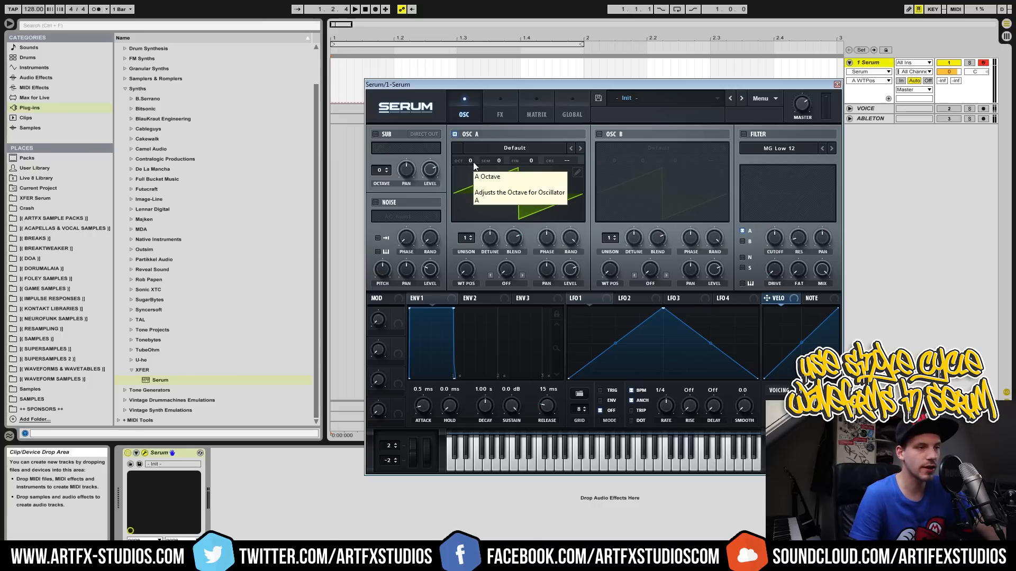
# Browse the WAVEFORMS & WAVETABLES place and expand Galbanum down to the inner Architecture Waveforms 2010 Wav32 folder.
pyautogui.click(56, 359)
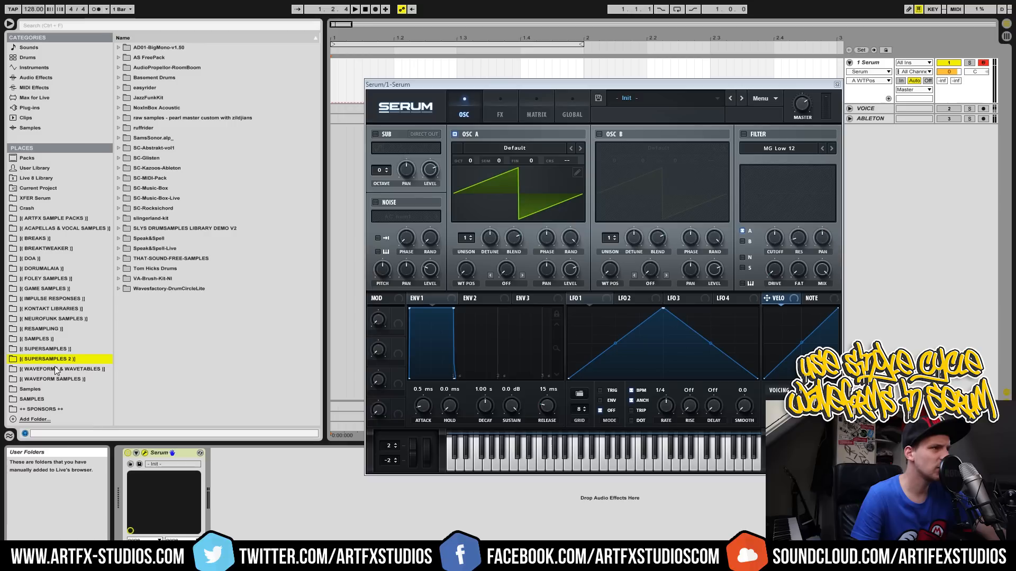
pyautogui.click(56, 369)
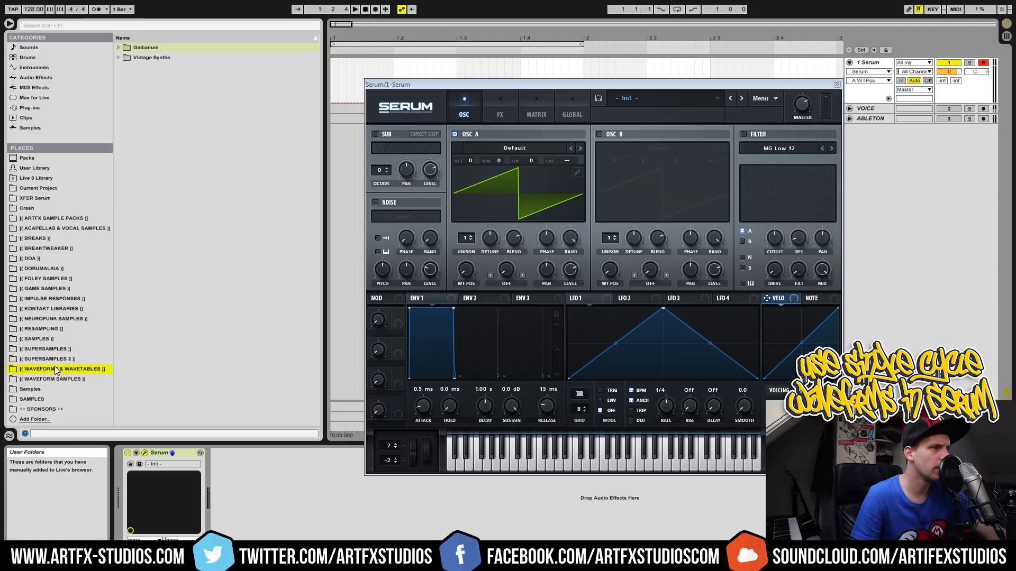
pyautogui.click(118, 47)
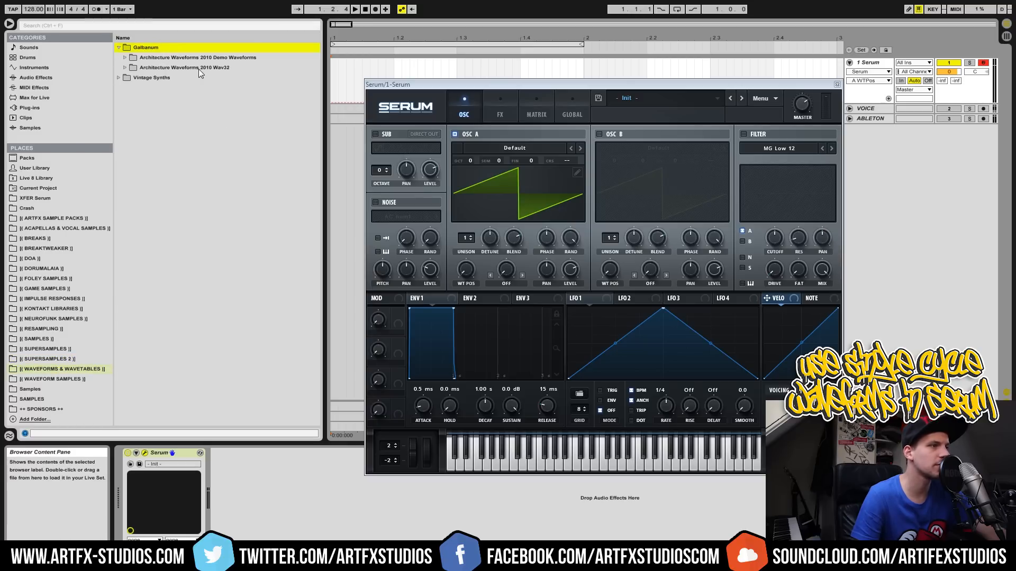
pyautogui.click(125, 67)
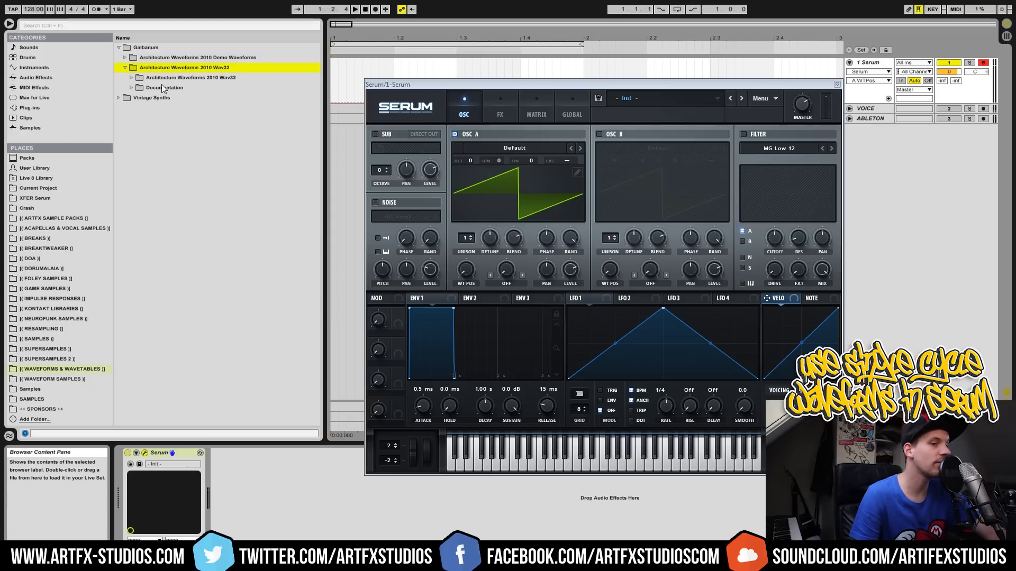
pyautogui.click(132, 78)
pyautogui.moveTo(317, 103); pyautogui.dragTo(338, 92)
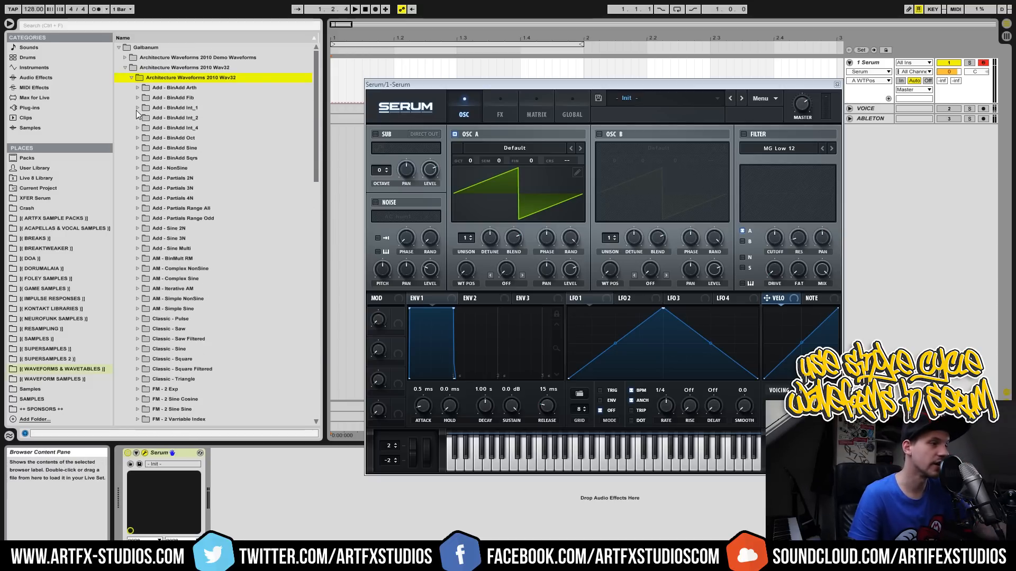
# Look through the Add, AM, Classic and FM waveform folder groups in Architecture Waveforms 2010 Wav32.
pyautogui.click(175, 88)
pyautogui.keyDown('shift'); pyautogui.click(177, 249); pyautogui.keyUp('shift')
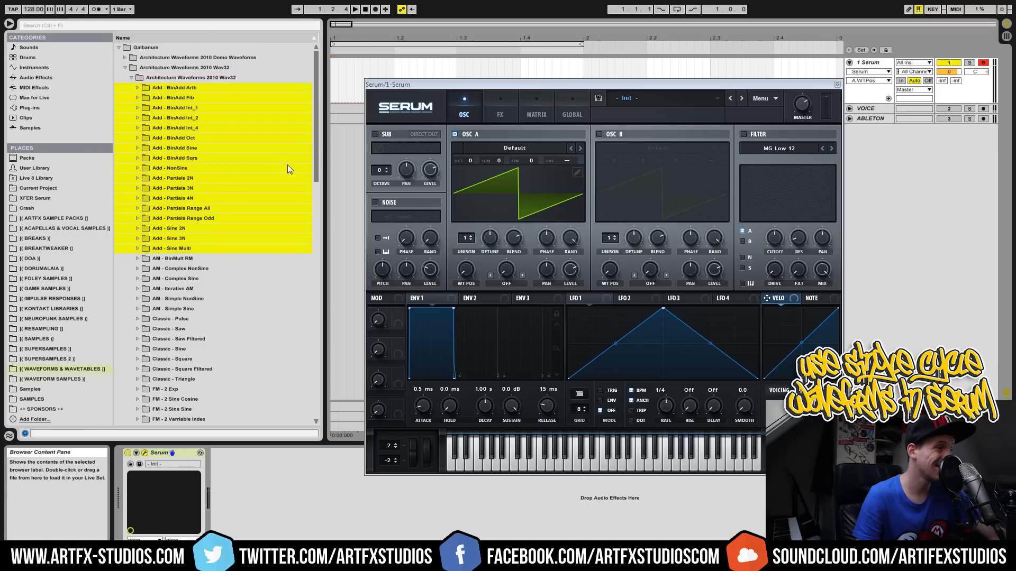
pyautogui.moveTo(316, 154)
pyautogui.mouseDown()
pyautogui.moveTo(316, 179)
pyautogui.moveTo(322, 144)
pyautogui.moveTo(310, 153)
pyautogui.mouseUp()
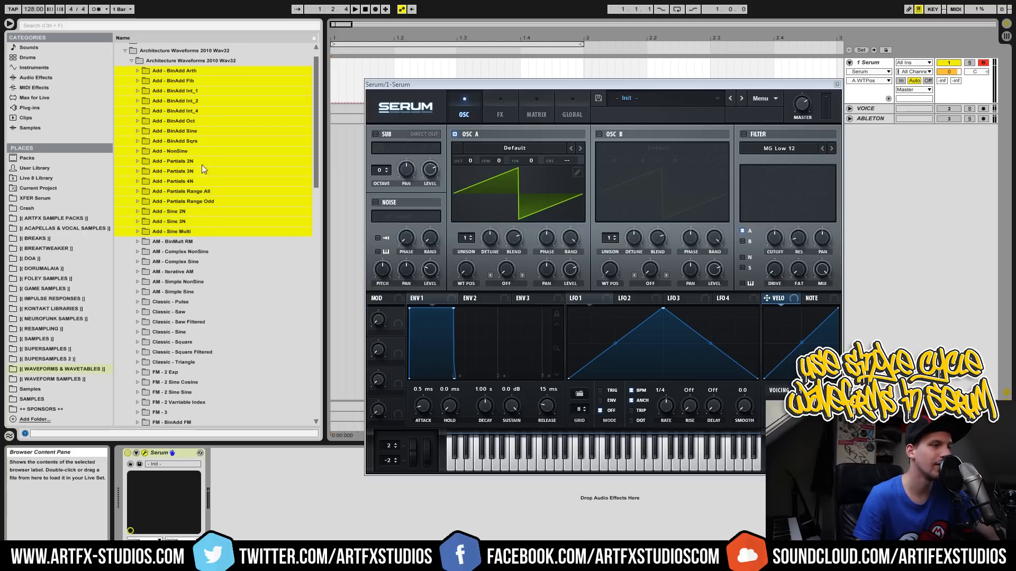
pyautogui.click(189, 242)
pyautogui.moveTo(316, 150); pyautogui.dragTo(317, 168)
pyautogui.keyDown('shift'); pyautogui.click(218, 254); pyautogui.keyUp('shift')
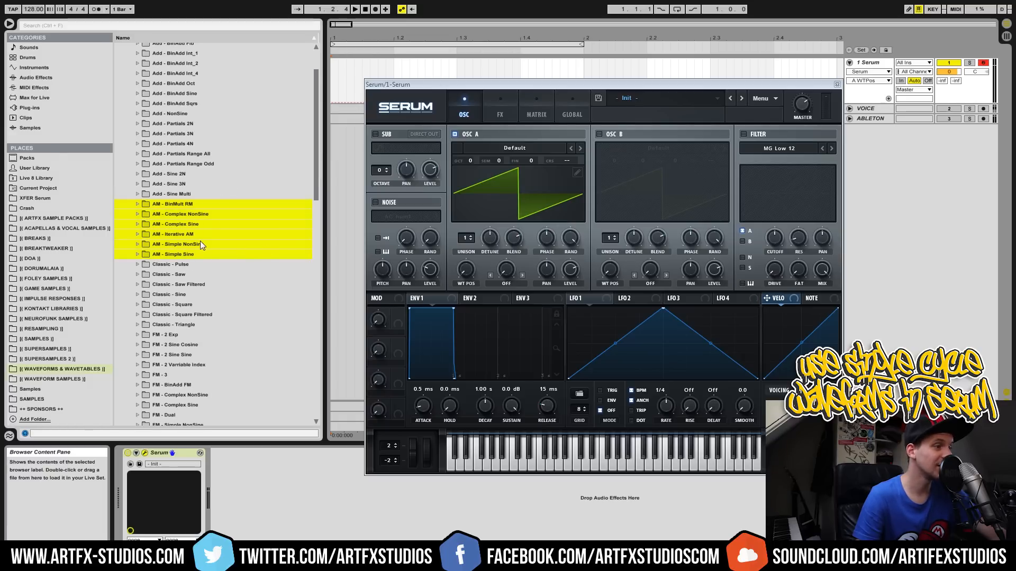
pyautogui.keyDown('shift'); pyautogui.click(172, 325); pyautogui.keyUp('shift')
pyautogui.scroll(-3, 178, 324)
pyautogui.scroll(-2, 178, 323)
pyautogui.click(167, 232)
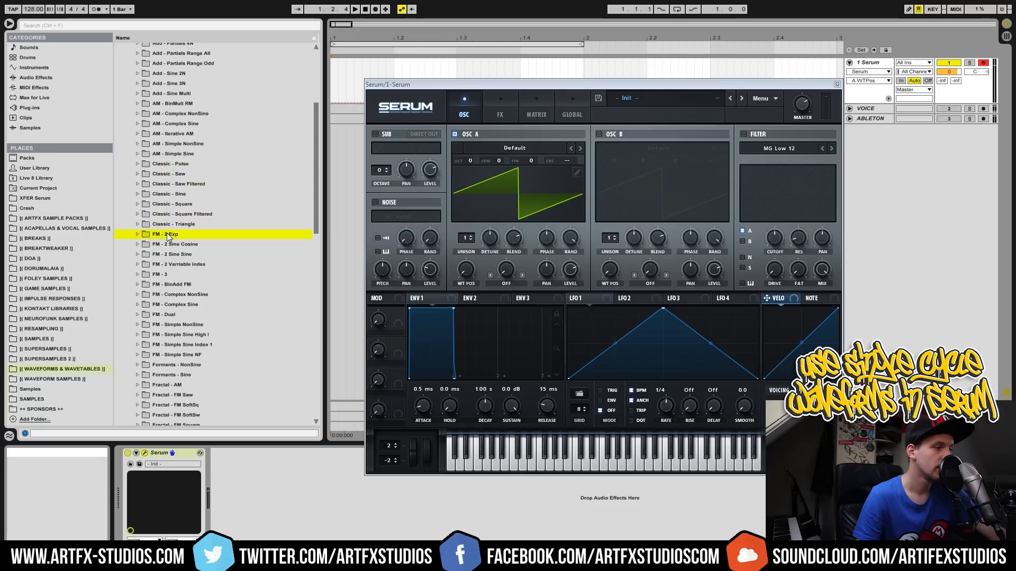
pyautogui.keyDown('shift'); pyautogui.click(170, 355); pyautogui.keyUp('shift')
pyautogui.scroll(-4, 170, 272)
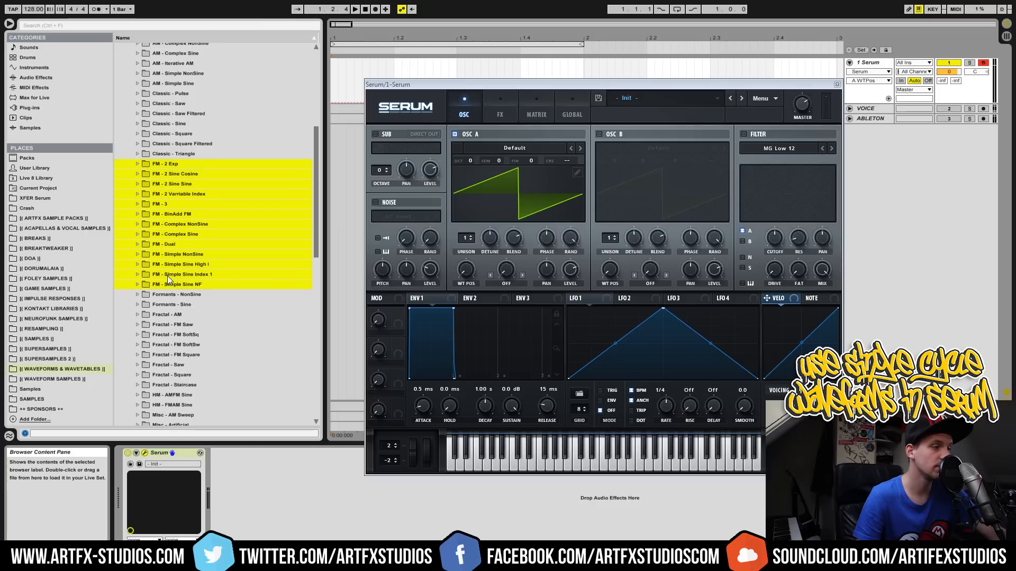
# Examine the Formants, Fractal, HM, Misc and Modulo waveform folder groups.
pyautogui.click(161, 294)
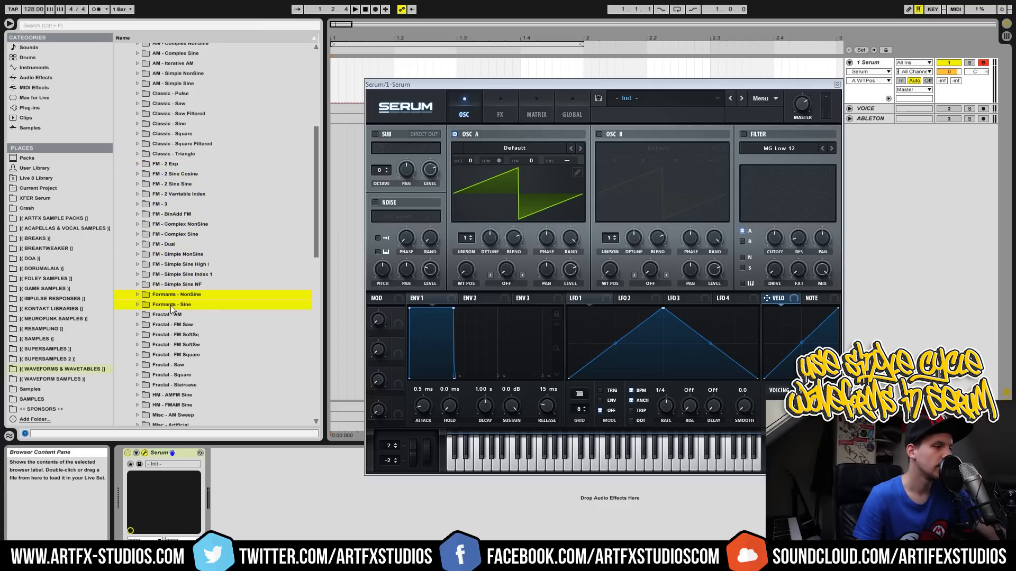
pyautogui.click(171, 316)
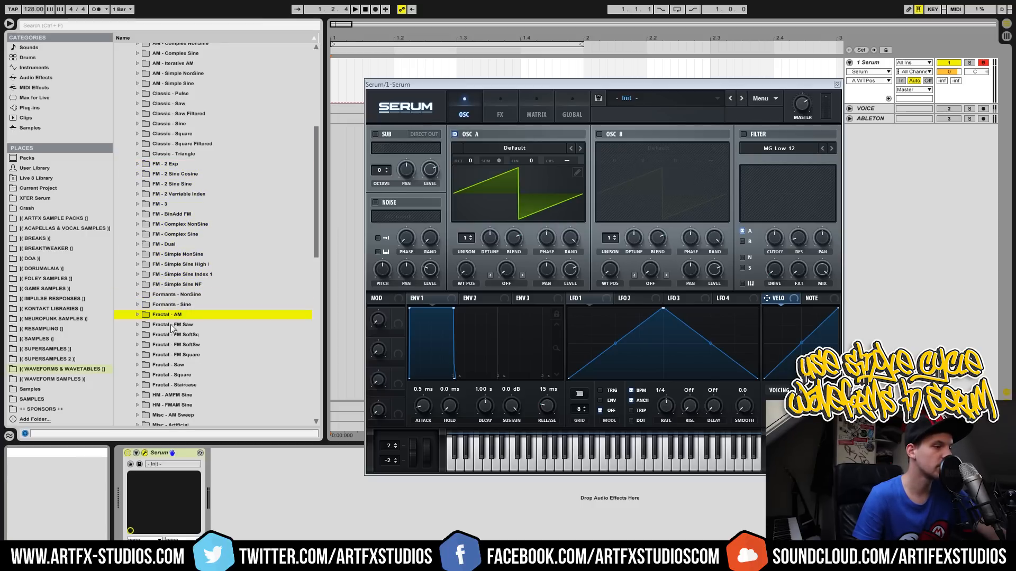
pyautogui.keyDown('shift'); pyautogui.click(169, 385); pyautogui.keyUp('shift')
pyautogui.scroll(-5, 170, 384)
pyautogui.click(160, 294)
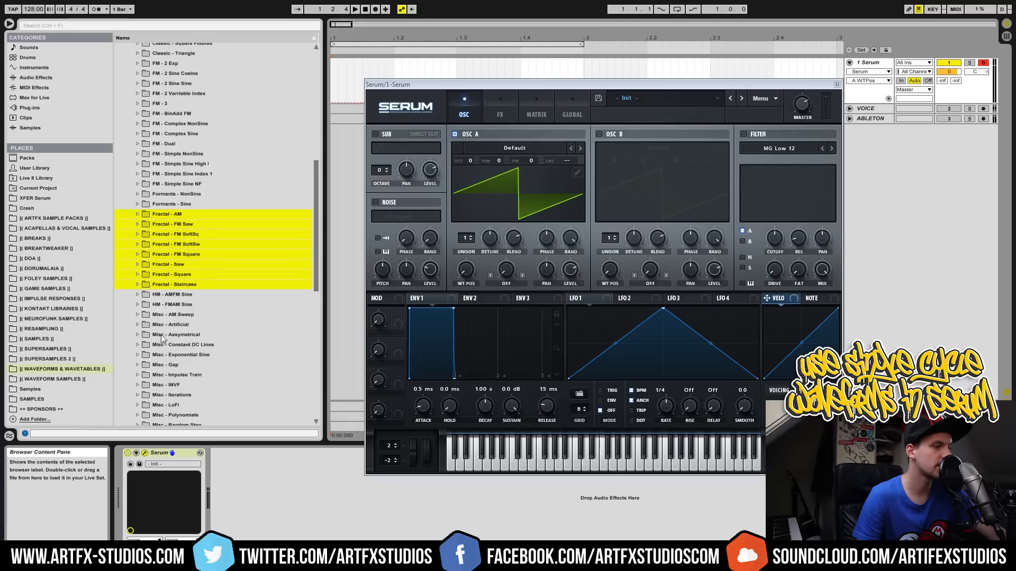
pyautogui.keyDown('shift'); pyautogui.click(163, 304); pyautogui.keyUp('shift')
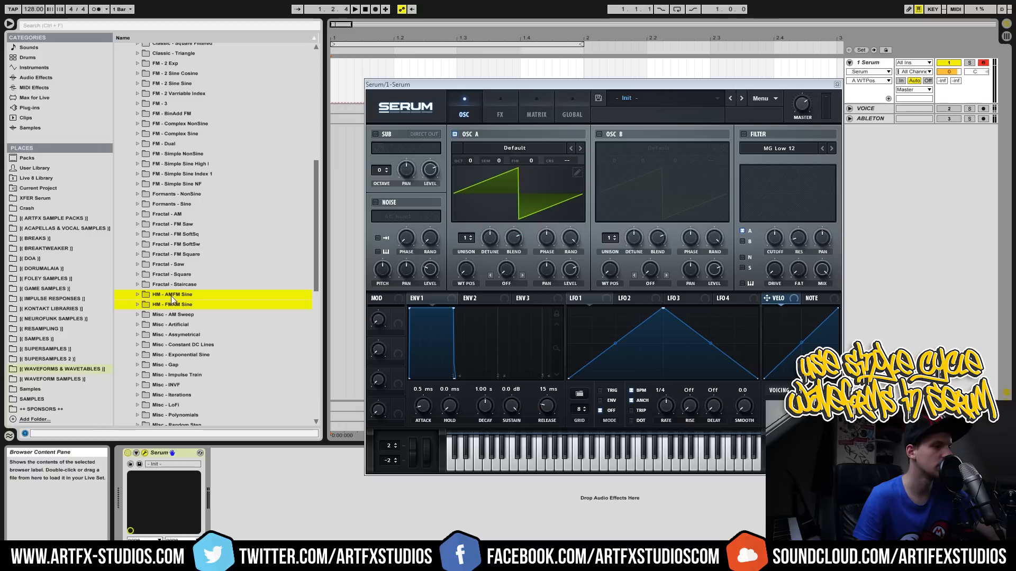
pyautogui.click(164, 297)
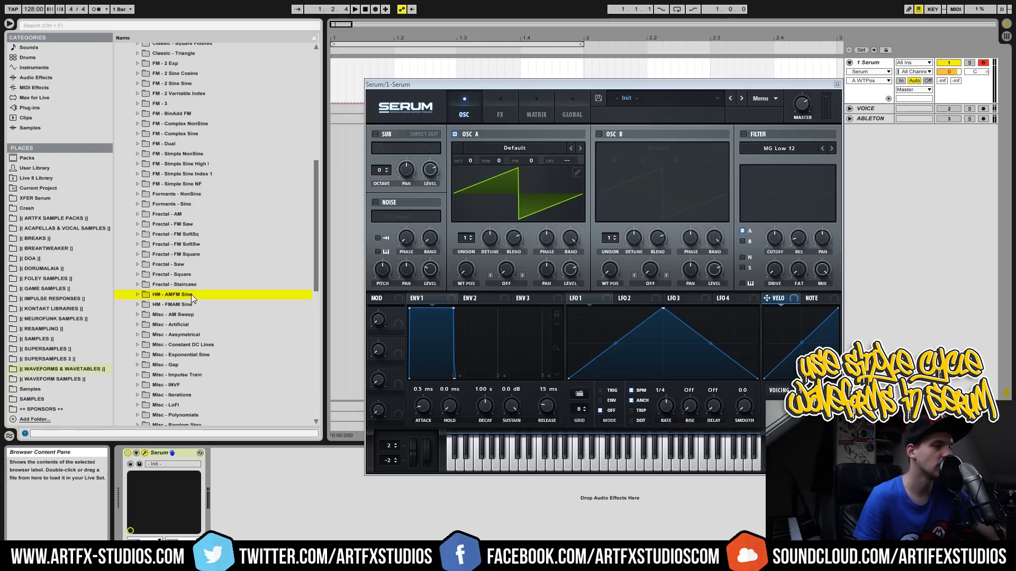
pyautogui.scroll(-4, 187, 309)
pyautogui.press('Down')
pyautogui.press('Down')
pyautogui.scroll(-3, 184, 300)
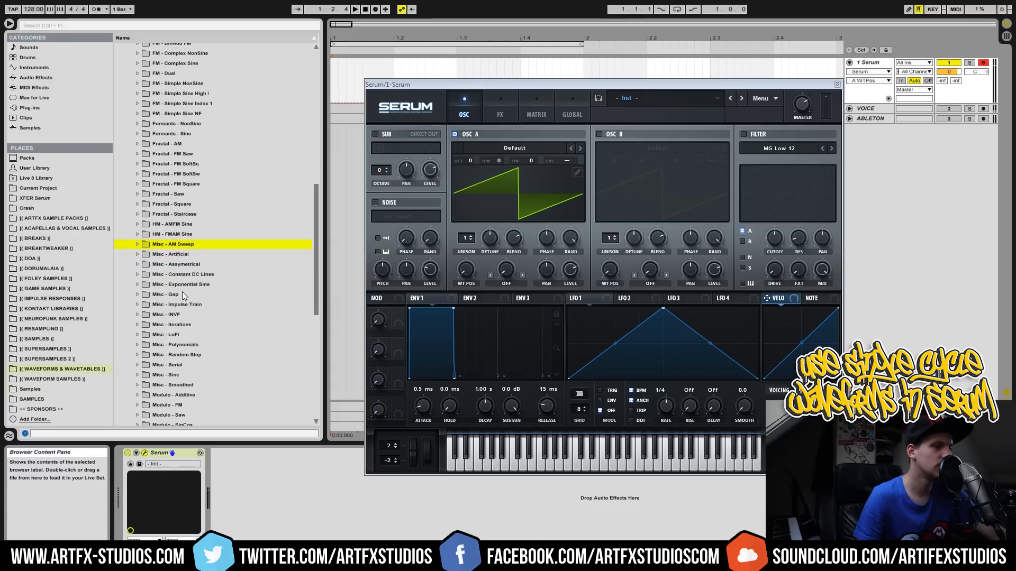
pyautogui.scroll(-3, 179, 360)
pyautogui.scroll(-6, 177, 360)
pyautogui.click(173, 305)
pyautogui.click(168, 345)
pyautogui.keyDown('shift'); pyautogui.click(167, 304); pyautogui.keyUp('shift')
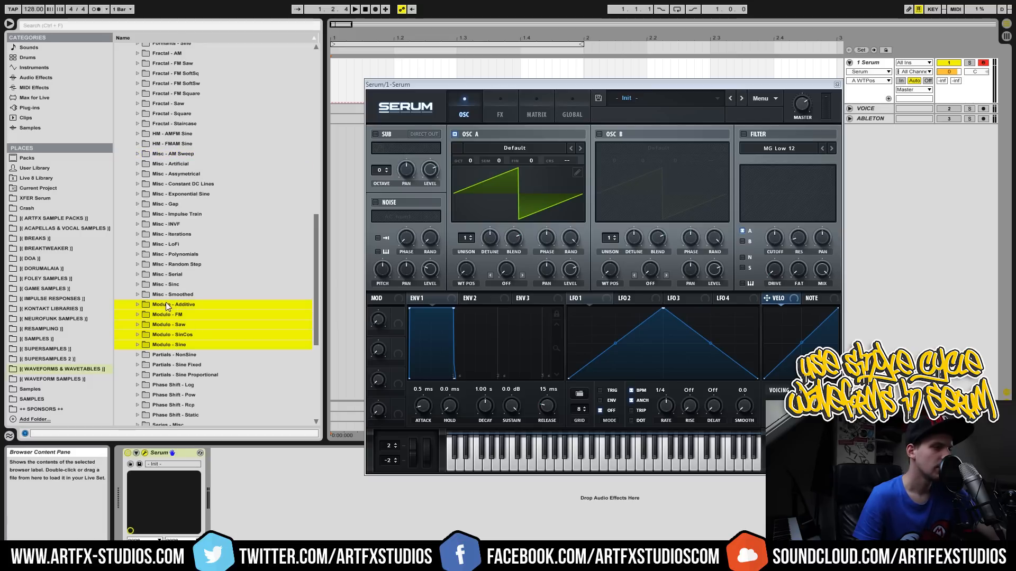
# Review the Partials, Phase Shift, Series, Spectral and UHF folder groups, and return to the start of the list.
pyautogui.scroll(-5, 184, 322)
pyautogui.click(168, 306)
pyautogui.scroll(-2, 179, 319)
pyautogui.click(171, 316)
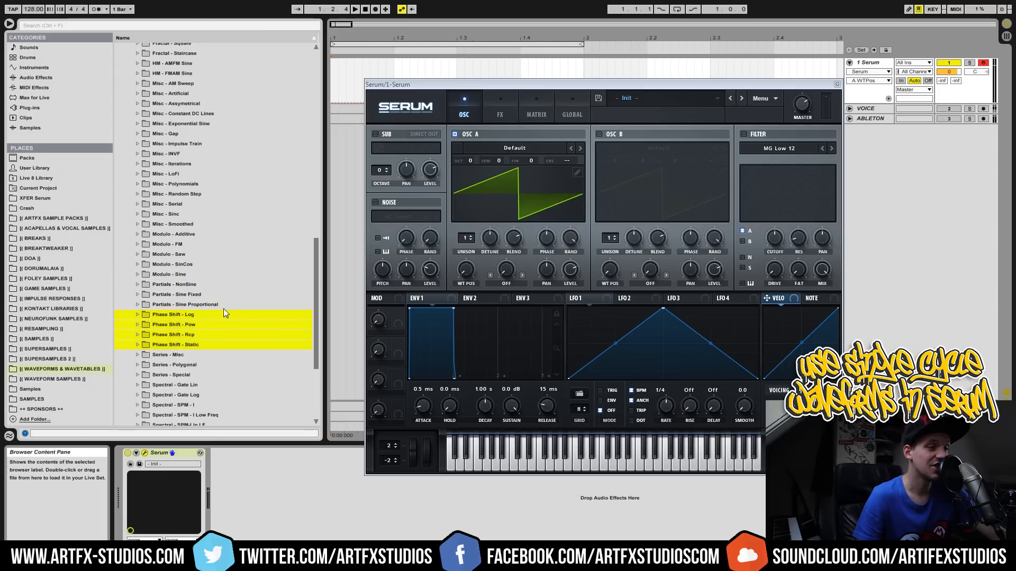
pyautogui.scroll(-2, 214, 351)
pyautogui.click(184, 365)
pyautogui.scroll(-12, 185, 369)
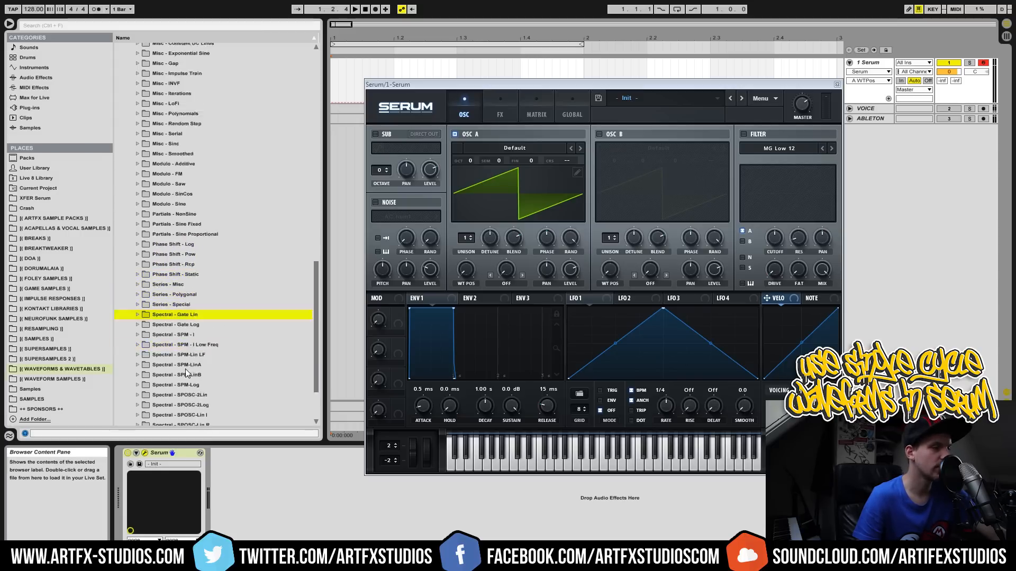
pyautogui.scroll(-1, 193, 360)
pyautogui.click(170, 378)
pyautogui.keyDown('shift'); pyautogui.click(170, 401); pyautogui.keyUp('shift')
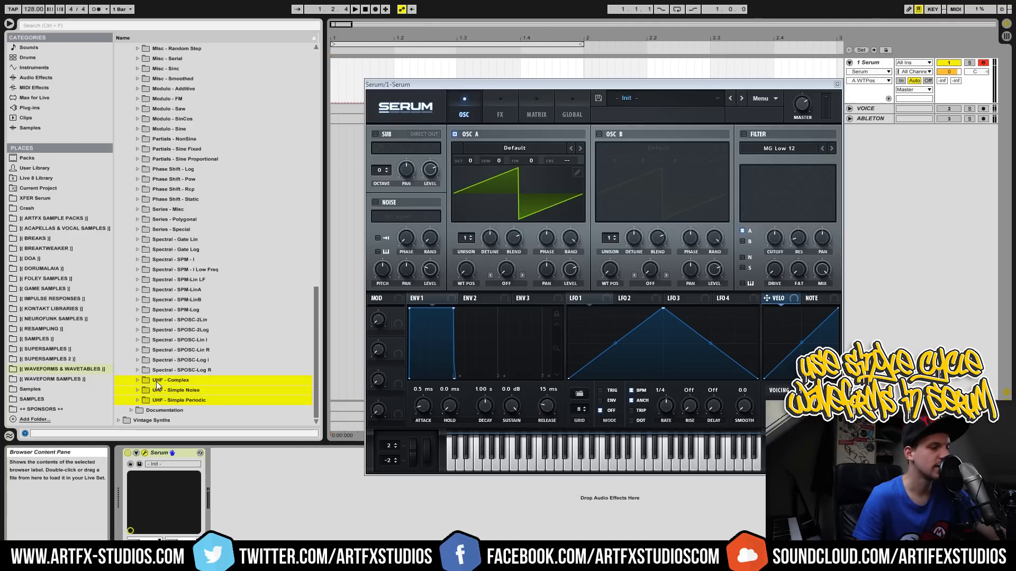
pyautogui.scroll(13, 255, 349)
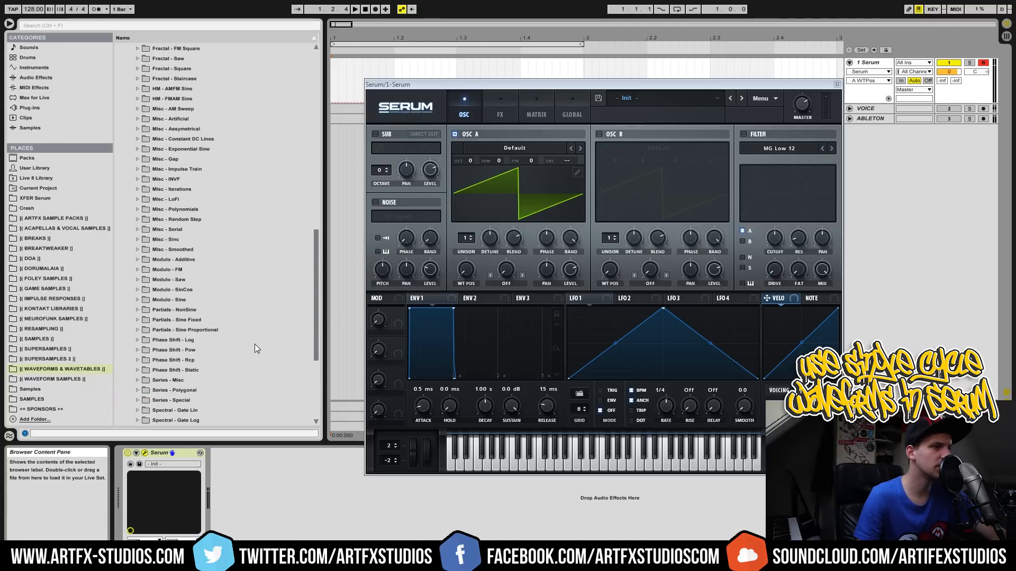
pyautogui.moveTo(316, 299); pyautogui.dragTo(336, 109)
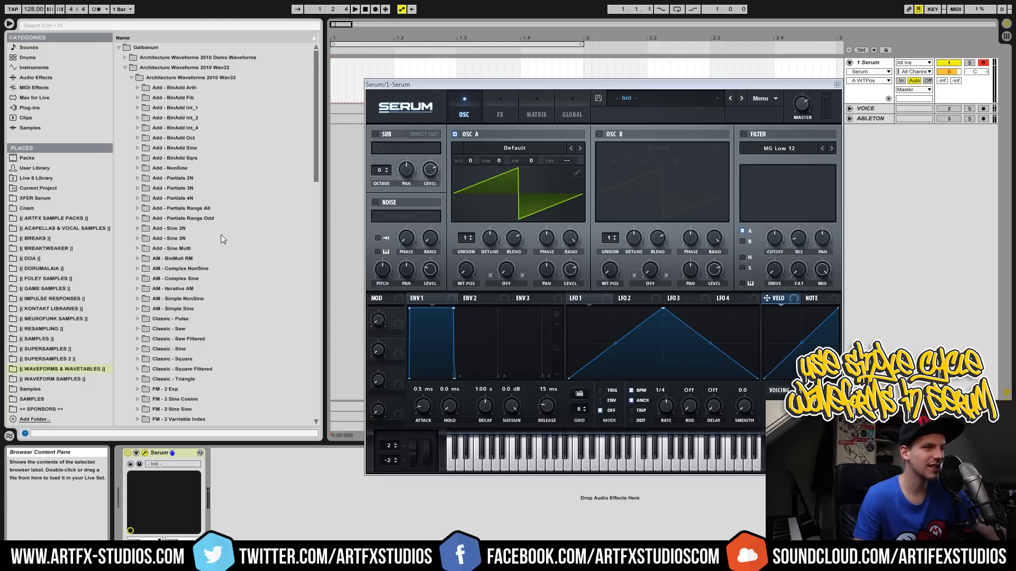
# Open oscillator A's wavetable editor and select Add Partials Odd 01-03.wav in the Add - Partials Range Odd folder.
pyautogui.scroll(-1, 156, 224)
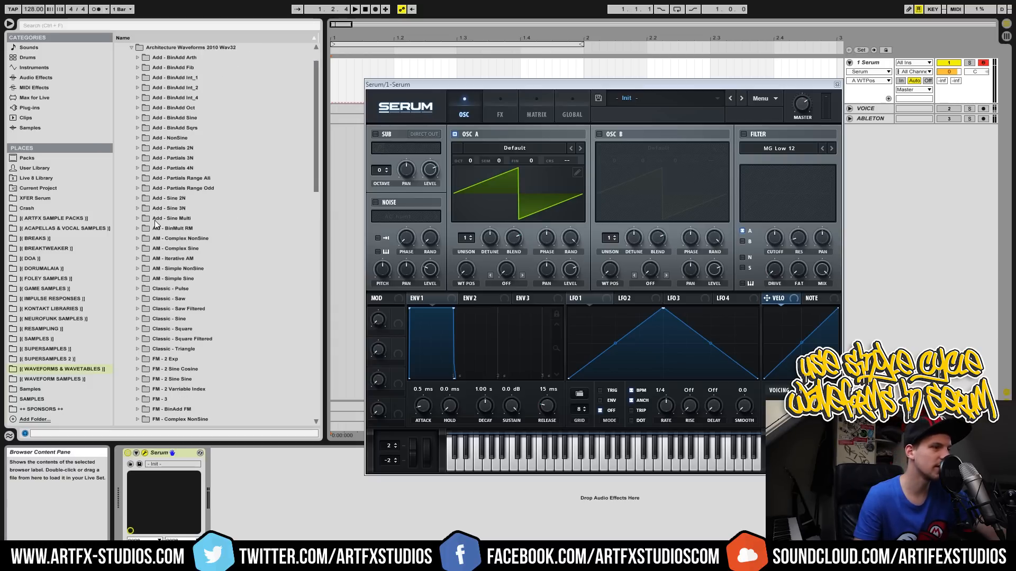
pyautogui.click(577, 173)
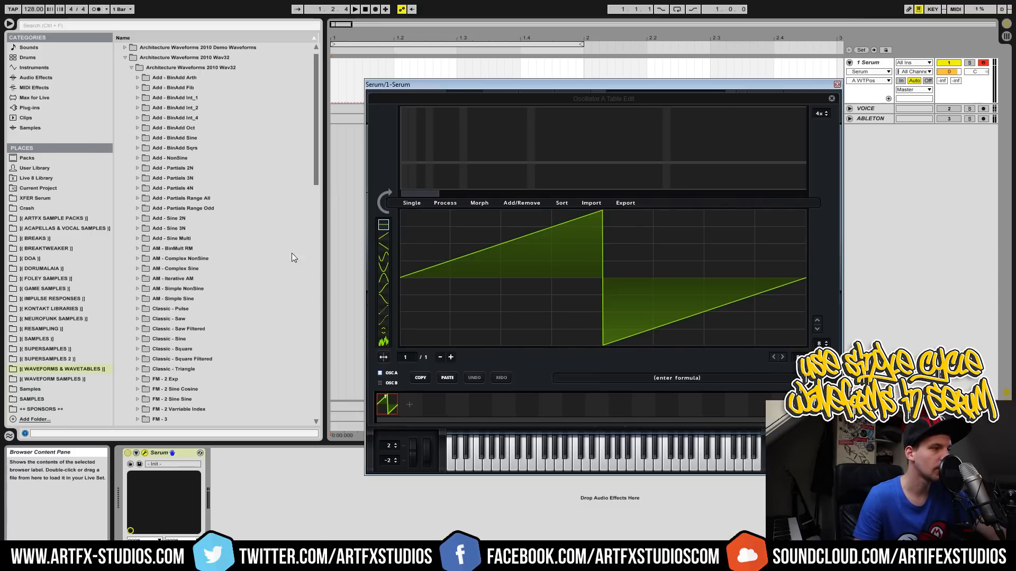
pyautogui.click(143, 206)
pyautogui.click(201, 218)
pyautogui.moveTo(244, 230); pyautogui.dragTo(182, 219)
# Enter 1024 as the wavetable editor's formula so that imported audio is split at 1024 samples.
pyautogui.click(630, 374)
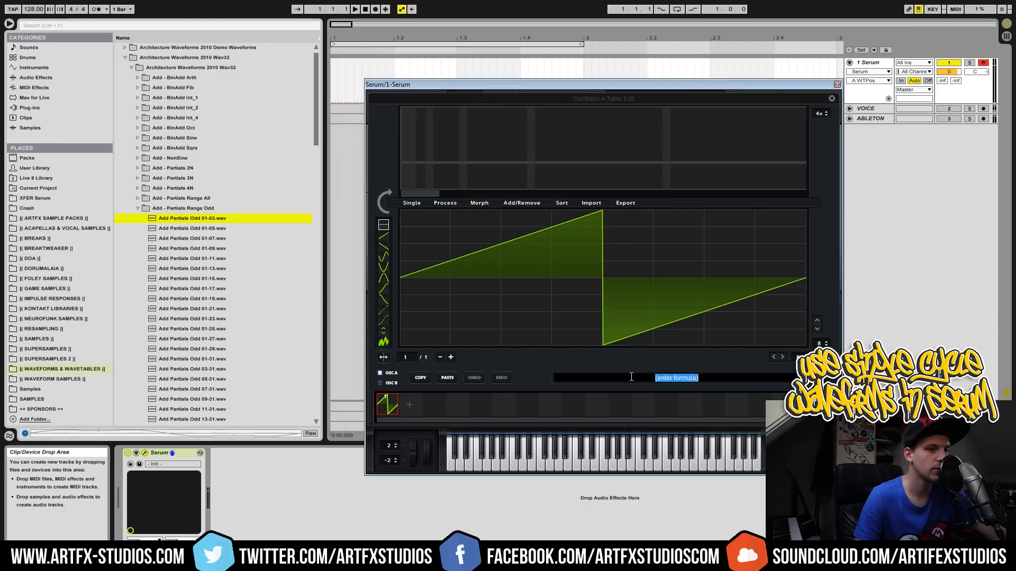
pyautogui.write('1024')
pyautogui.press('Return')
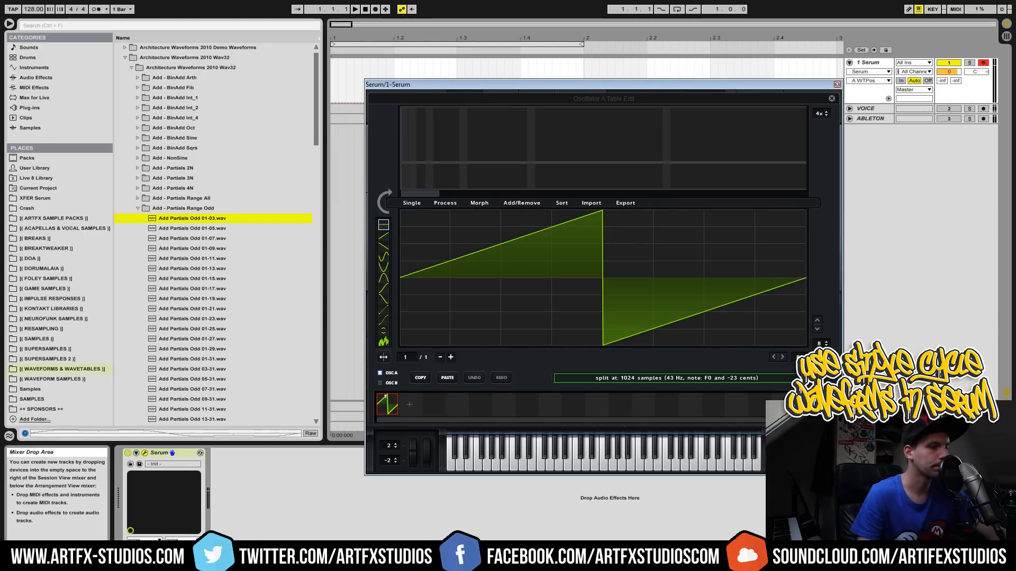
# Check several waveforms in the Add - Partials Range Odd folder, including Add Partials Odd 01-19.wav.
pyautogui.click(195, 299)
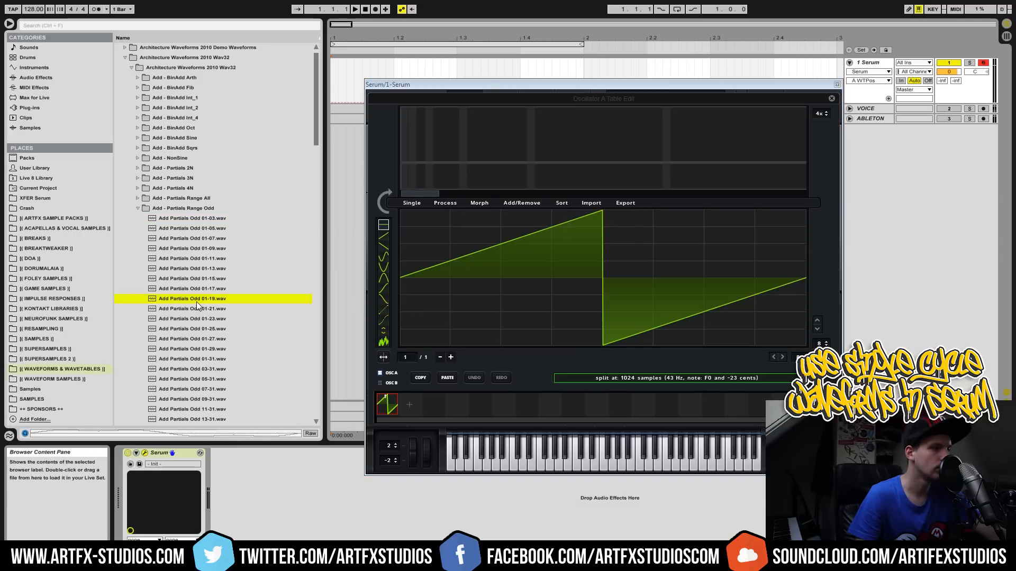
pyautogui.click(195, 359)
pyautogui.click(204, 399)
pyautogui.scroll(-1, 205, 397)
pyautogui.click(203, 389)
pyautogui.scroll(-1, 203, 387)
pyautogui.moveTo(317, 102); pyautogui.dragTo(320, 264)
# Check sample waveforms in the Fractal - AM and Fractal - FM Saw folders.
pyautogui.click(203, 254)
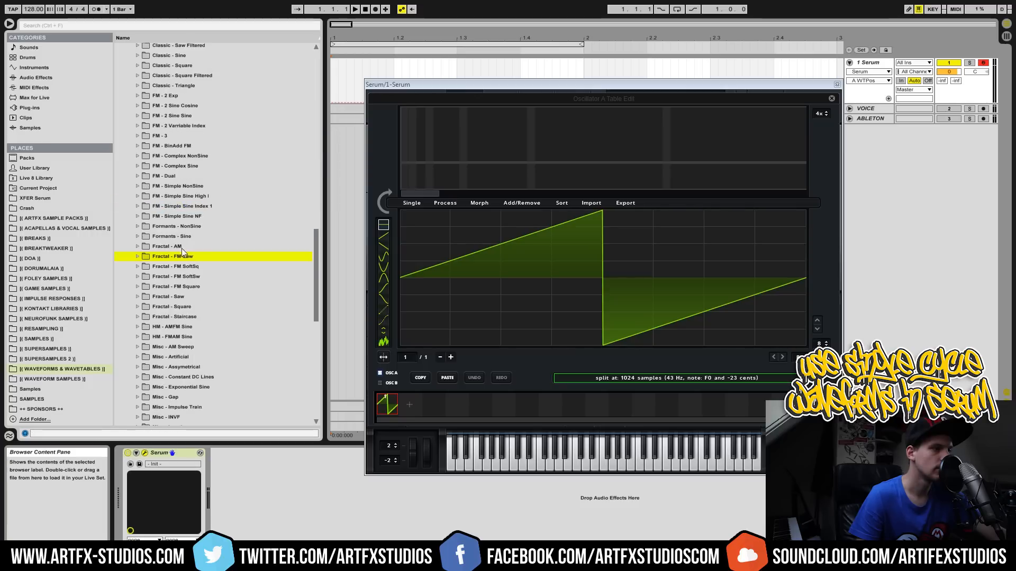
pyautogui.click(137, 246)
pyautogui.click(215, 276)
pyautogui.click(206, 208)
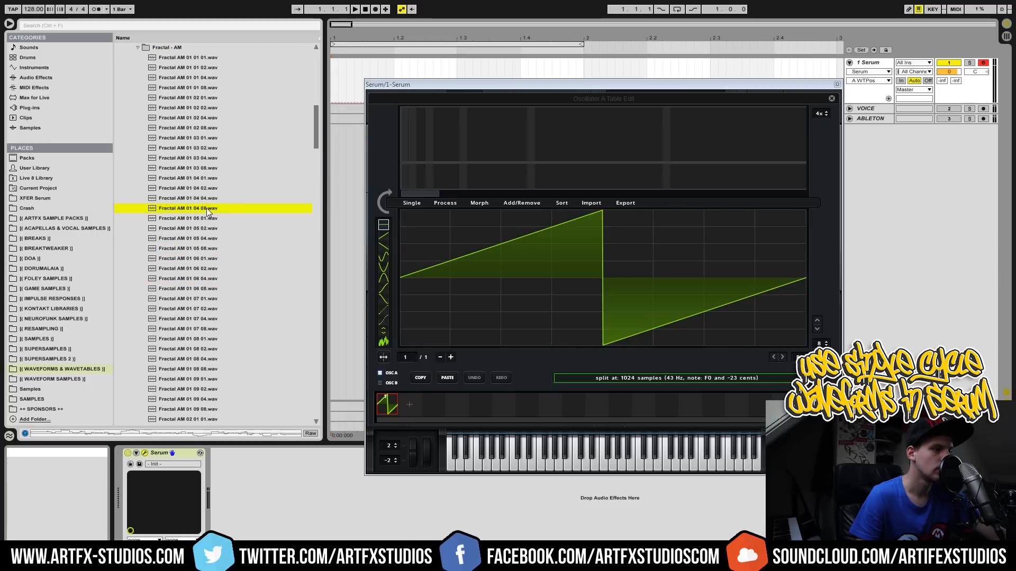
pyautogui.click(138, 47)
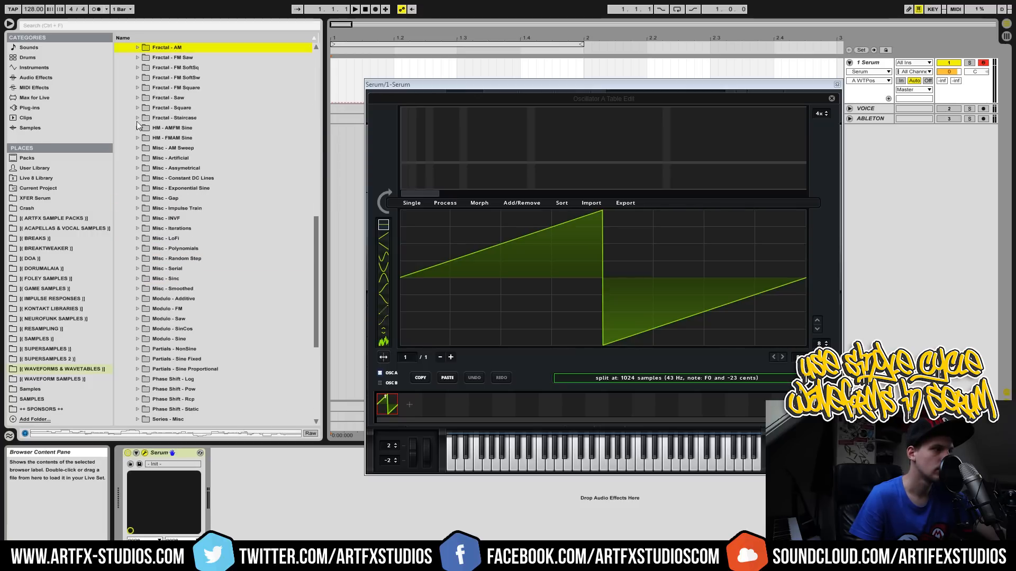
pyautogui.click(138, 57)
pyautogui.click(188, 70)
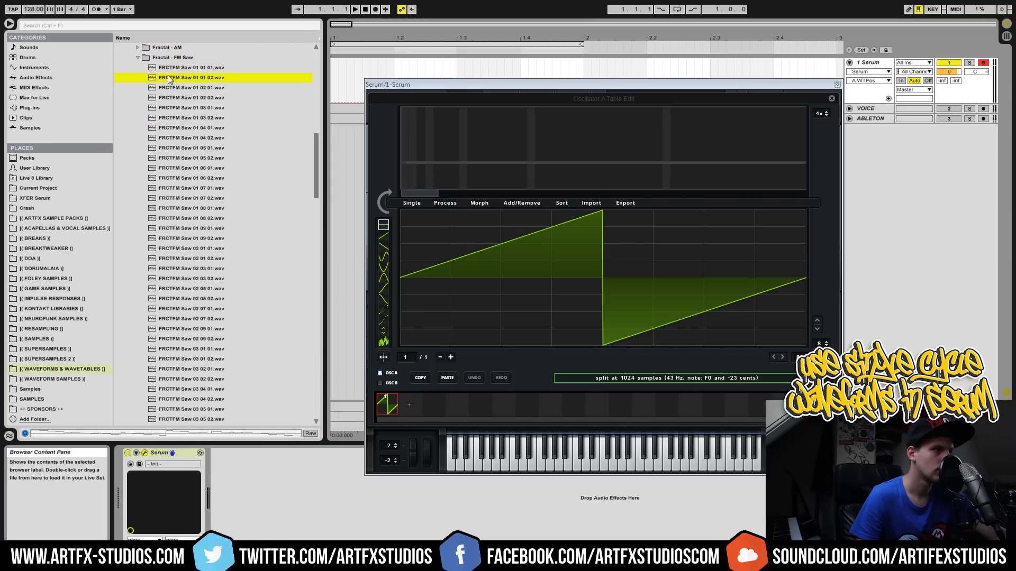
# Expand the Fractal - AM folder again and import Fractal AM 01 05 01.wav into oscillator A's wavetable.
pyautogui.click(138, 48)
pyautogui.click(208, 230)
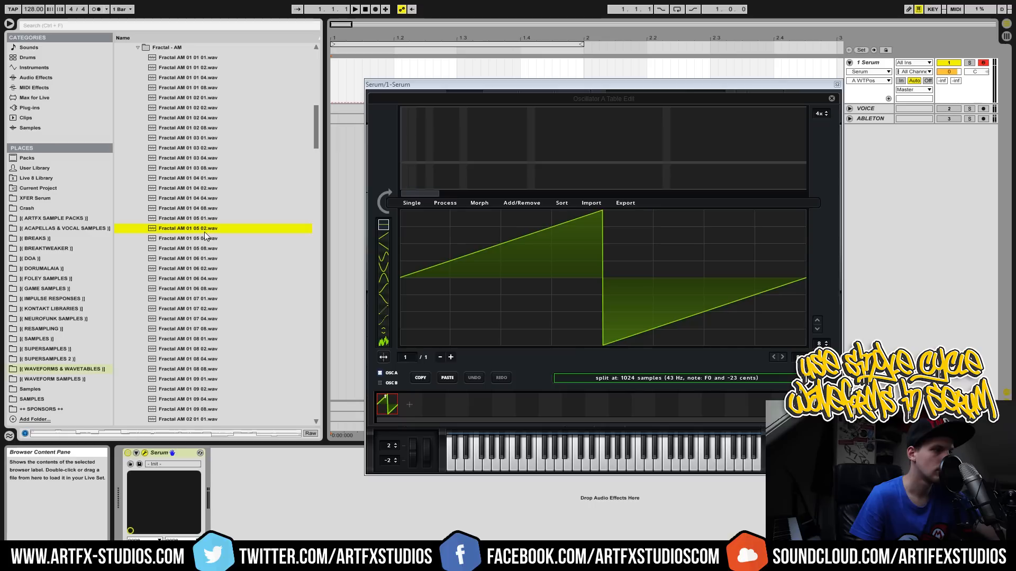
pyautogui.moveTo(184, 222); pyautogui.dragTo(590, 303)
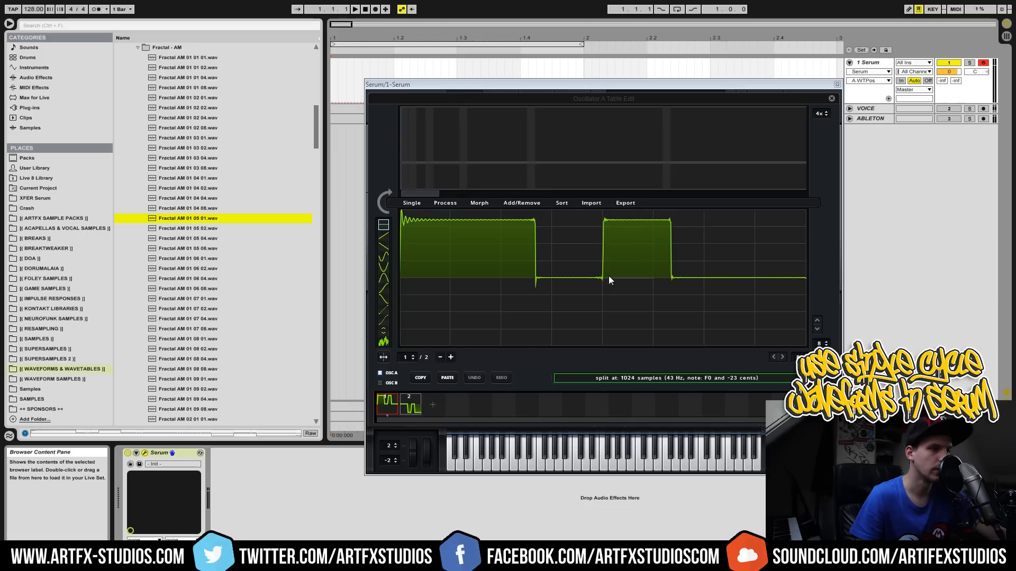
# Compare the waveforms of frames 1 and 2 in the imported wavetable.
pyautogui.click(395, 405)
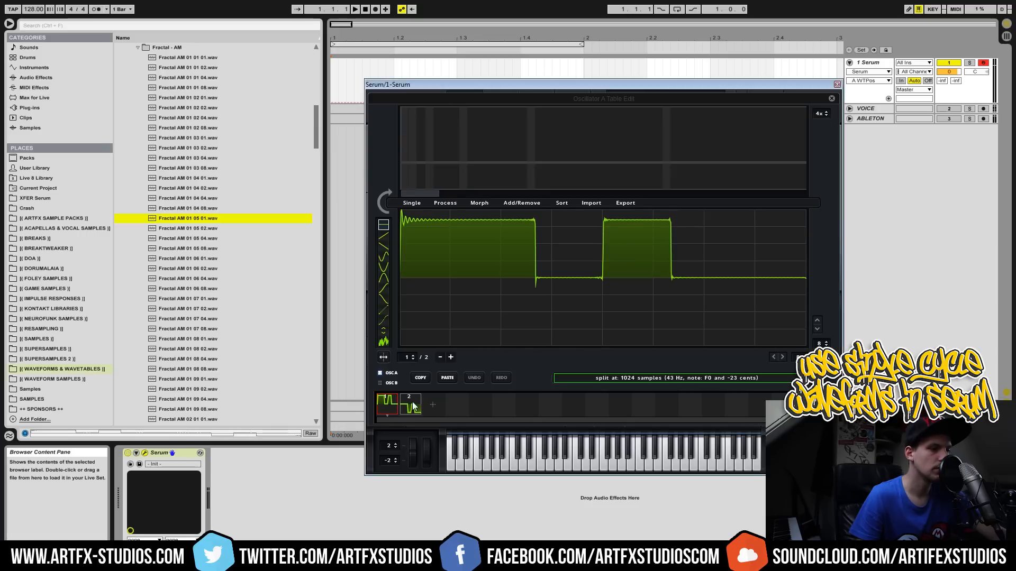
pyautogui.click(411, 404)
pyautogui.click(392, 405)
pyautogui.click(414, 406)
pyautogui.click(398, 405)
# Merge the two imported frames into one by resizing the tables to be Double (1/2 total number).
pyautogui.click(440, 358)
pyautogui.click(451, 205)
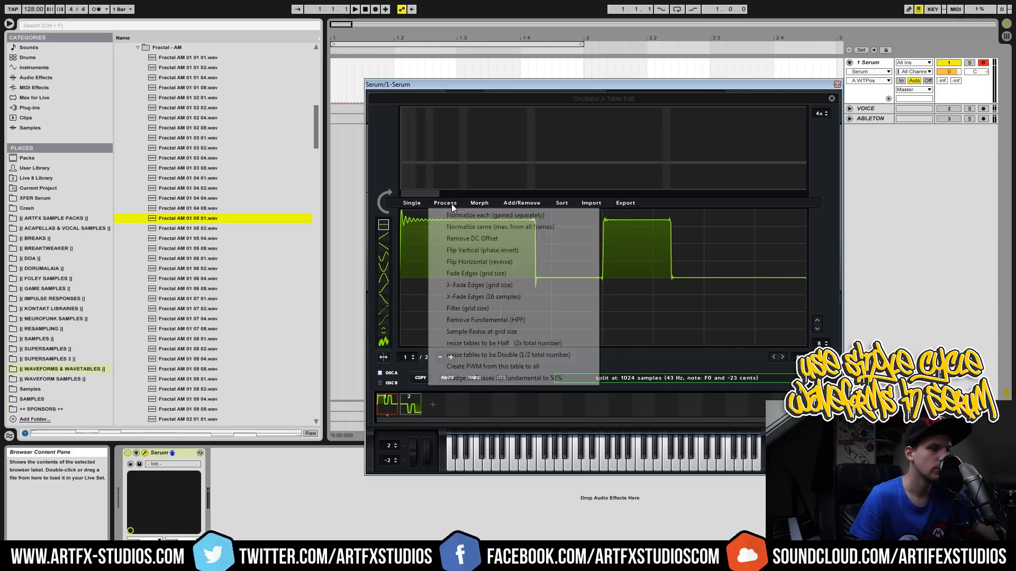
pyautogui.click(471, 356)
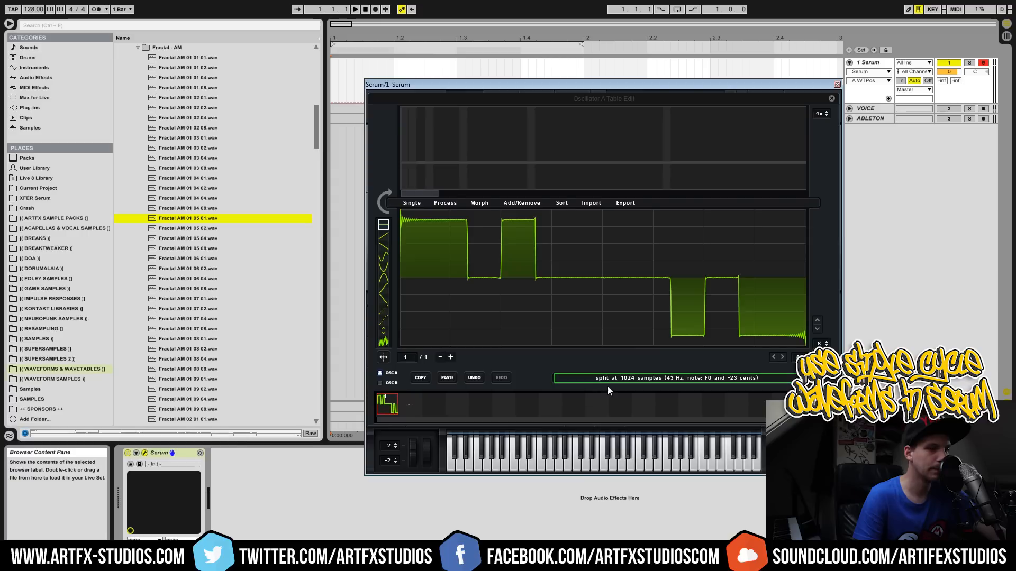
# Set the import split to 1010 samples and re-import Fractal AM 01 05 01.wav into oscillator A's wavetable.
pyautogui.moveTo(630, 379)
pyautogui.click(640, 379)
pyautogui.click(641, 379)
pyautogui.moveTo(599, 379); pyautogui.dragTo(756, 379)
pyautogui.write('1010')
pyautogui.press('Return')
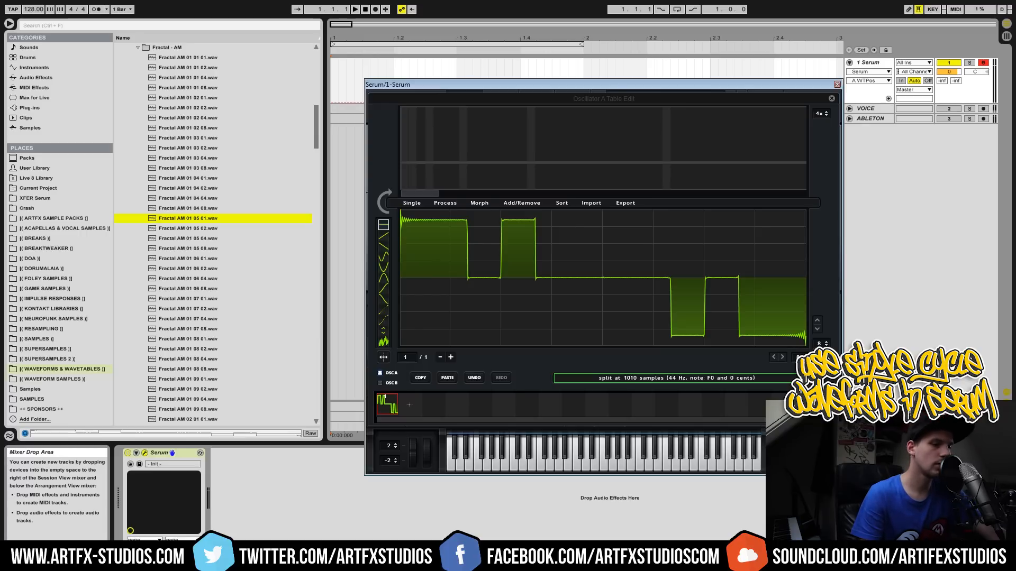
pyautogui.moveTo(198, 218); pyautogui.dragTo(495, 267)
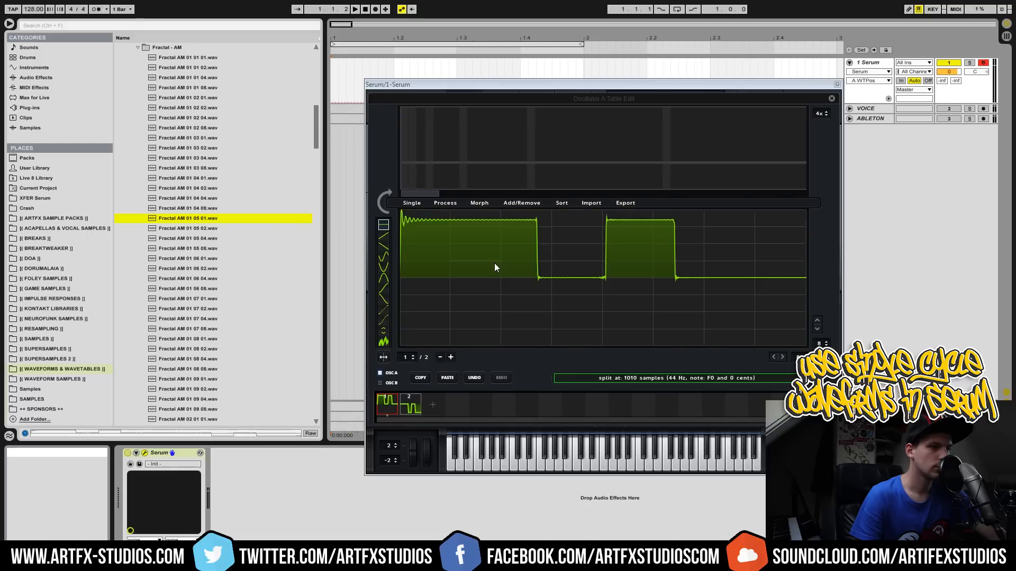
# Compare frames 1 and 2 of the wavetable imported with the 1010-sample split.
pyautogui.click(405, 407)
pyautogui.click(385, 410)
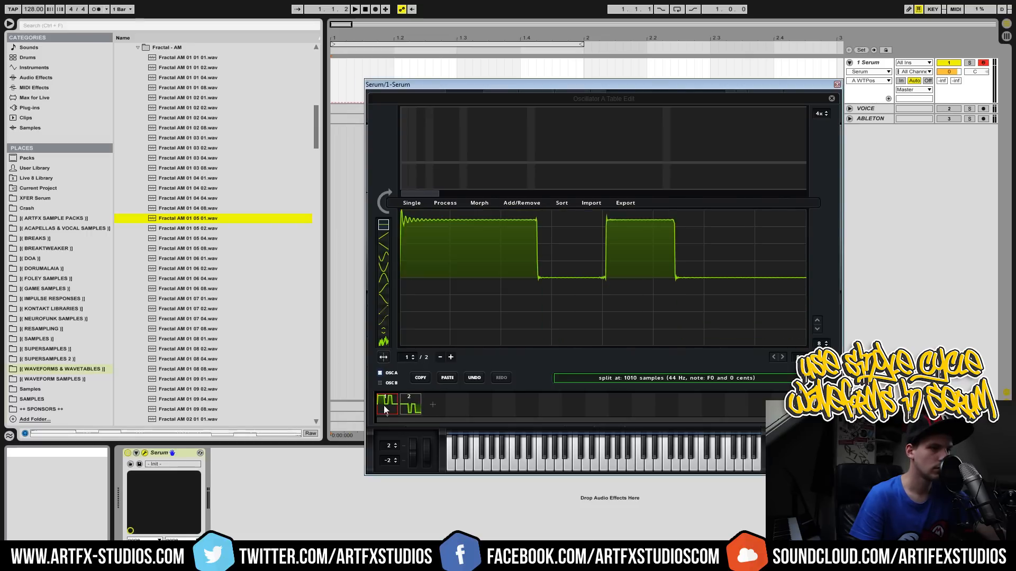
pyautogui.click(413, 407)
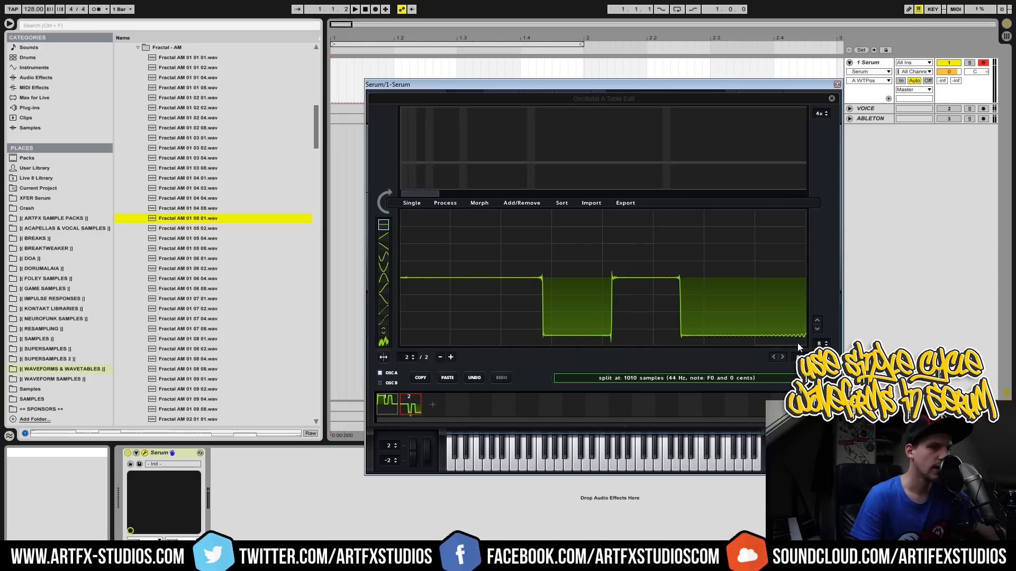
# Set the import split to note C1, re-import Fractal AM 01 05 01.wav, and check the resulting frames.
pyautogui.doubleClick(687, 382)
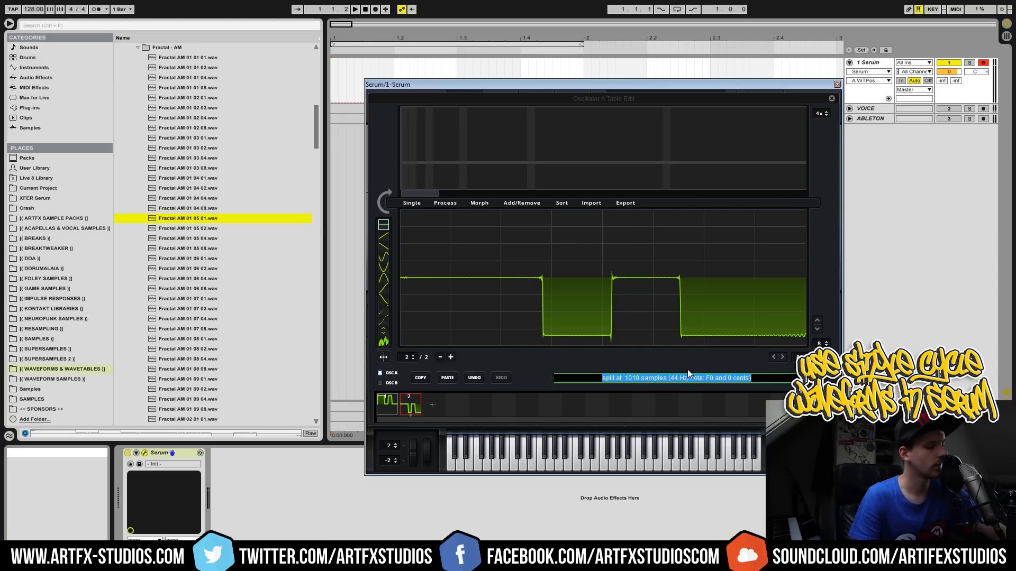
pyautogui.write('C1')
pyautogui.press('Return')
pyautogui.moveTo(195, 220); pyautogui.dragTo(516, 267)
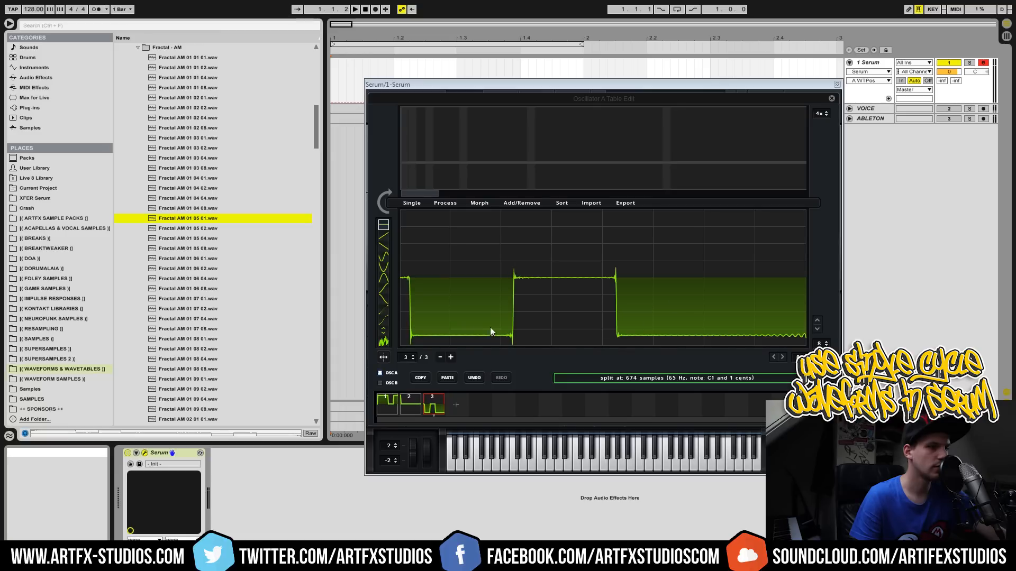
pyautogui.click(414, 405)
pyautogui.click(387, 405)
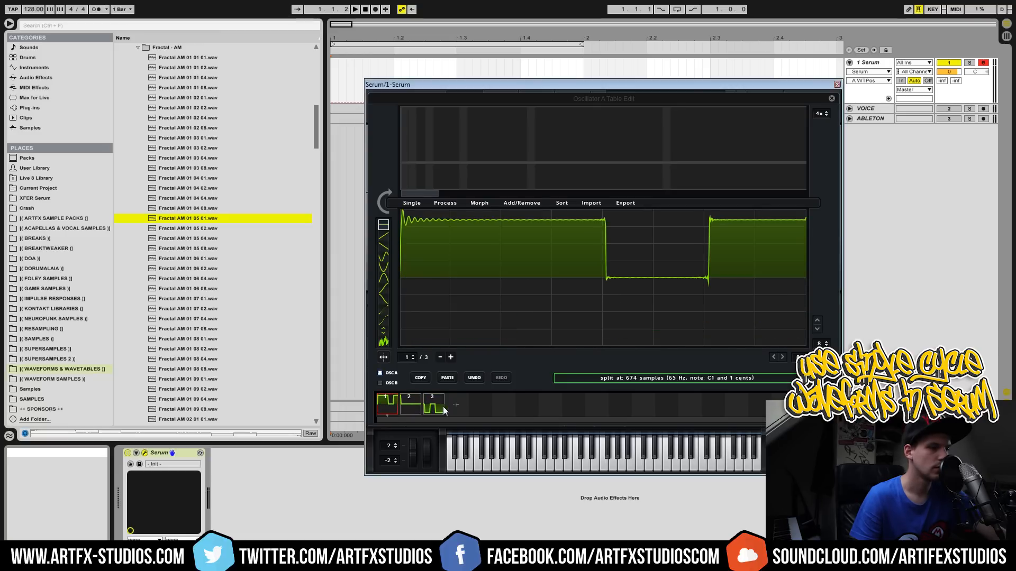
# Set the import split to 2048 samples and re-import Fractal AM 01 05 01.wav into oscillator A's wavetable.
pyautogui.hotkey('ctrl', 'a')
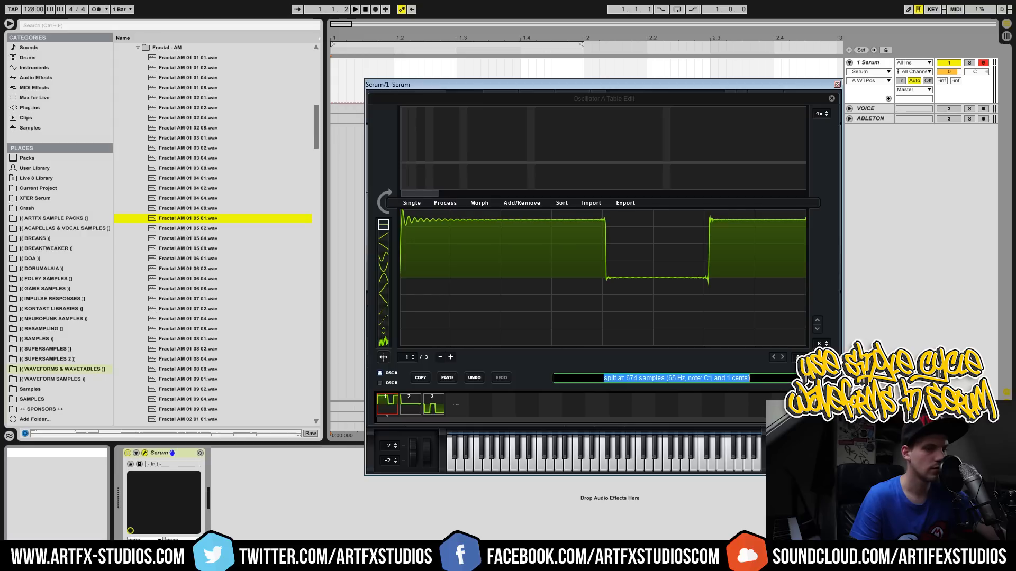
pyautogui.write('20')
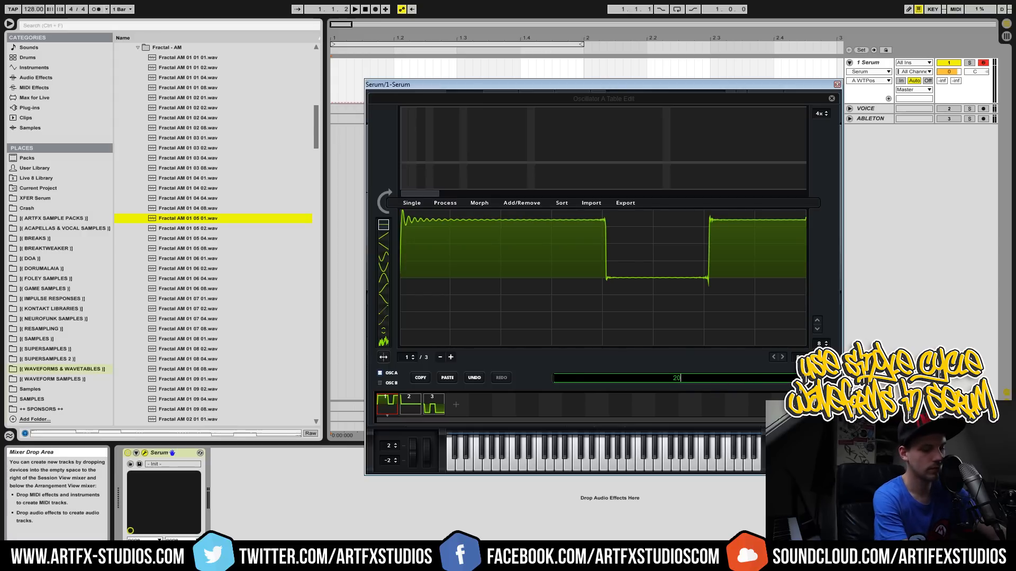
pyautogui.write('48')
pyautogui.press('Return')
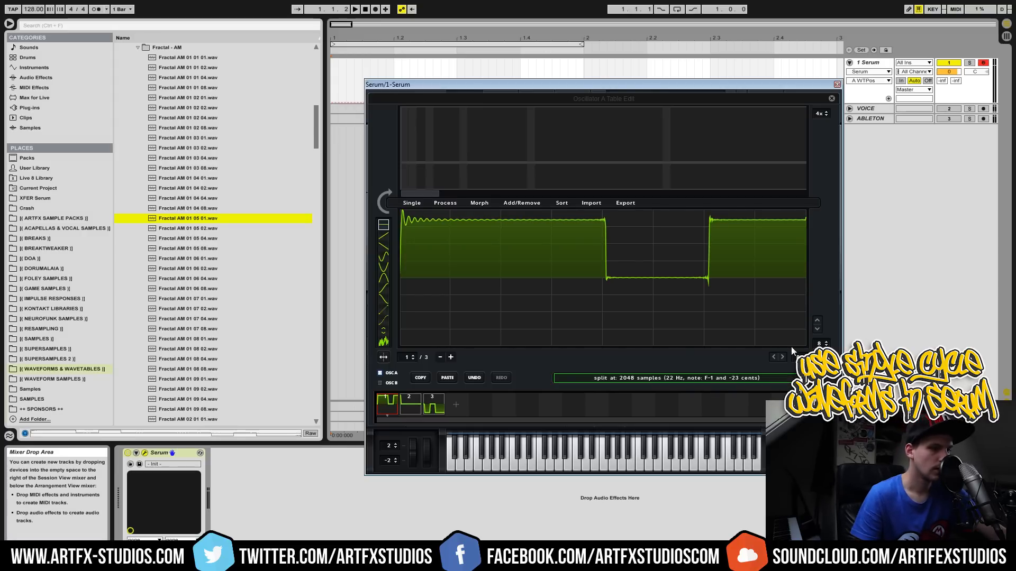
pyautogui.moveTo(215, 219); pyautogui.dragTo(589, 300)
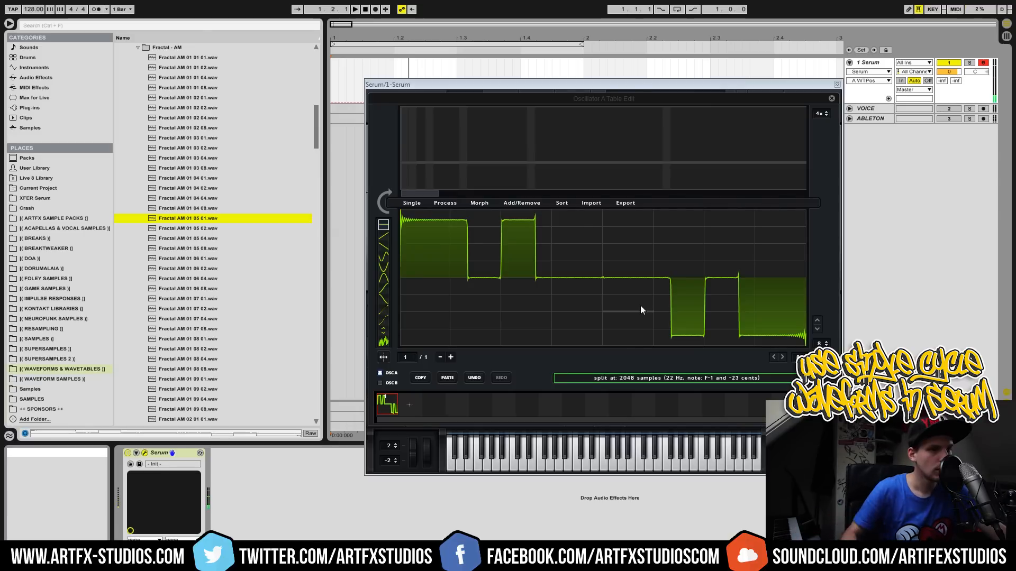
# Close oscillator A's table editor, then switch from oscillator A to oscillator B and open B's wavetable editor.
pyautogui.click(445, 203)
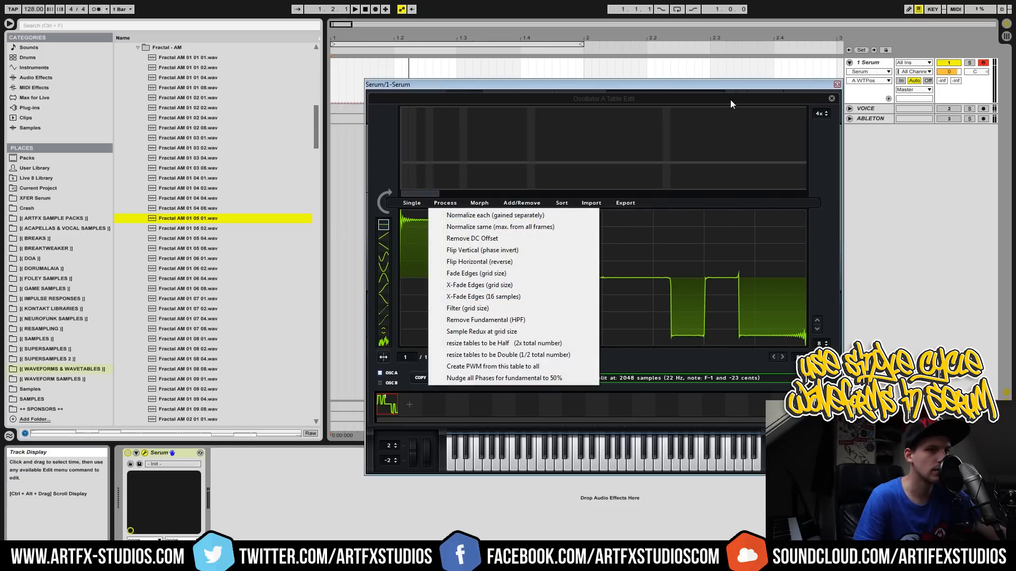
pyautogui.click(550, 286)
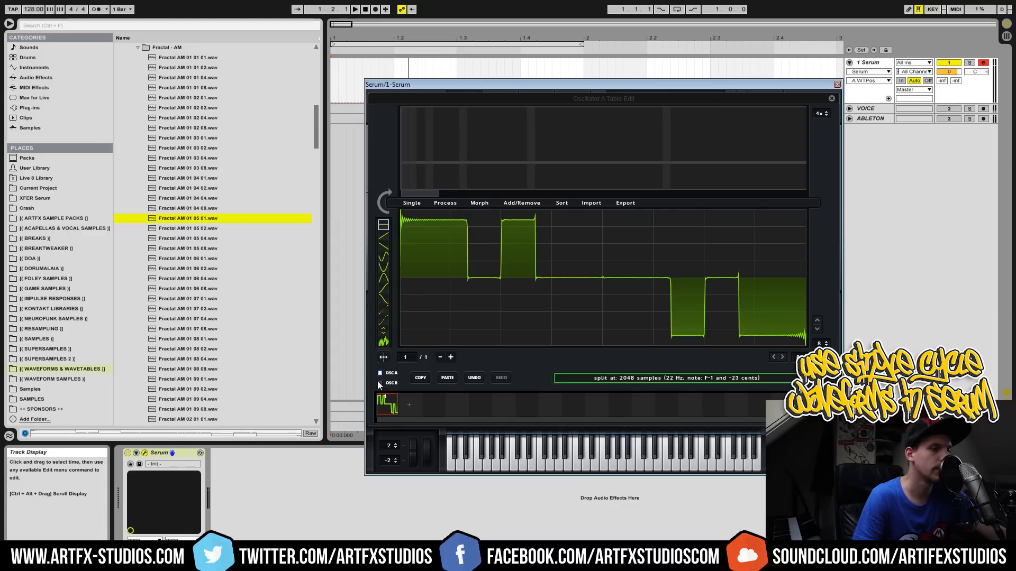
pyautogui.click(831, 98)
pyautogui.click(455, 134)
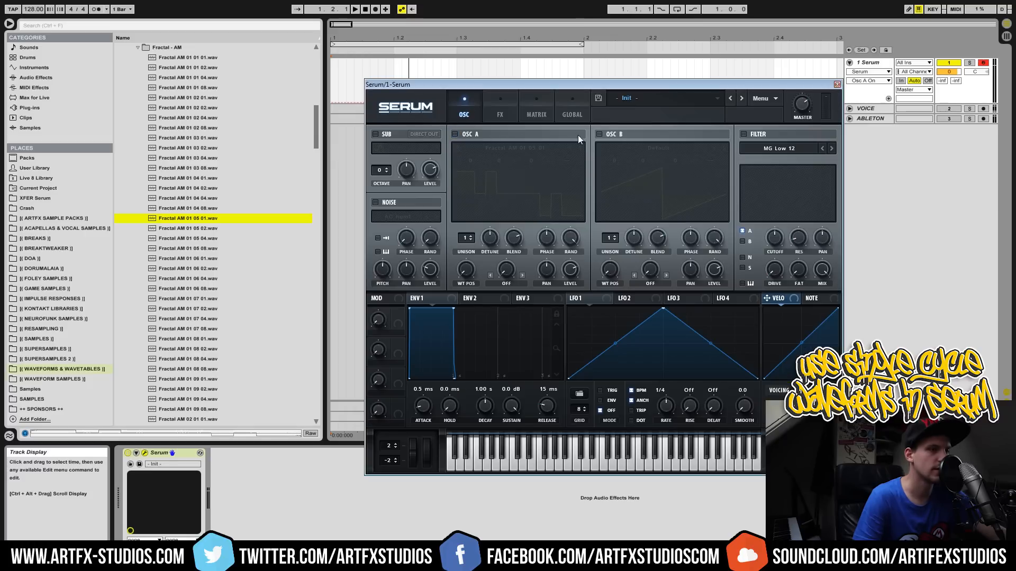
pyautogui.click(599, 134)
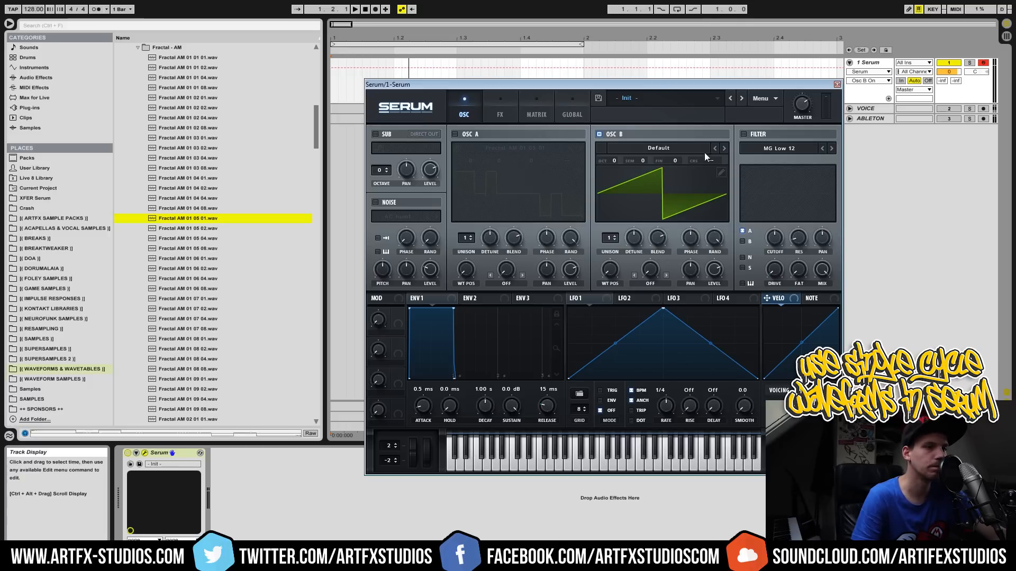
pyautogui.click(720, 172)
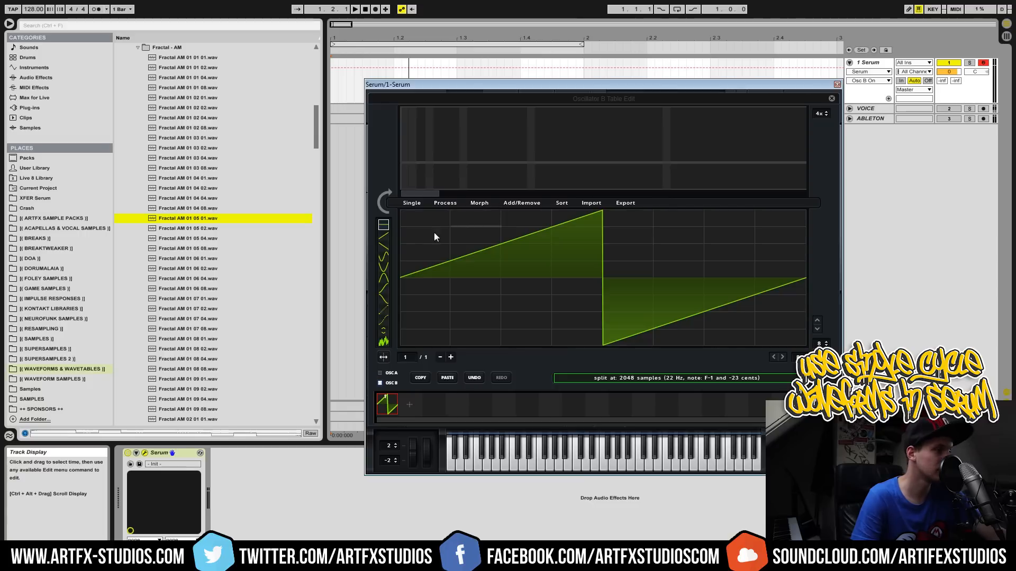
# Import Fractal AM 01 08 08.wav into oscillator B's wavetable.
pyautogui.click(215, 339)
pyautogui.click(189, 369)
pyautogui.scroll(-1, 189, 360)
pyautogui.scroll(-1, 189, 360)
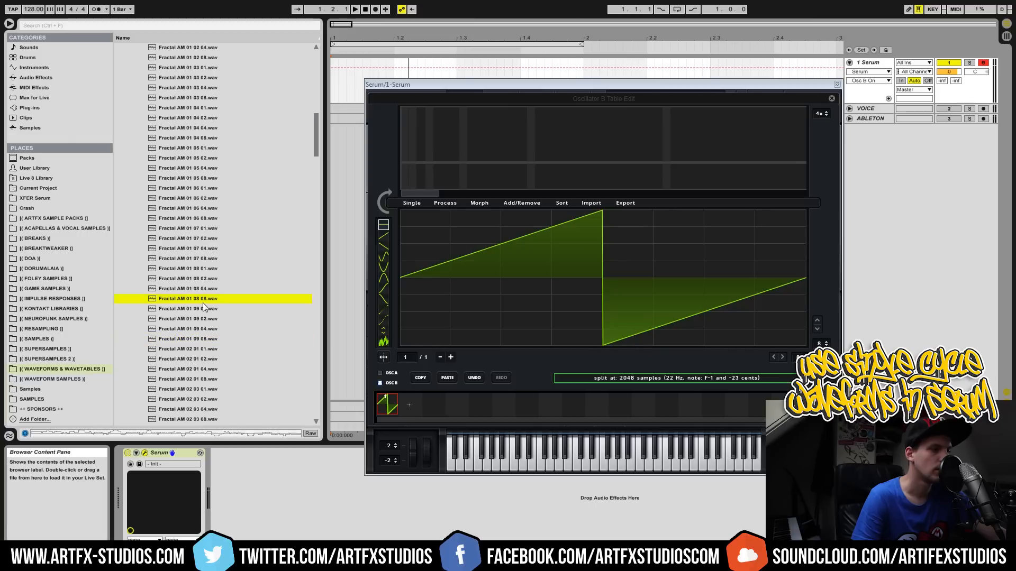
pyautogui.moveTo(187, 300); pyautogui.dragTo(582, 301)
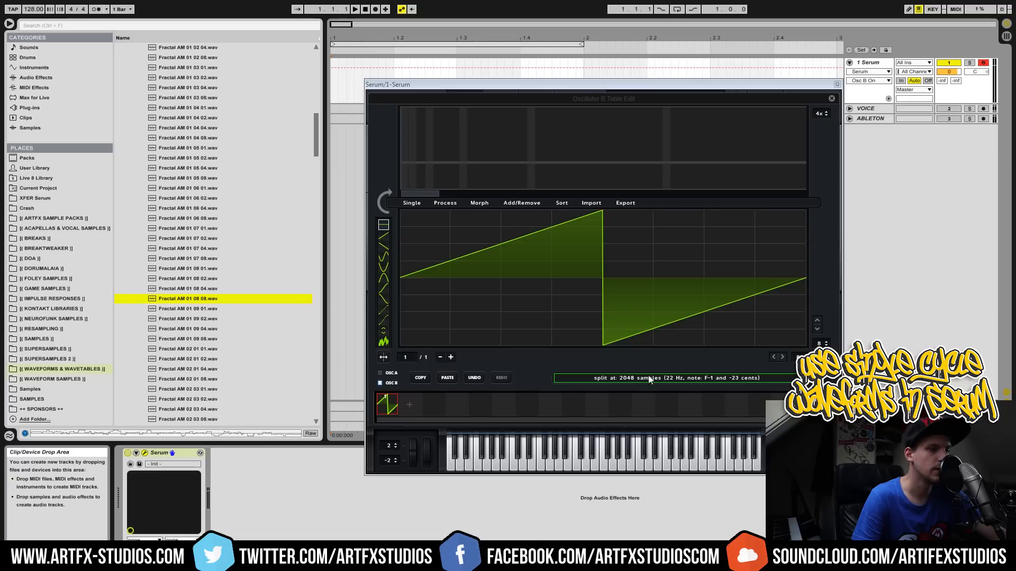
pyautogui.moveTo(185, 301); pyautogui.dragTo(601, 294)
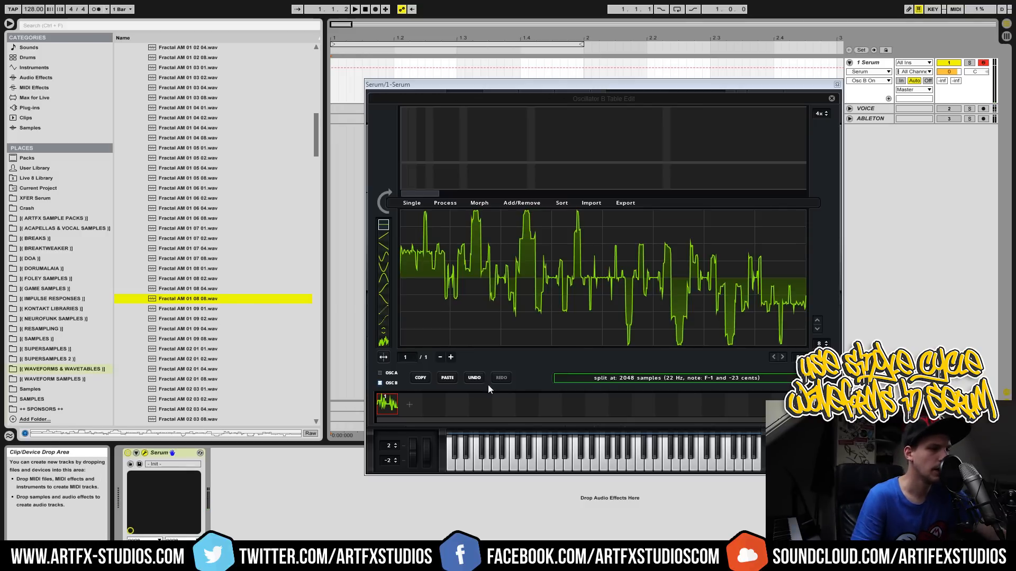
# Add a second frame to oscillator A's wavetable, paste the copied waveform into it, and compare both frames.
pyautogui.click(380, 373)
pyautogui.click(412, 405)
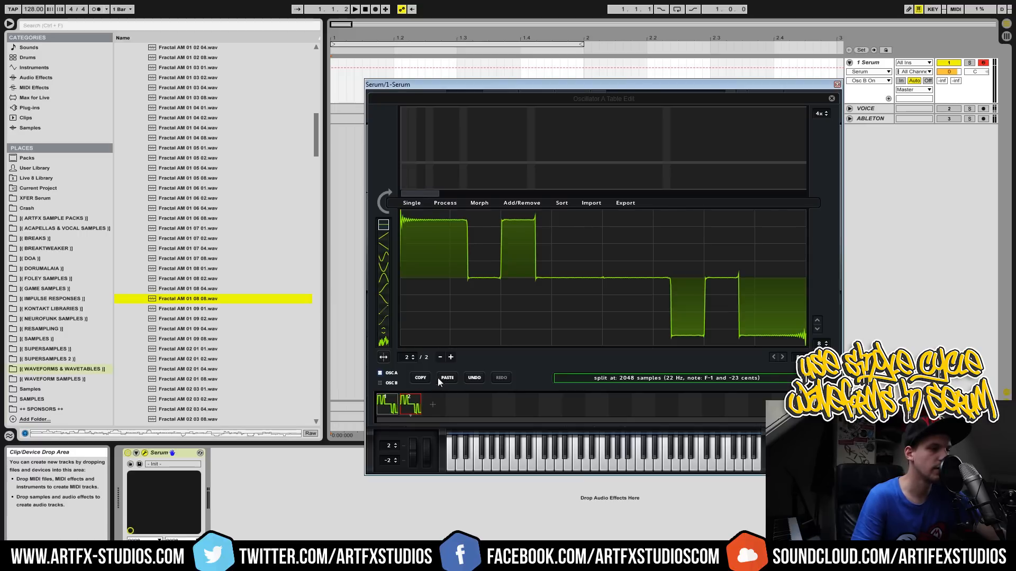
pyautogui.click(446, 378)
pyautogui.click(412, 401)
pyautogui.click(390, 405)
pyautogui.click(410, 403)
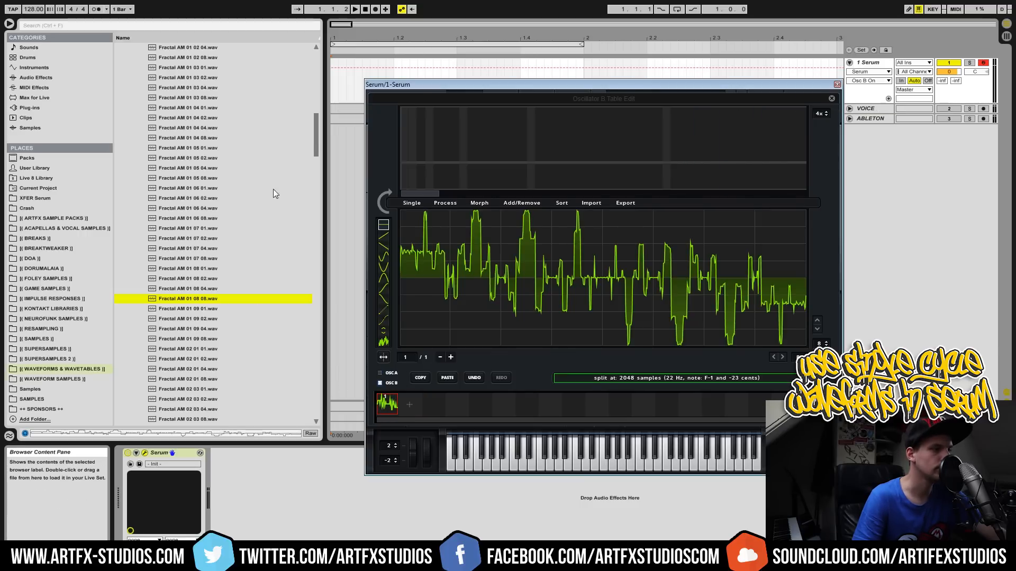
# Collapse the Fractal - AM folder and check several Formant Saw waveforms in the Formants - NonSine folder, including 04 and 32.
pyautogui.moveTo(316, 140); pyautogui.dragTo(314, 107)
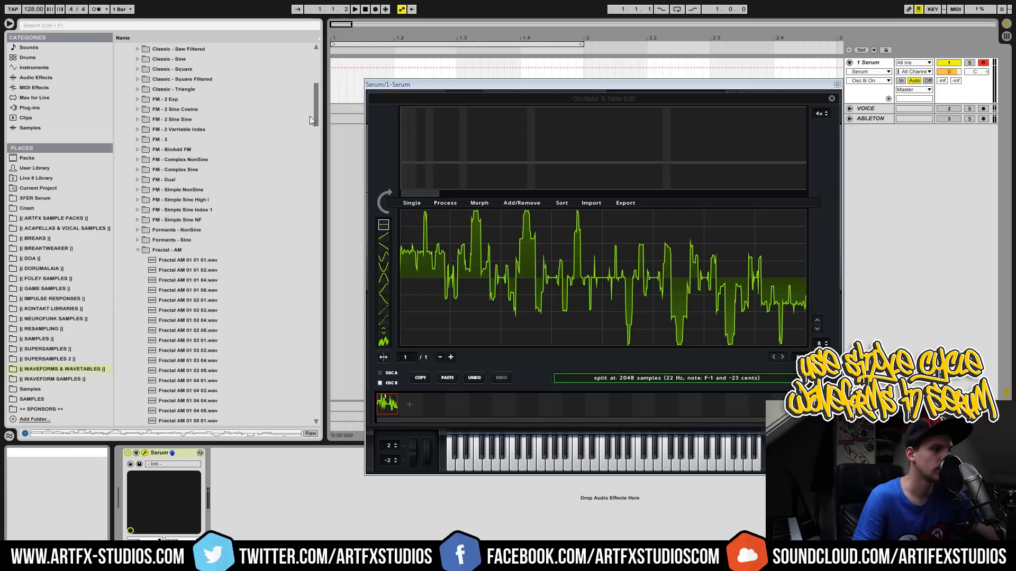
pyautogui.click(138, 251)
pyautogui.click(139, 231)
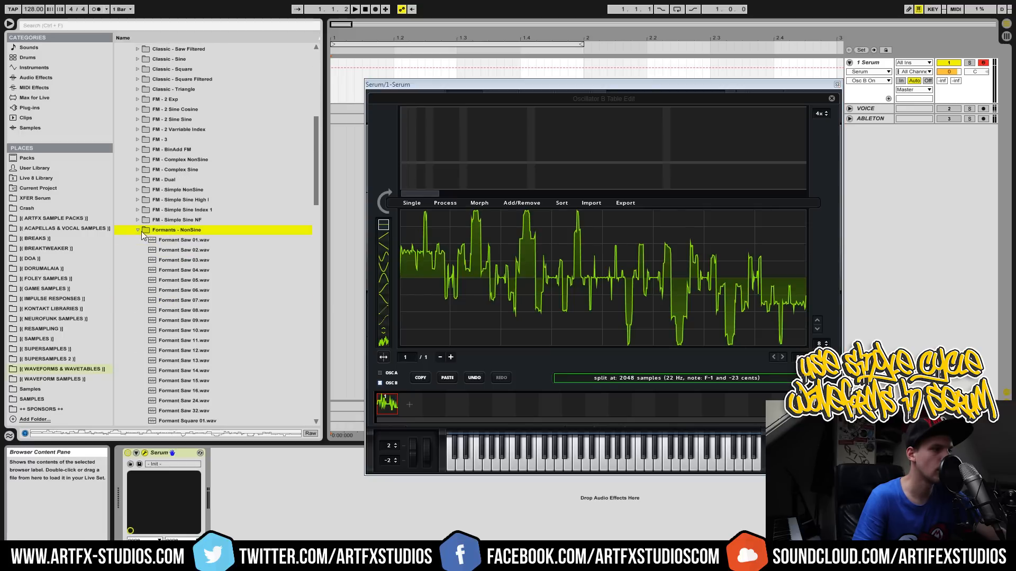
pyautogui.click(199, 304)
pyautogui.click(197, 331)
pyautogui.click(196, 282)
pyautogui.click(196, 272)
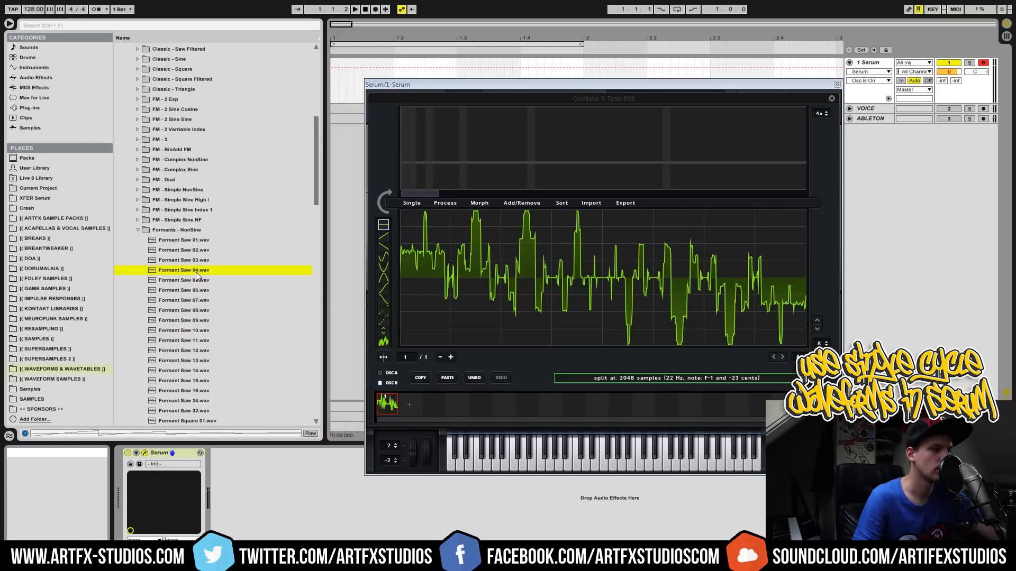
pyautogui.click(195, 374)
pyautogui.click(195, 403)
pyautogui.click(200, 412)
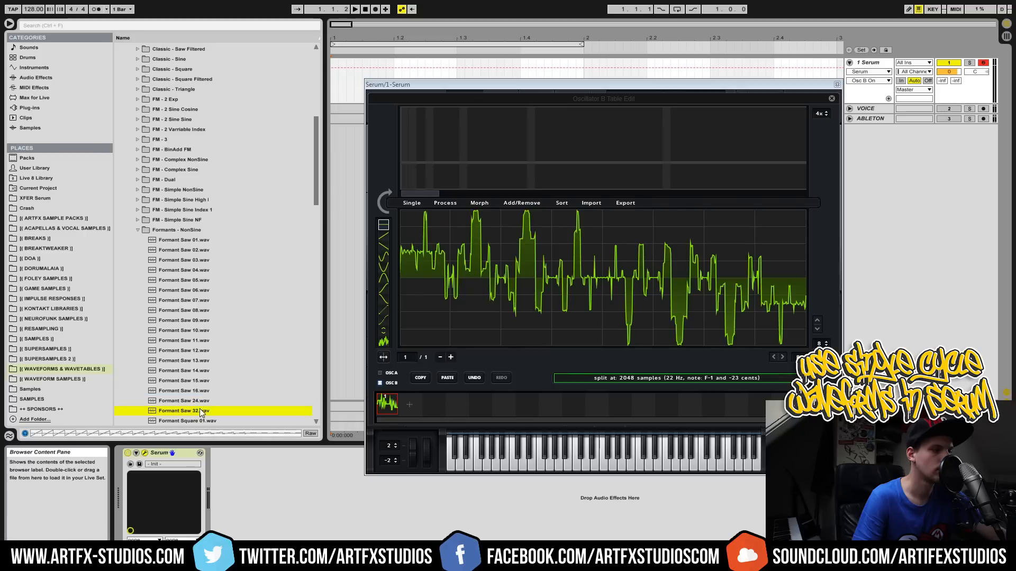
# Import Formant Saw 09.wav into oscillator B's wavetable.
pyautogui.click(196, 349)
pyautogui.click(195, 321)
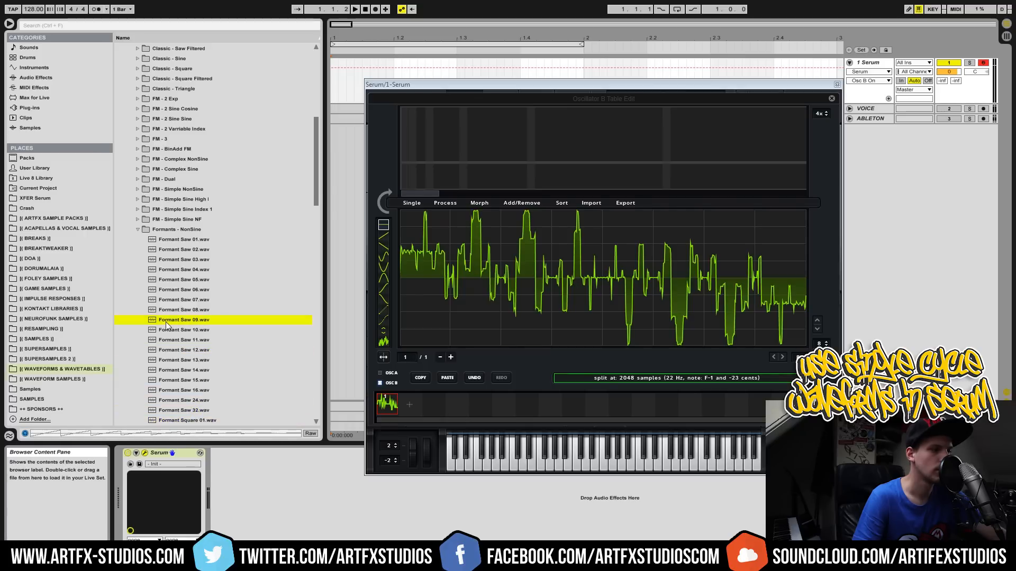
pyautogui.moveTo(176, 322); pyautogui.dragTo(574, 307)
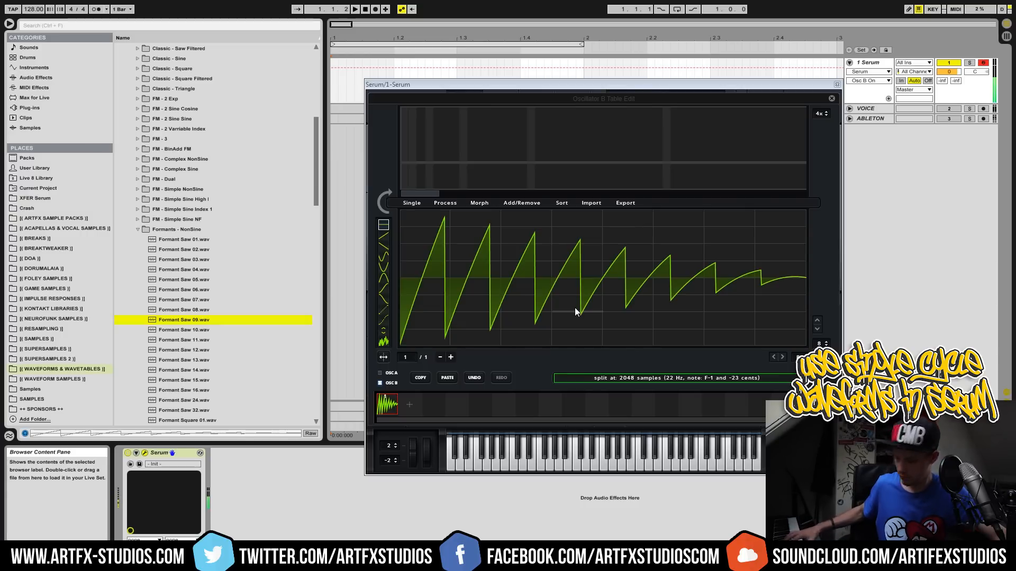
# Collapse the Formants - NonSine folder and check AM WNoise waveforms in the UHF - Simple Noise folder.
pyautogui.click(137, 229)
pyautogui.scroll(-3, 142, 275)
pyautogui.scroll(-9, 142, 275)
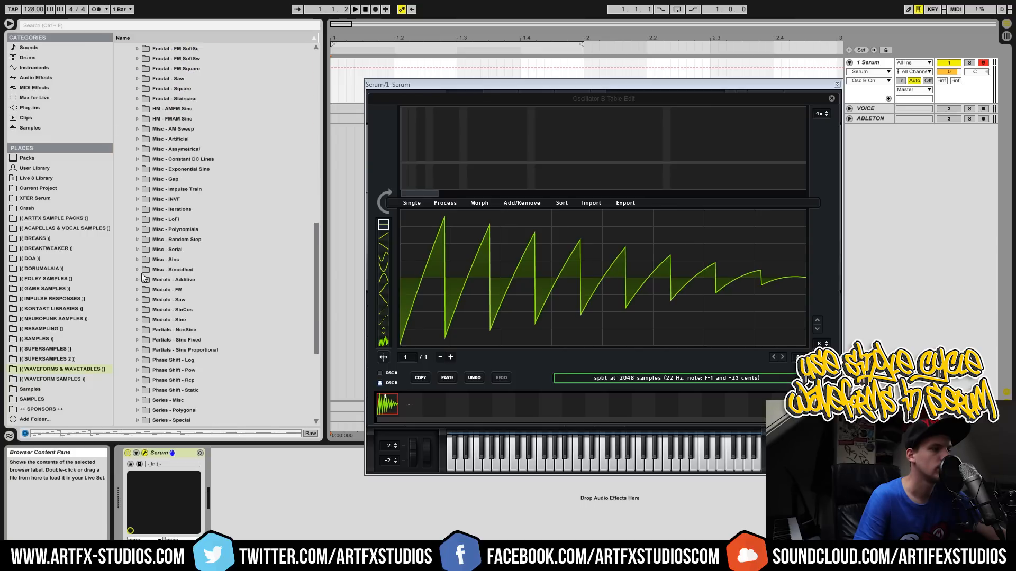
pyautogui.scroll(-2, 142, 277)
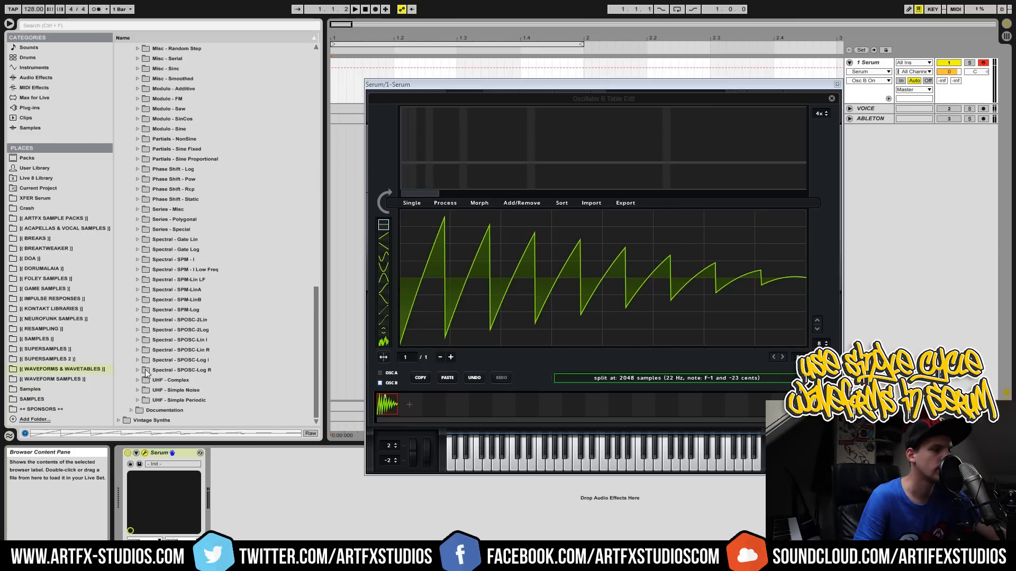
pyautogui.click(137, 390)
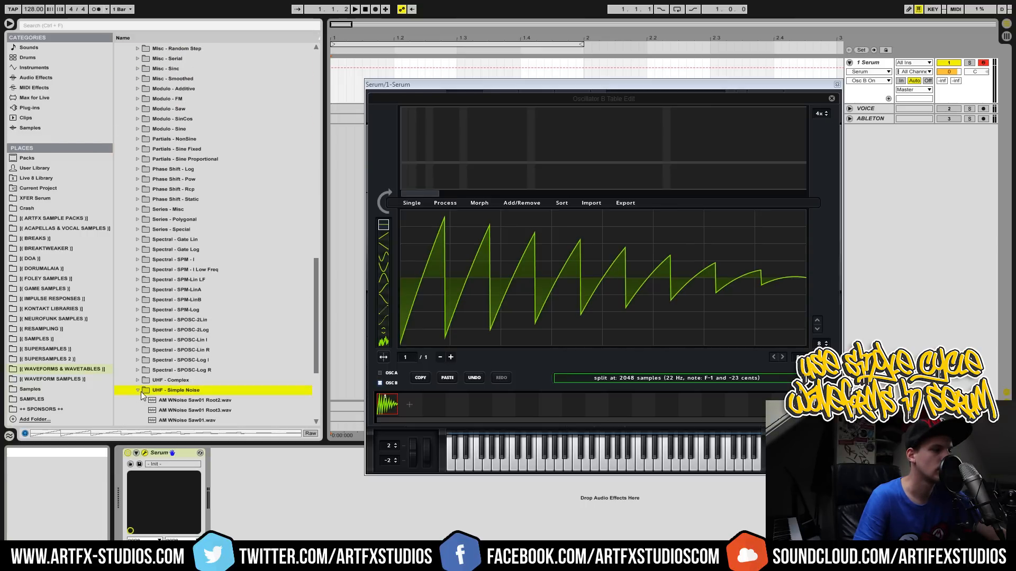
pyautogui.scroll(-2, 174, 360)
pyautogui.click(180, 350)
pyautogui.click(188, 370)
pyautogui.scroll(-2, 187, 368)
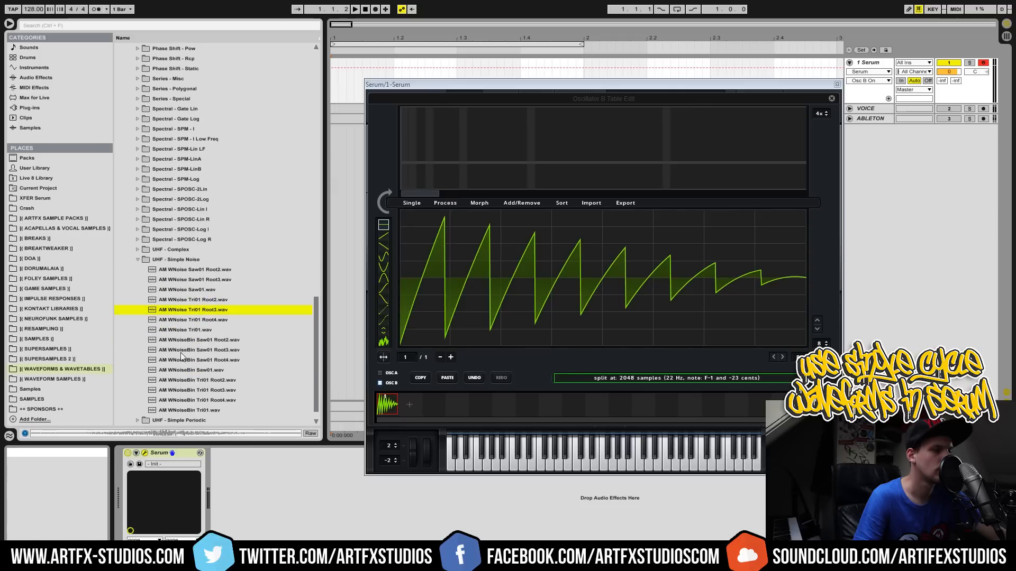
pyautogui.click(138, 260)
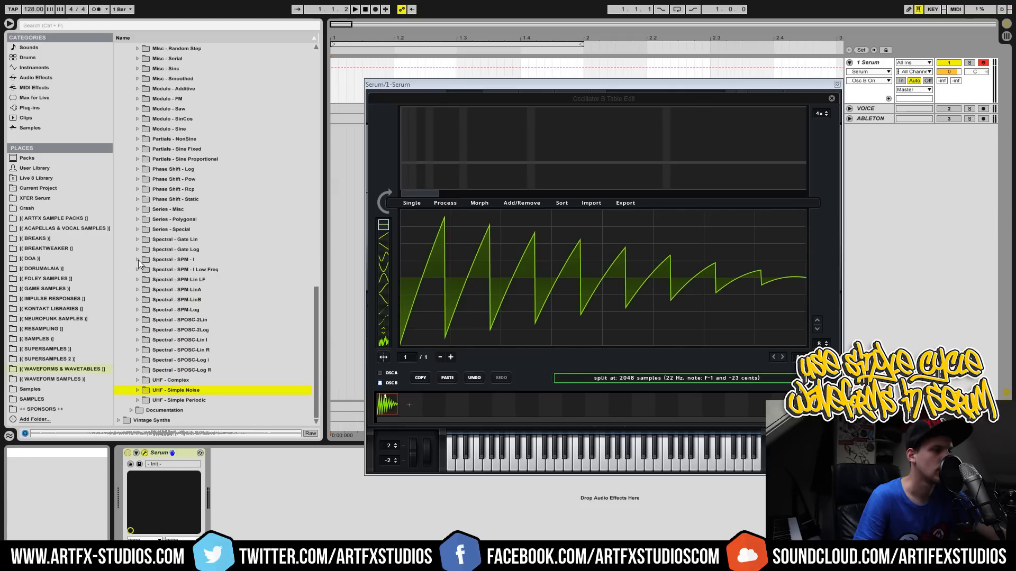
# Expand the UHF - Simple Periodic folder and check several waveforms, including AM Squ512 Tri01 Root2.wav.
pyautogui.click(137, 400)
pyautogui.scroll(-3, 165, 386)
pyautogui.click(215, 376)
pyautogui.scroll(-2, 215, 376)
pyautogui.click(215, 376)
pyautogui.scroll(-2, 215, 376)
pyautogui.click(215, 376)
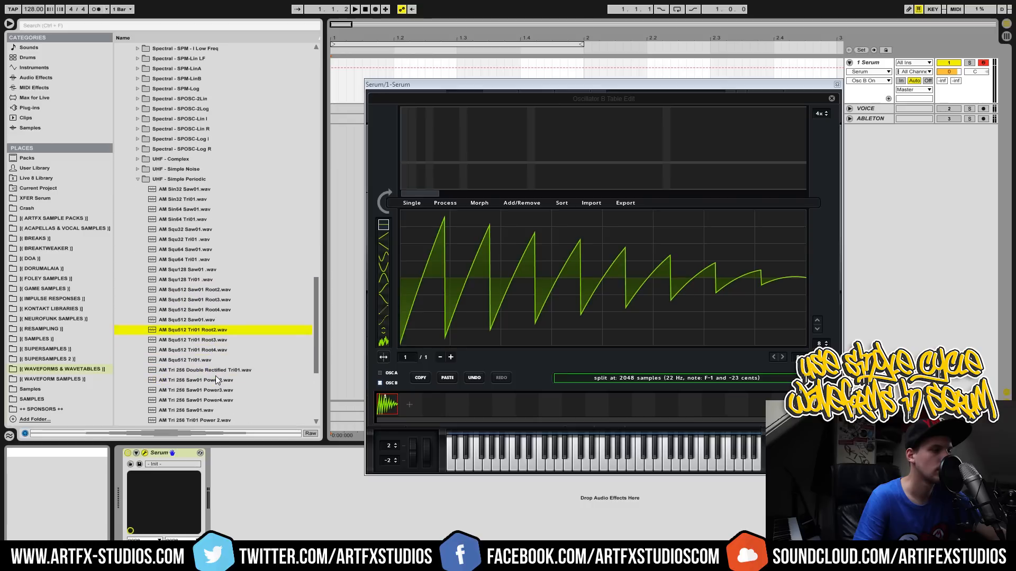
# Expand the UHF - Complex folder and check several of its waveforms, including UHF Mold.wav and UHF Leach.wav.
pyautogui.click(138, 159)
pyautogui.click(171, 400)
pyautogui.scroll(-2, 169, 399)
pyautogui.scroll(-2, 170, 401)
pyautogui.click(173, 393)
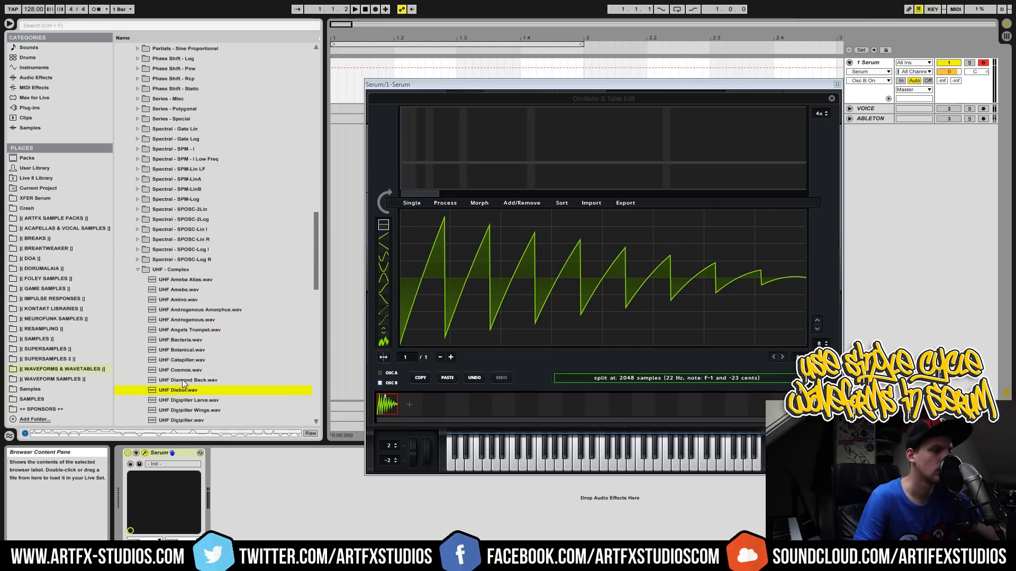
pyautogui.click(186, 411)
pyautogui.moveTo(318, 265); pyautogui.dragTo(314, 342)
pyautogui.click(178, 255)
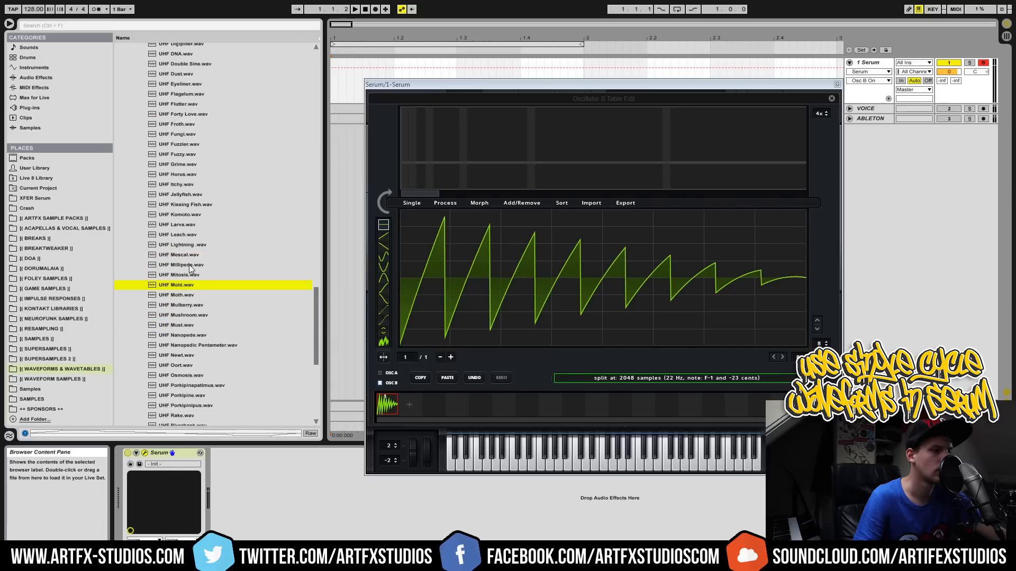
pyautogui.click(189, 264)
pyautogui.click(188, 245)
pyautogui.click(187, 234)
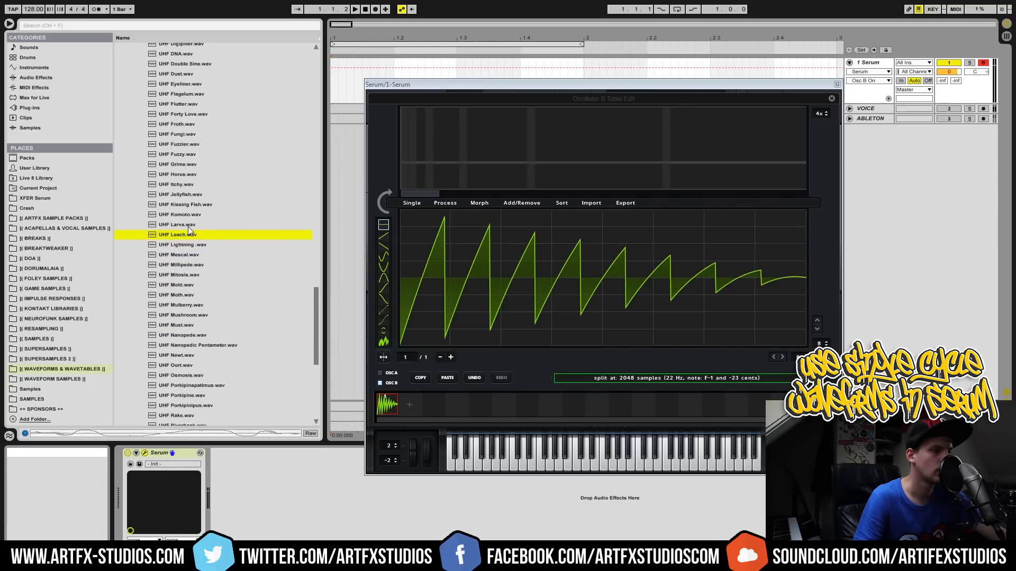
# Import UHF Lightning .wav and UHF Mescal.wav in turn into oscillator B's wavetable.
pyautogui.click(186, 244)
pyautogui.moveTo(184, 247); pyautogui.dragTo(469, 275)
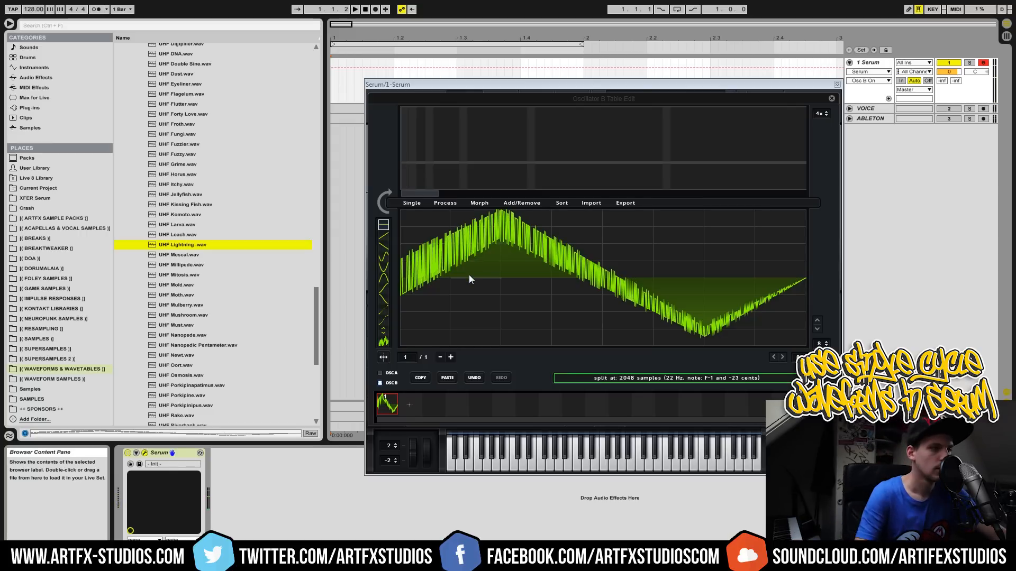
pyautogui.moveTo(186, 256); pyautogui.dragTo(576, 293)
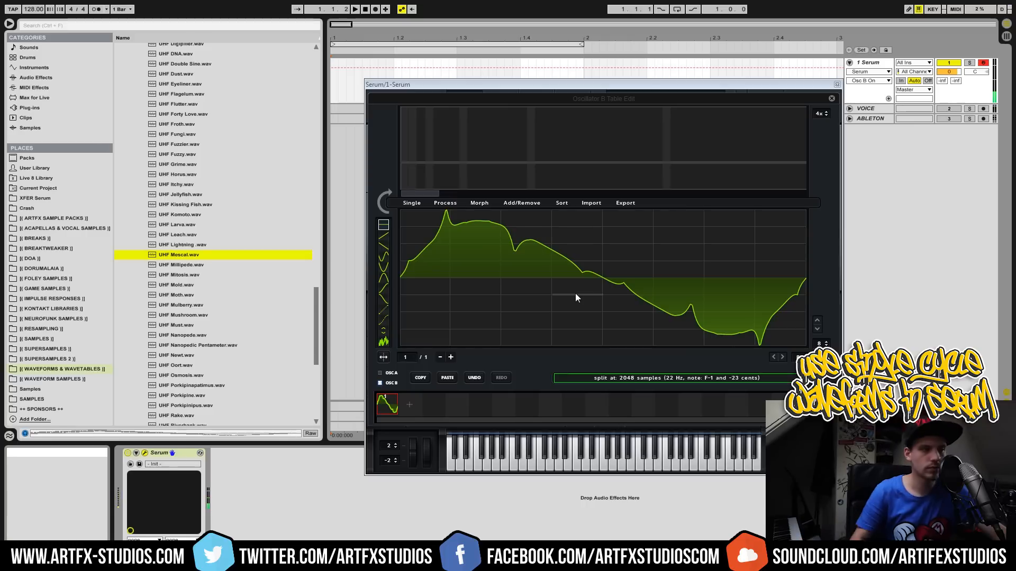
# Import UHF Mulberry.wav into oscillator B and copy it into oscillator A's wavetable as frame 3.
pyautogui.click(190, 306)
pyautogui.moveTo(186, 307); pyautogui.dragTo(649, 317)
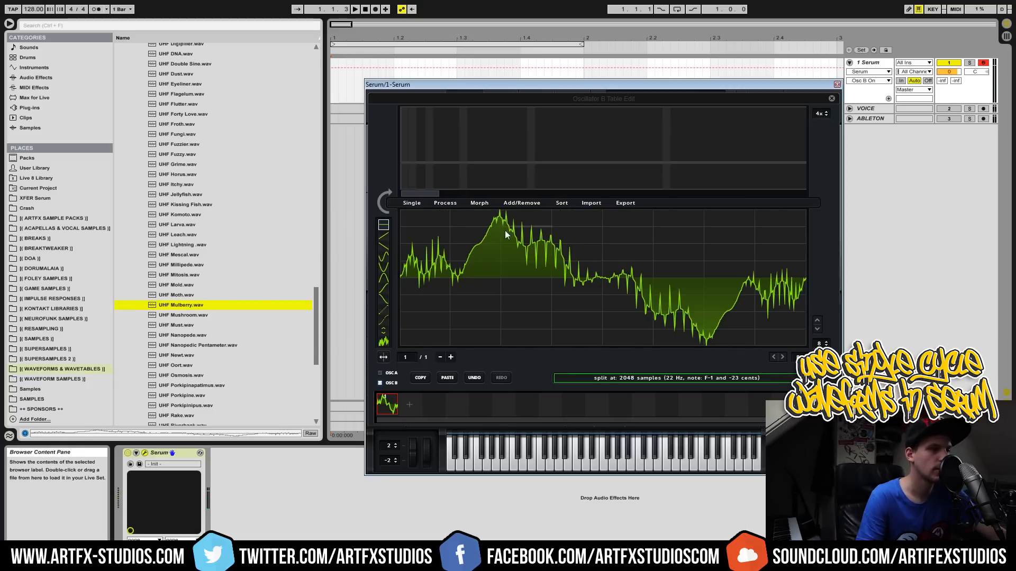
pyautogui.click(394, 373)
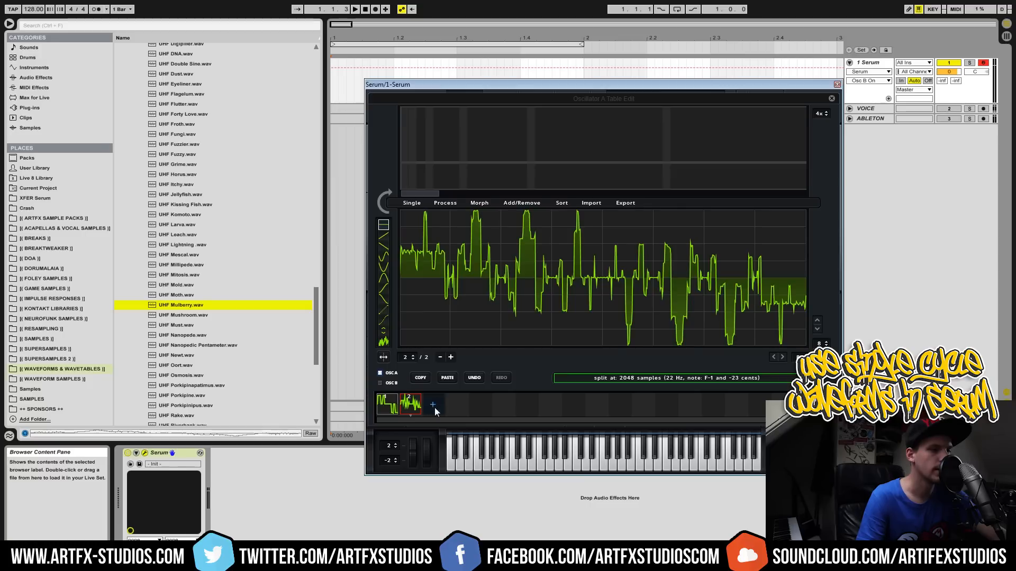
pyautogui.click(451, 379)
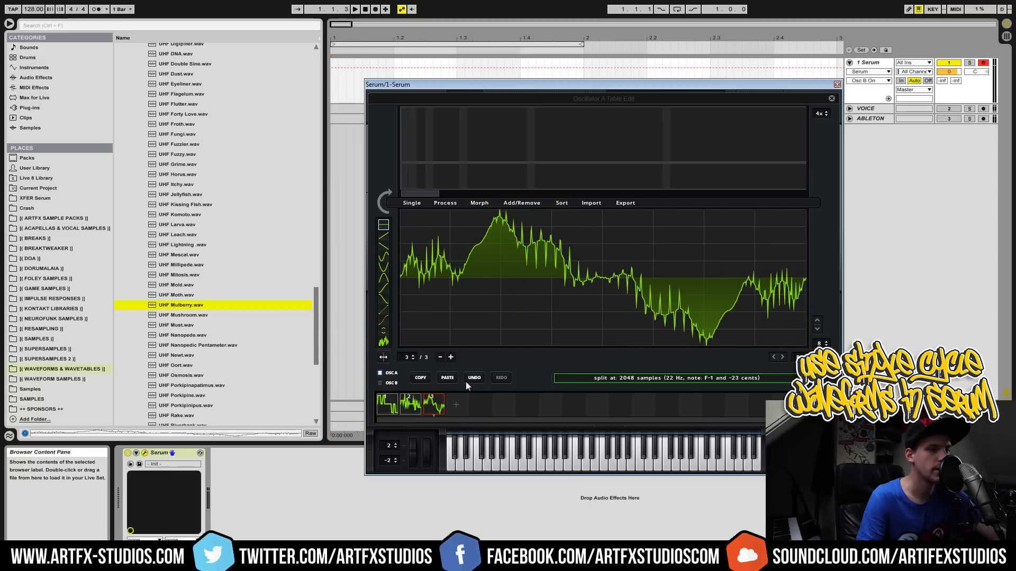
# Import UHF Osmosis.wav into oscillator B's wavetable.
pyautogui.click(187, 376)
pyautogui.scroll(-2, 207, 389)
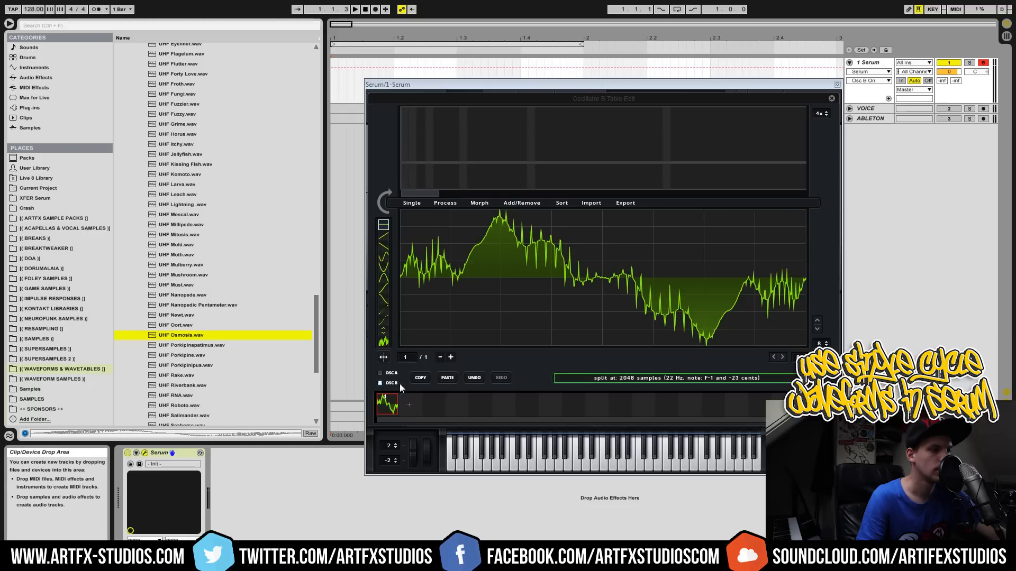
pyautogui.moveTo(189, 339); pyautogui.dragTo(484, 332)
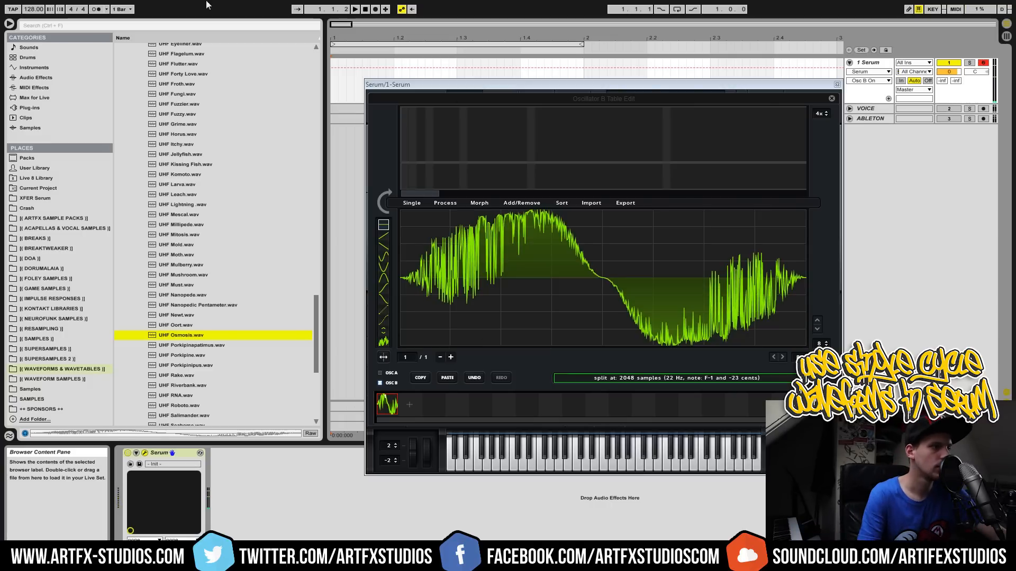
# Import UHF Roboto.wav into oscillator B, copy it into oscillator A's wavetable as frame 4, and check frames 1 and 4.
pyautogui.click(189, 406)
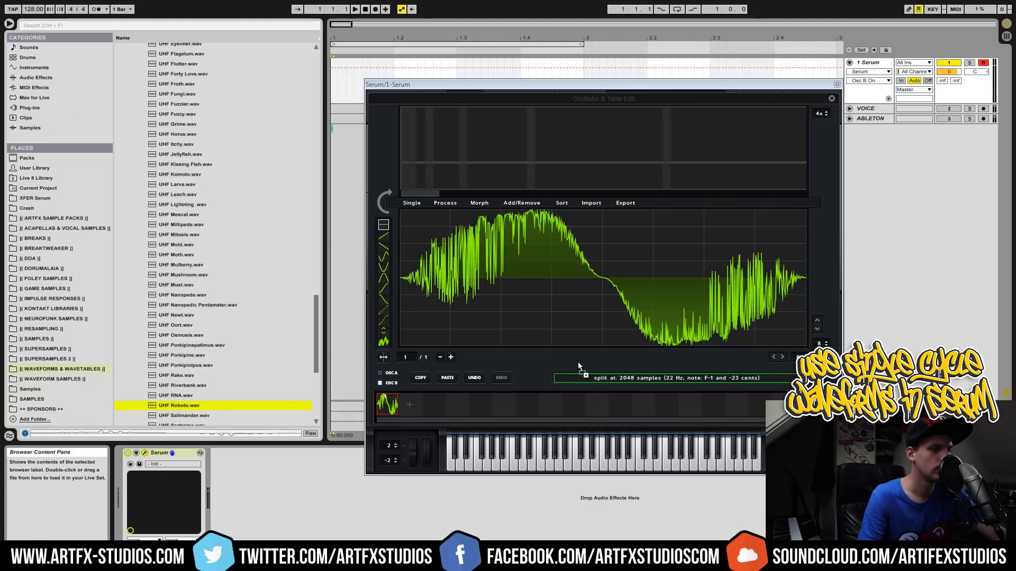
pyautogui.moveTo(532, 371); pyautogui.dragTo(636, 327)
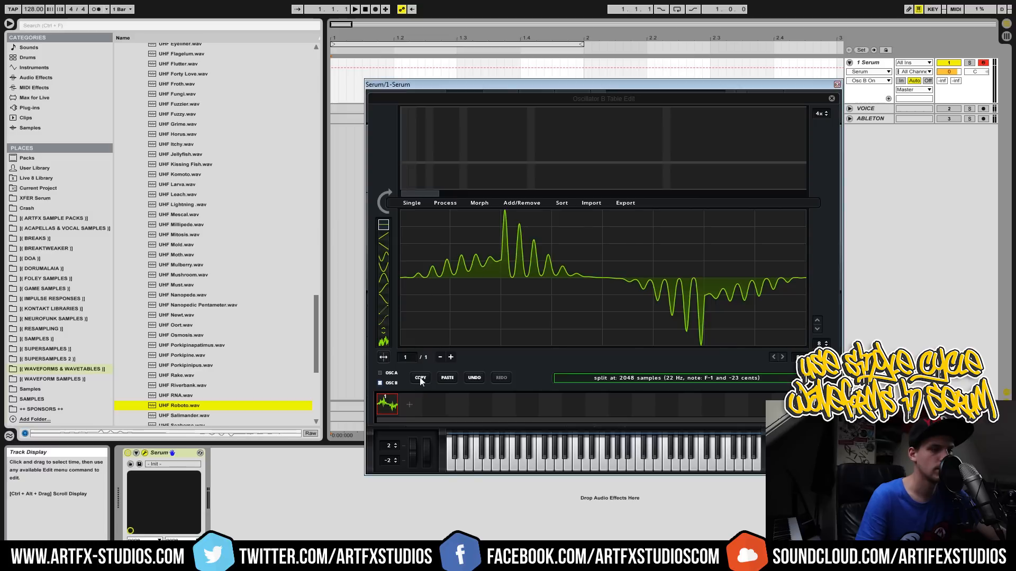
pyautogui.click(380, 373)
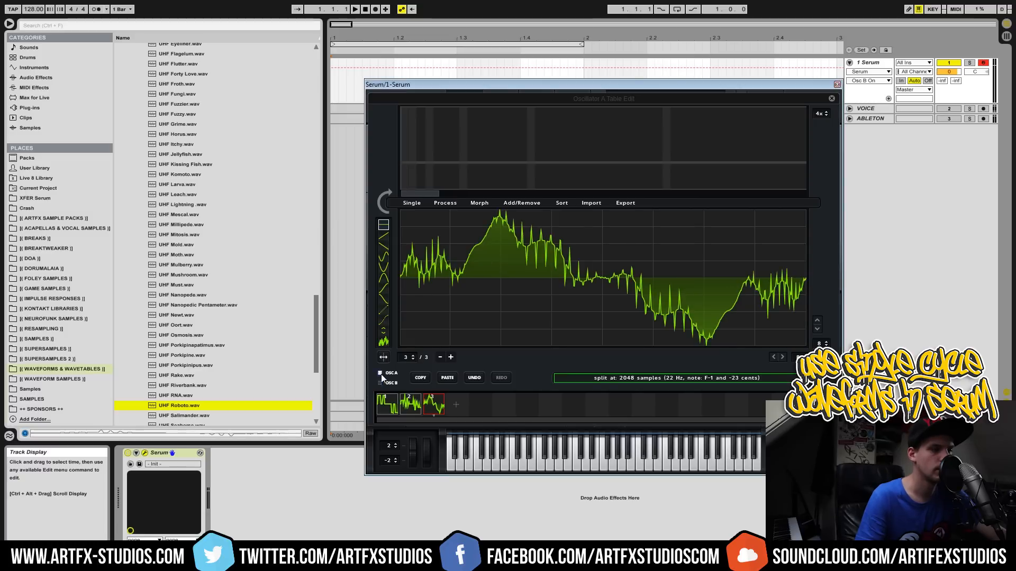
pyautogui.click(448, 378)
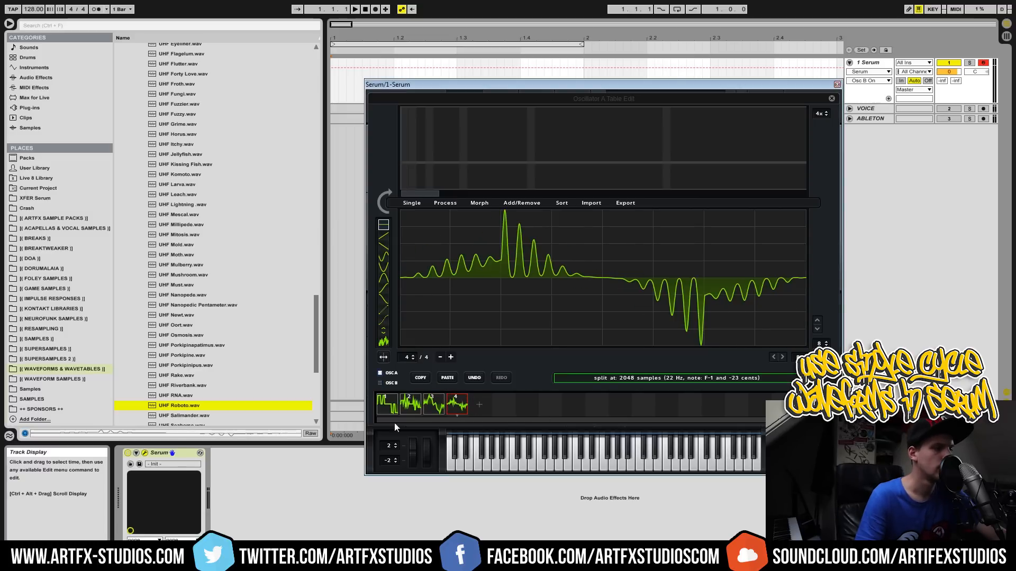
pyautogui.click(392, 408)
pyautogui.click(457, 407)
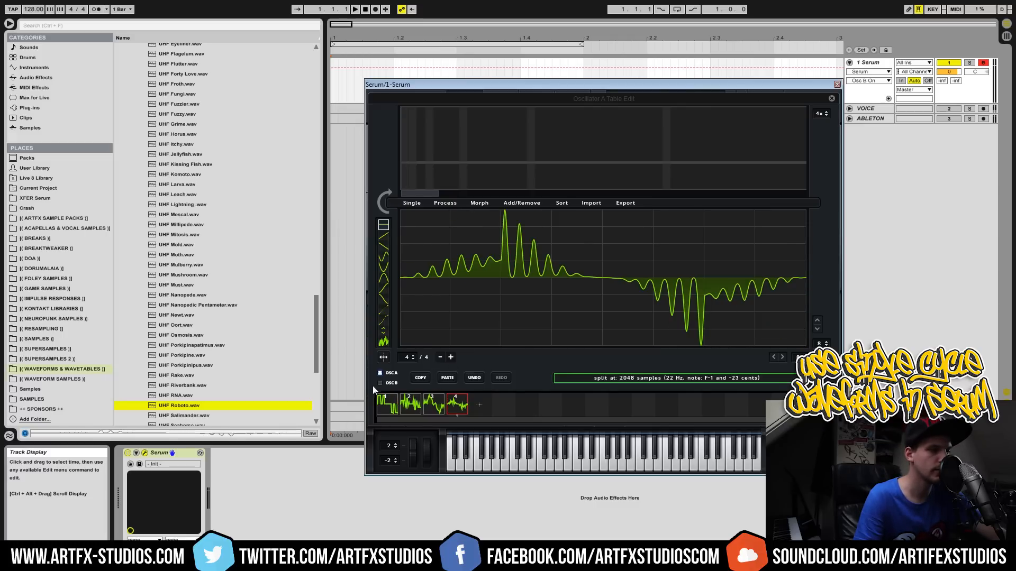
# Expand the Modulo - Saw folder and import Modulo Saw 01 03.wav into oscillator B's wavetable.
pyautogui.moveTo(314, 316); pyautogui.dragTo(316, 182)
pyautogui.click(138, 267)
pyautogui.click(250, 319)
pyautogui.click(226, 349)
pyautogui.click(209, 289)
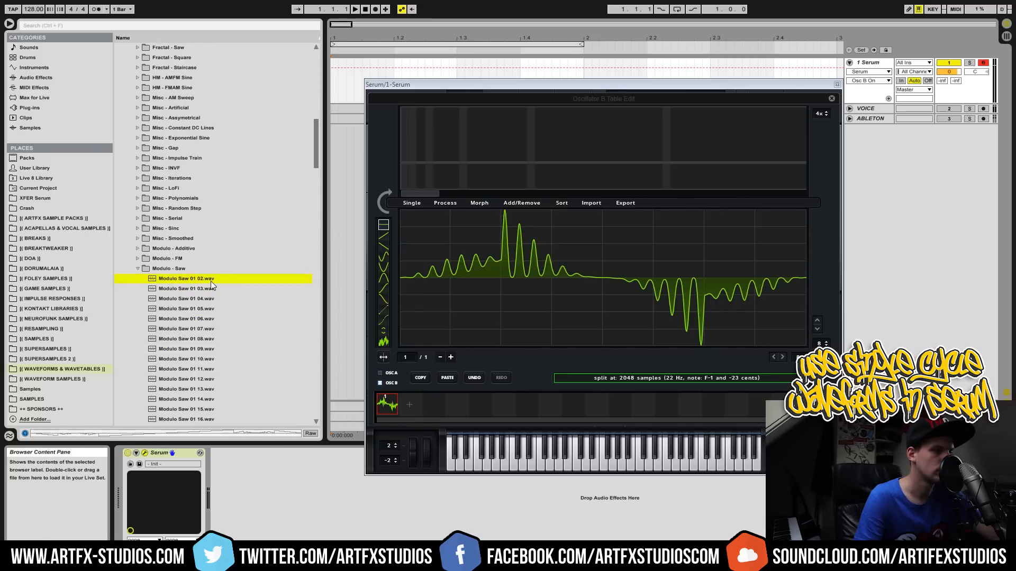
pyautogui.moveTo(206, 291); pyautogui.dragTo(534, 300)
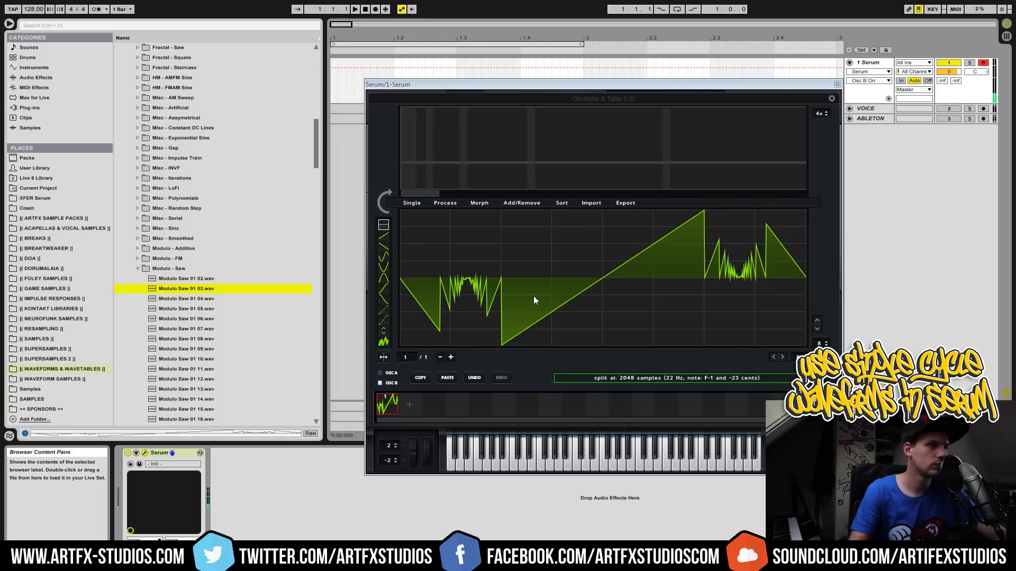
# Import INVF Random 03.wav from the Misc - INVF folder into oscillator B's wavetable and collapse the folder.
pyautogui.click(138, 168)
pyautogui.click(184, 198)
pyautogui.moveTo(185, 198); pyautogui.dragTo(560, 301)
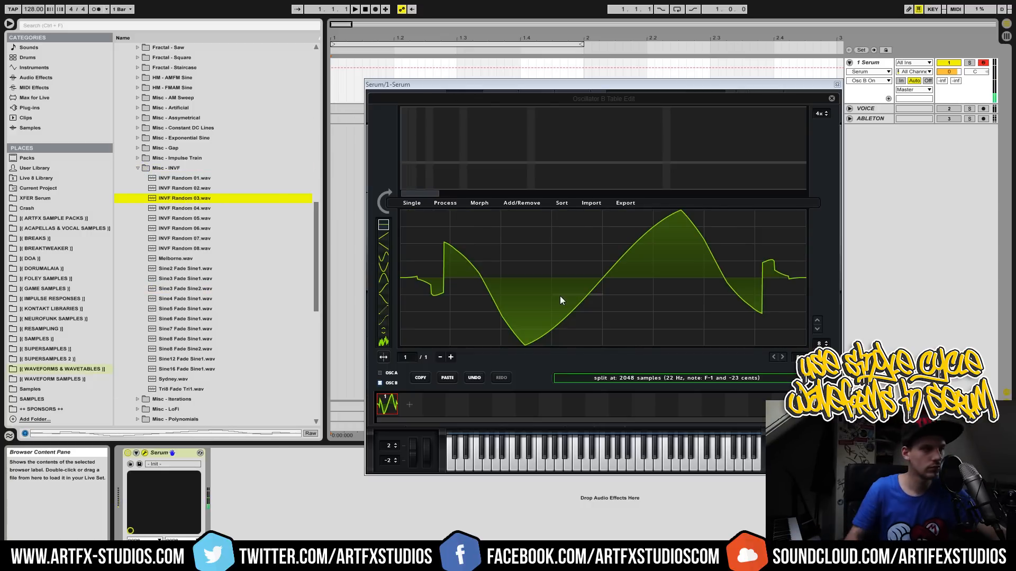
pyautogui.click(137, 168)
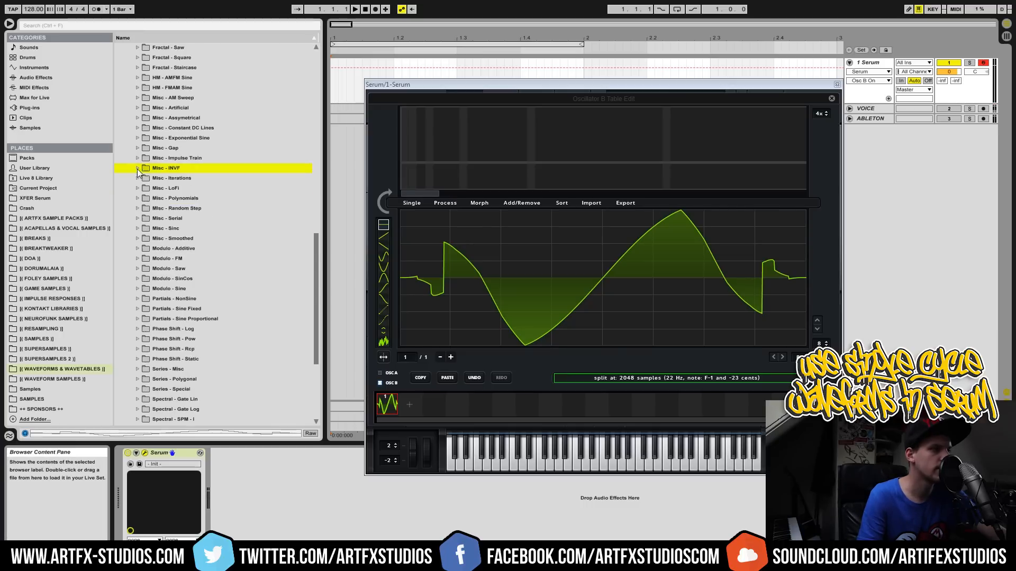
# Expand the Spectral - SPM-Log folder and import SPM-Log 01 01 01 04.wav into oscillator B's wavetable.
pyautogui.scroll(-3, 146, 310)
pyautogui.scroll(-2, 146, 309)
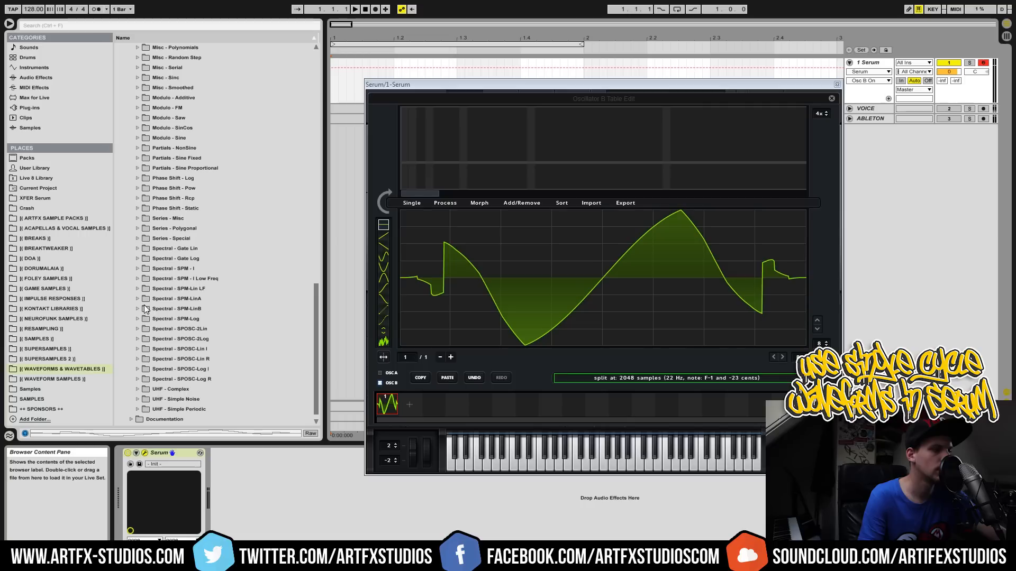
pyautogui.click(138, 319)
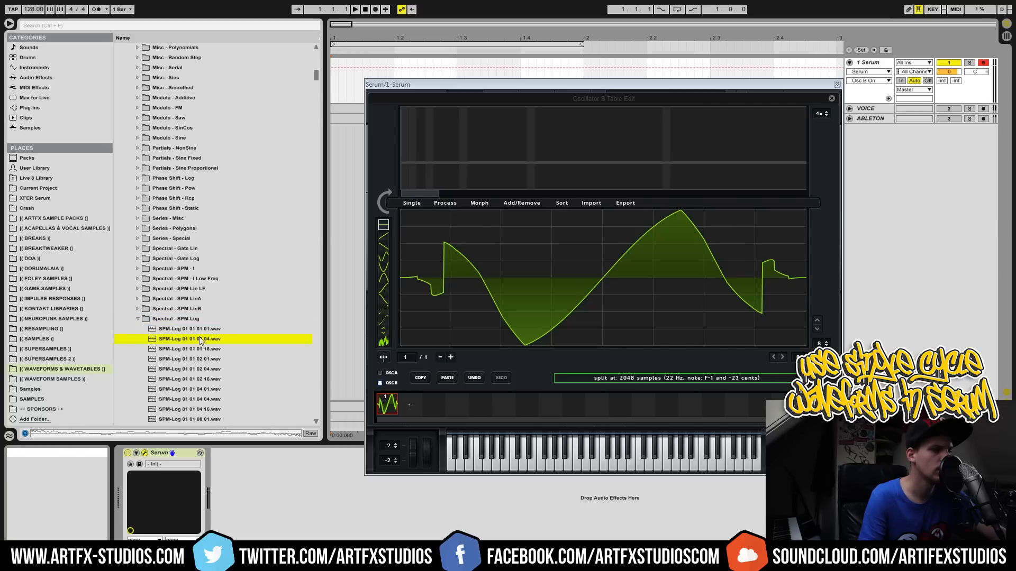
pyautogui.click(296, 339)
pyautogui.moveTo(297, 340); pyautogui.dragTo(537, 341)
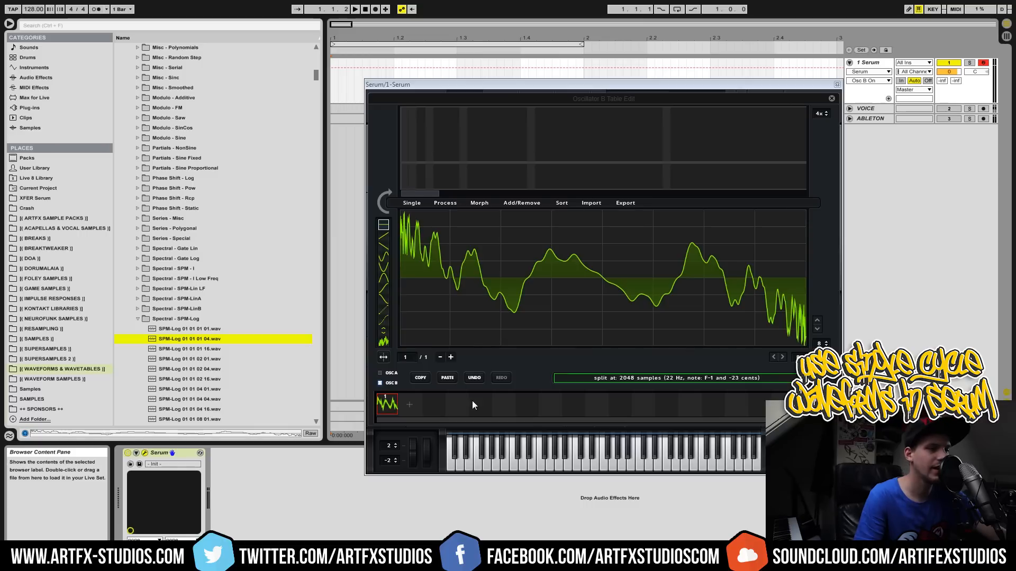
# Paste the SPM-Log waveform into oscillator A's wavetable as frame 5 and select frame 1.
pyautogui.click(391, 373)
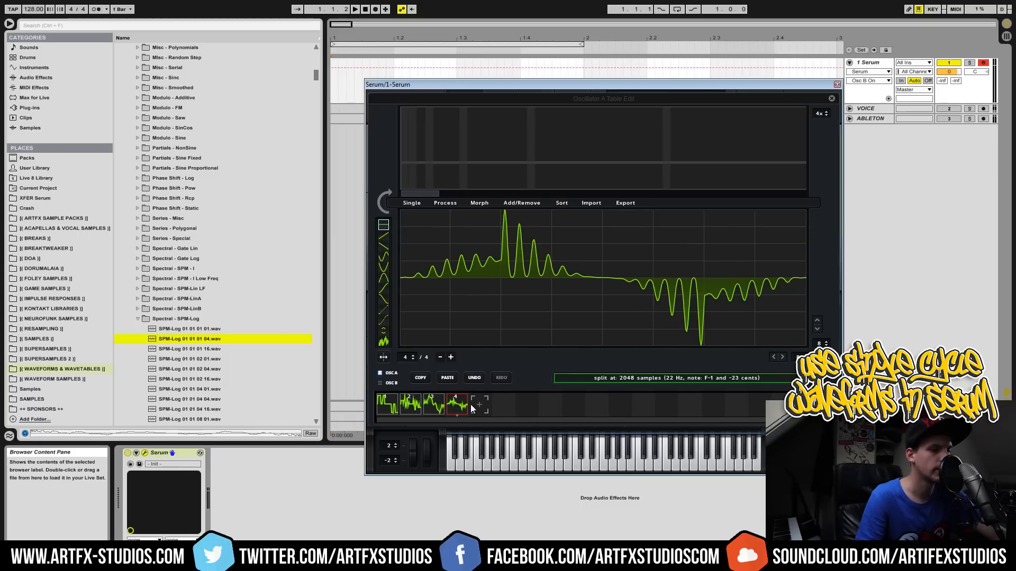
pyautogui.click(440, 377)
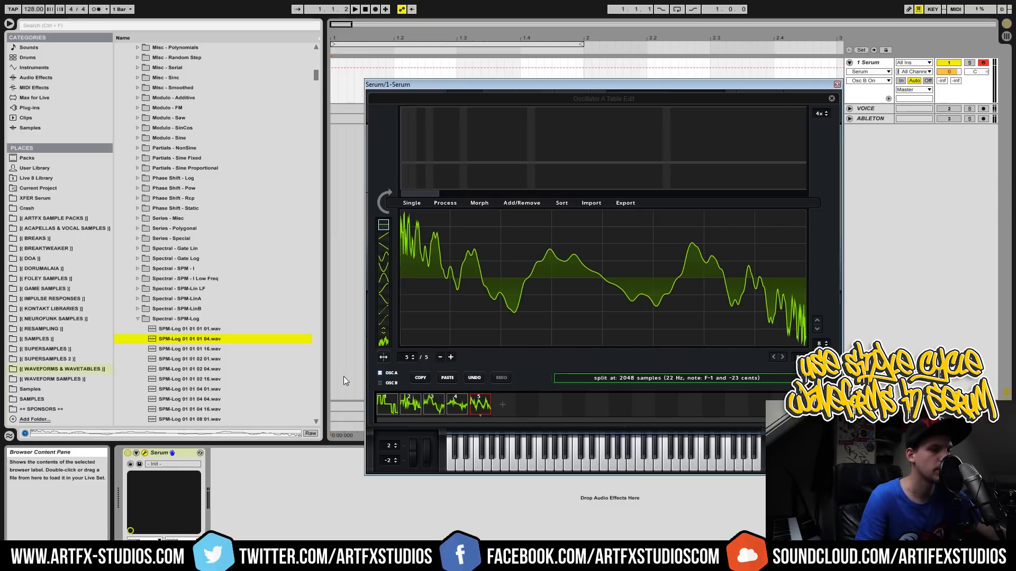
pyautogui.click(392, 405)
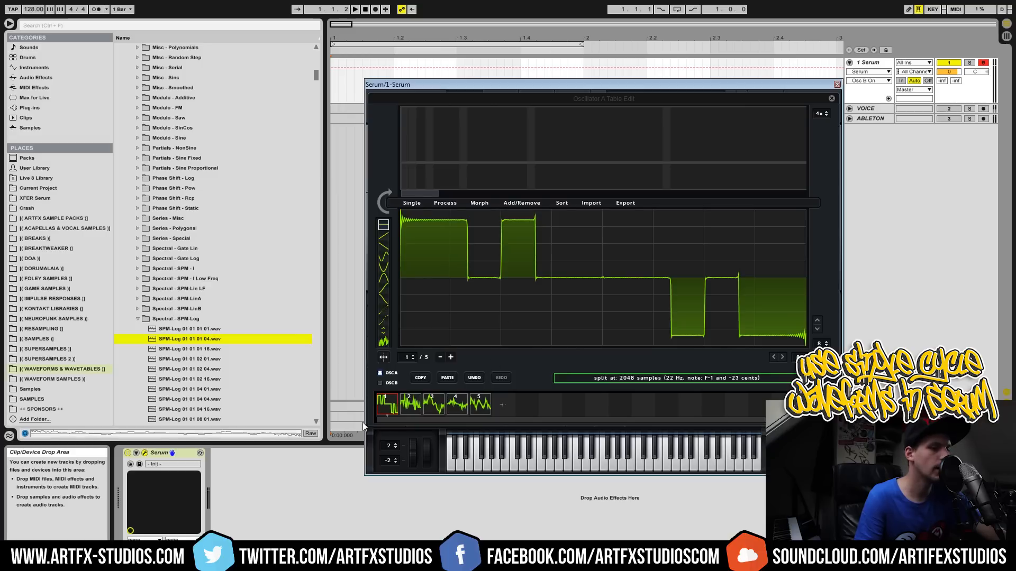
# Close the wavetable editor, turn oscillator B off and turn oscillator A on.
pyautogui.click(832, 99)
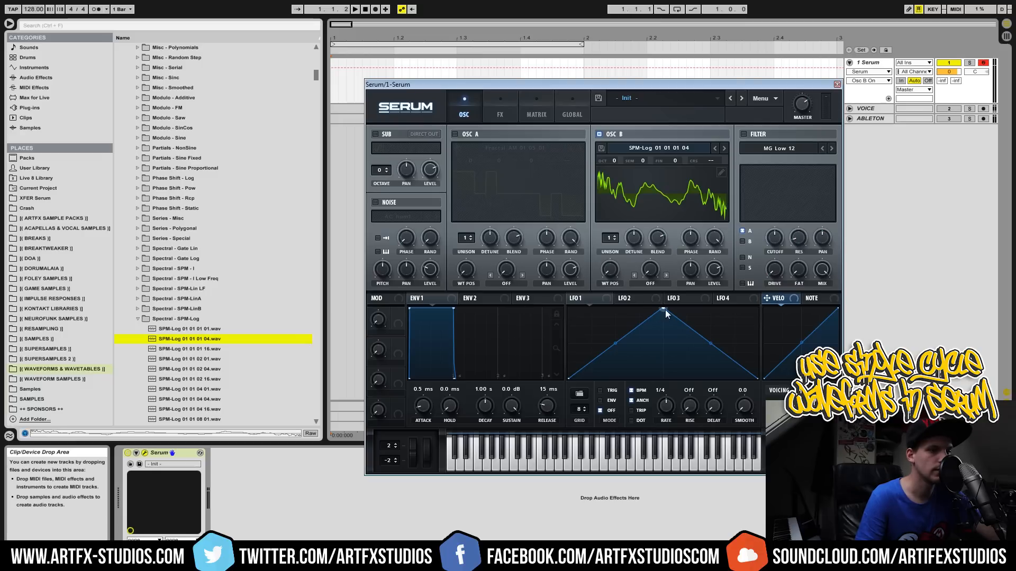
pyautogui.click(601, 135)
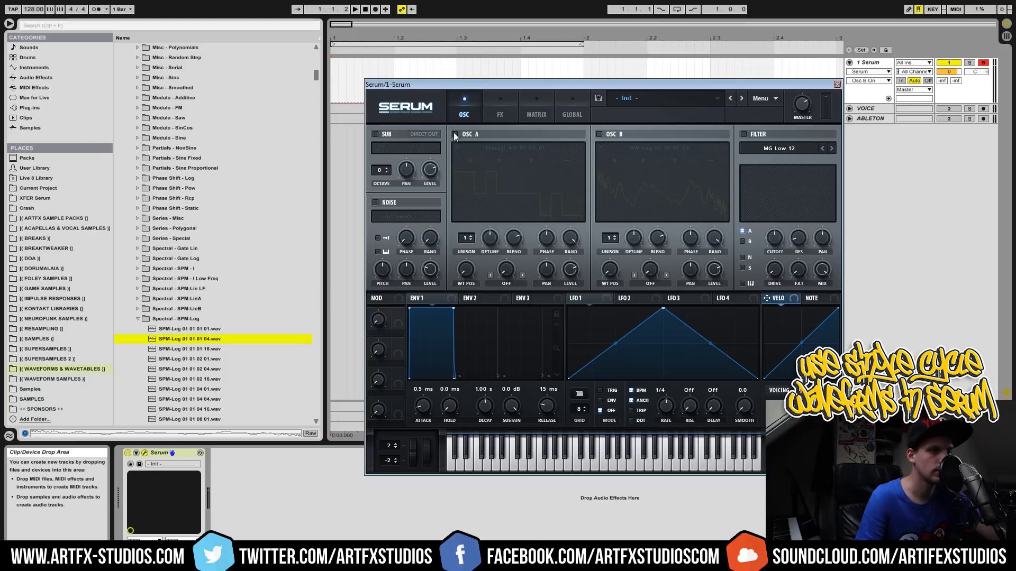
pyautogui.click(454, 134)
# Shape LFO 1 into a rising ramp in Trig mode and assign it to oscillator A's WT Pos.
pyautogui.moveTo(664, 310); pyautogui.dragTo(762, 311)
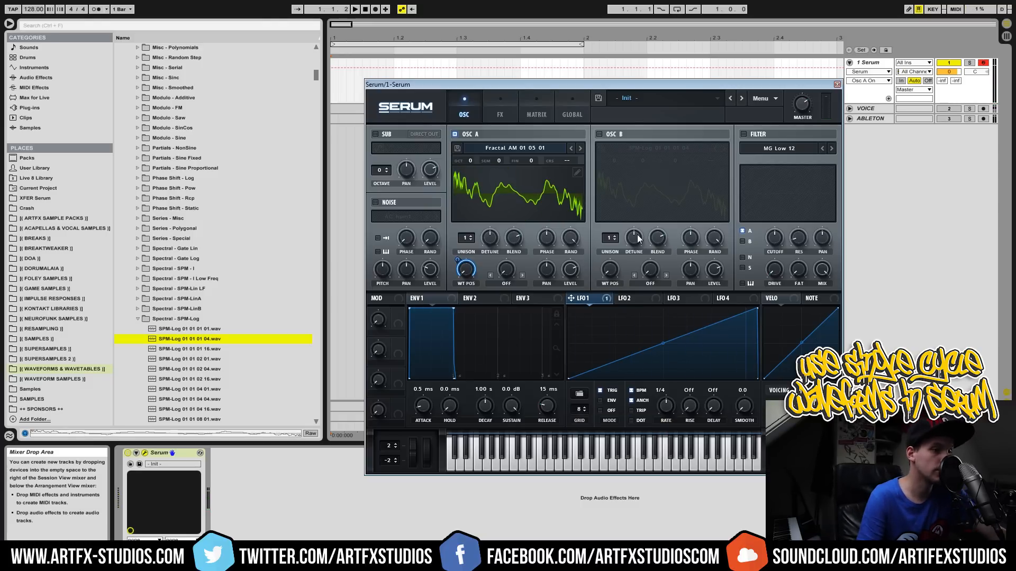
# Reopen oscillator A's wavetable editor and process the frames with X-Fade Edges (16 samples).
pyautogui.click(577, 172)
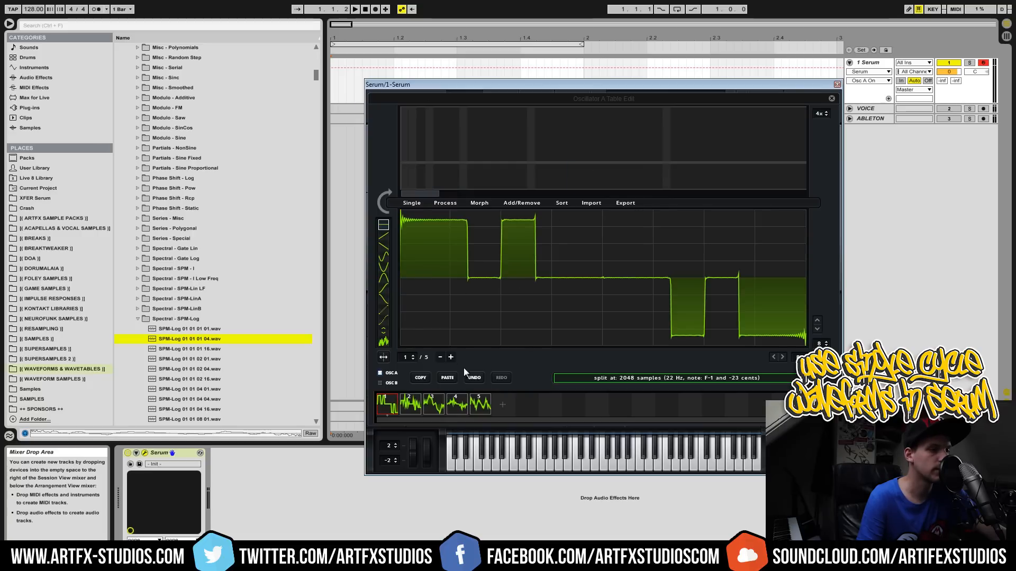
pyautogui.click(449, 203)
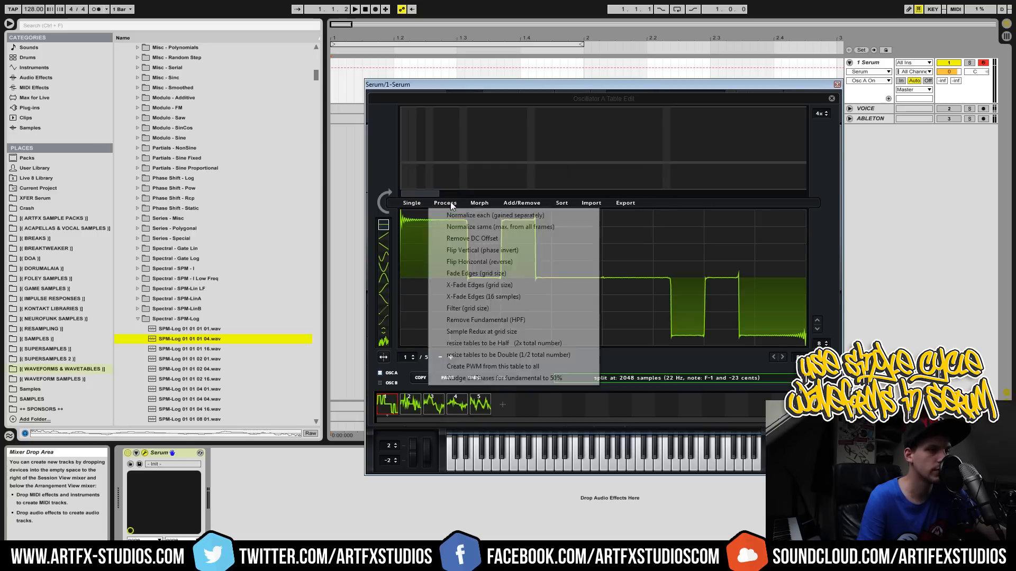
pyautogui.click(467, 297)
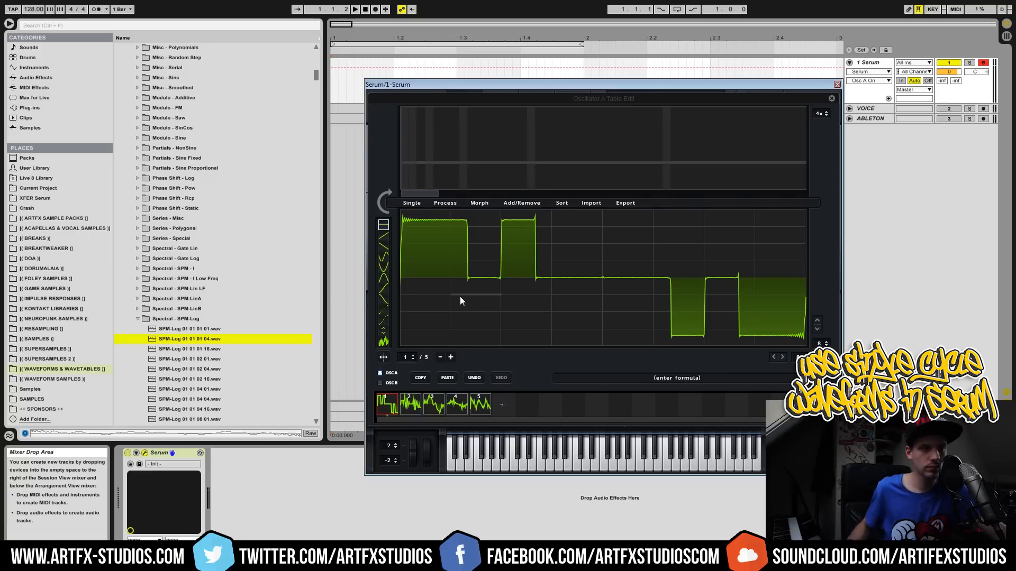
pyautogui.press('space')
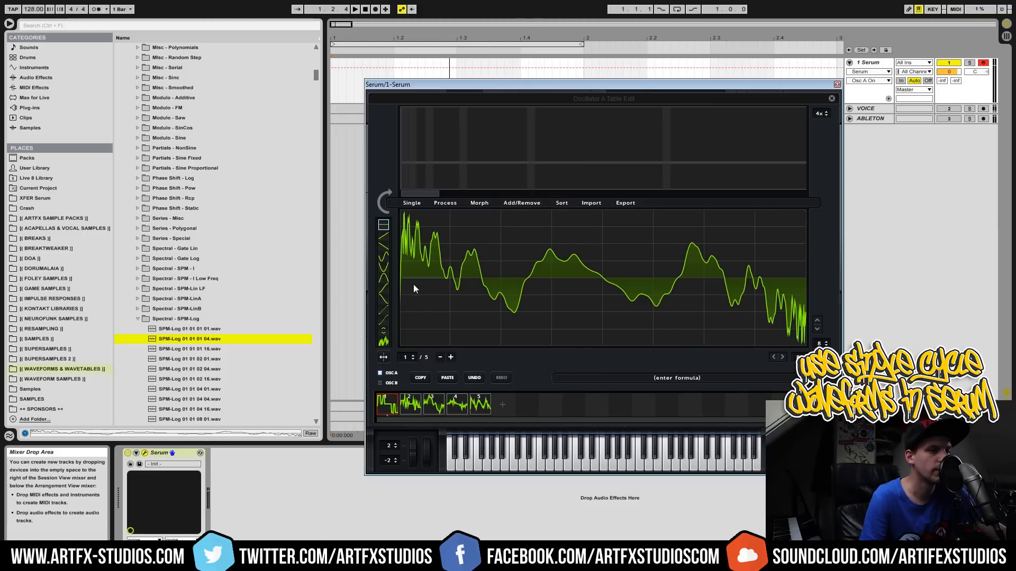
# Apply Morph - Spectral across oscillator A's five wavetable frames.
pyautogui.click(481, 203)
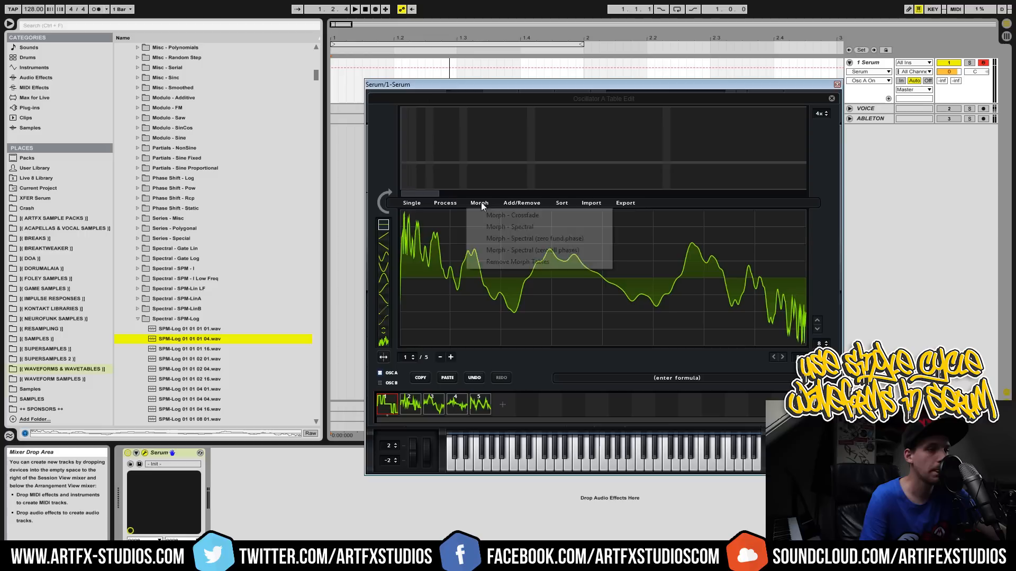
pyautogui.click(512, 228)
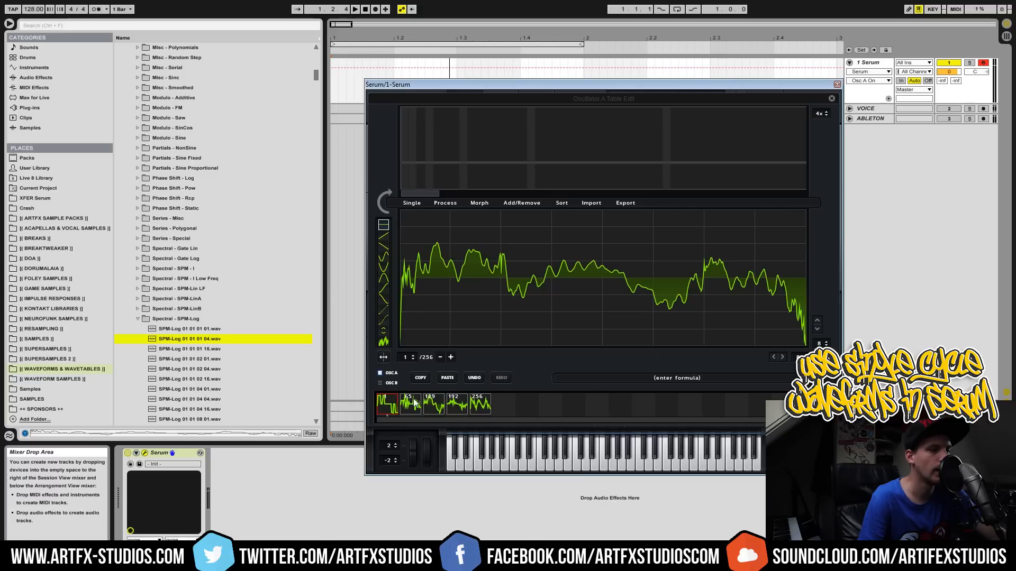
# Undo the spectral morph on oscillator A's wavetable and review its original five frames, ending on the first one.
pyautogui.click(479, 205)
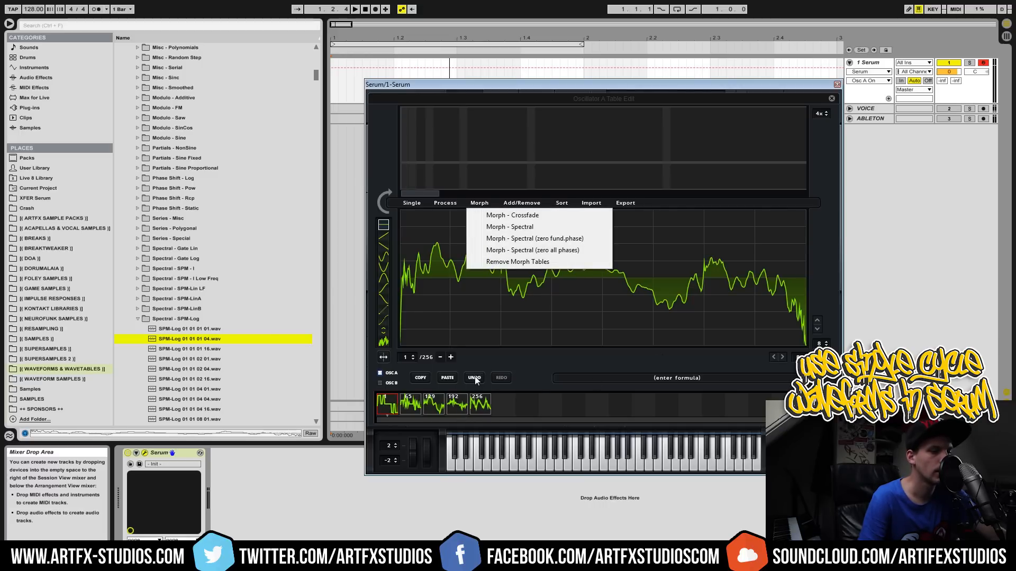
pyautogui.click(475, 378)
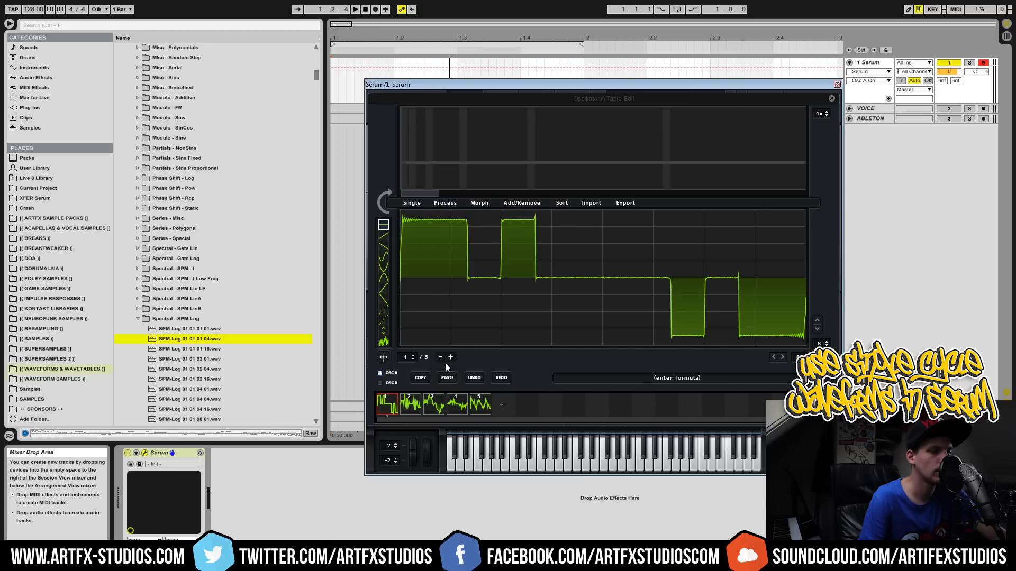
pyautogui.click(411, 408)
pyautogui.click(430, 409)
pyautogui.click(455, 407)
pyautogui.click(475, 405)
pyautogui.click(386, 404)
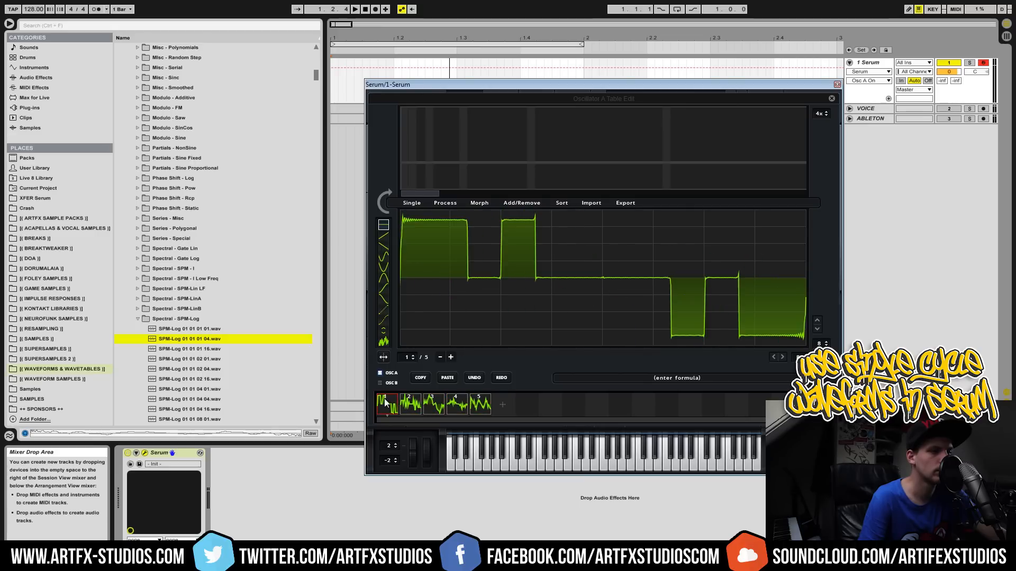
# Apply Morph - Spectral (zero fund.phase) to oscillator A's frames and close the wavetable editor.
pyautogui.click(479, 203)
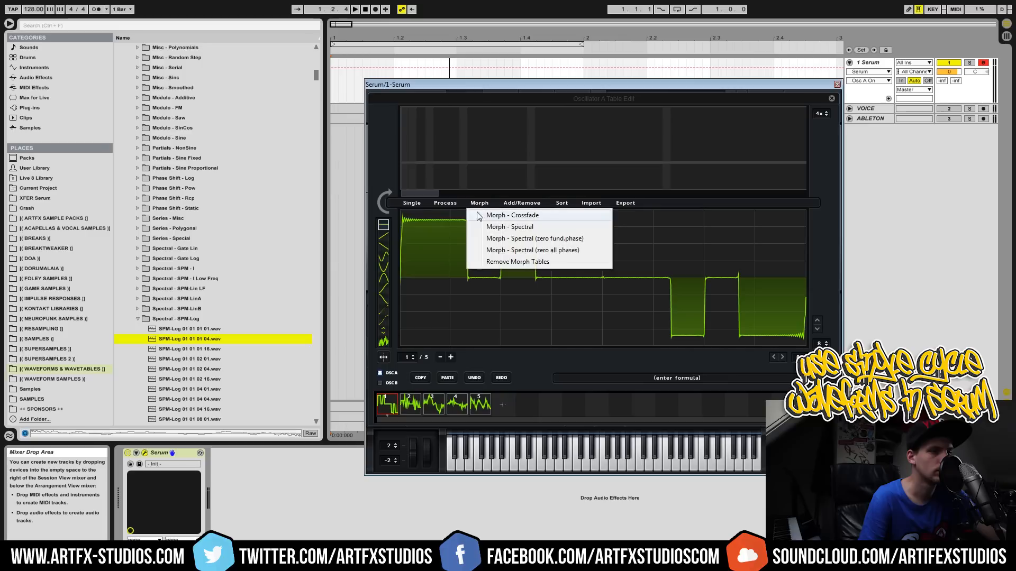
pyautogui.click(494, 239)
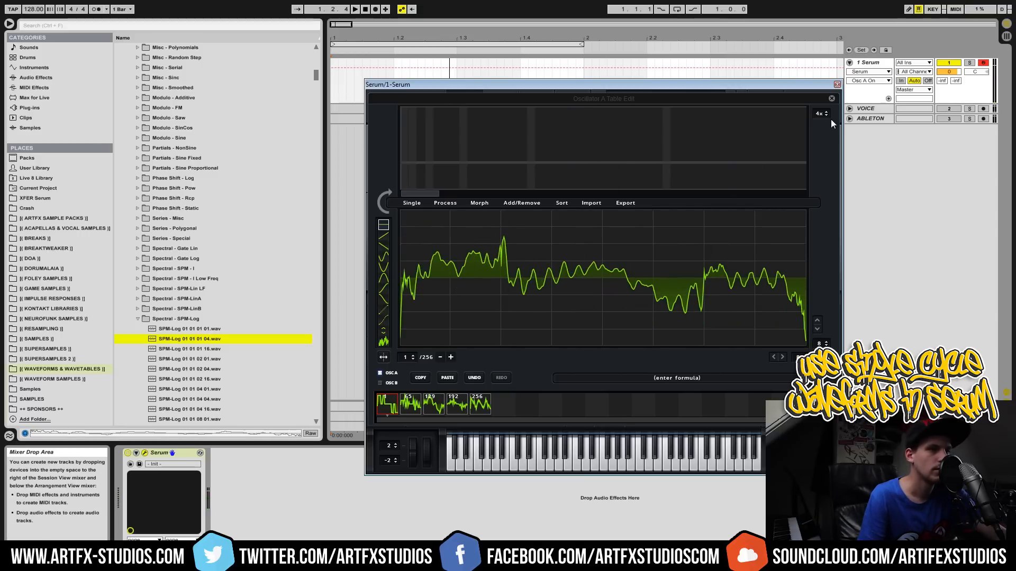
pyautogui.click(832, 99)
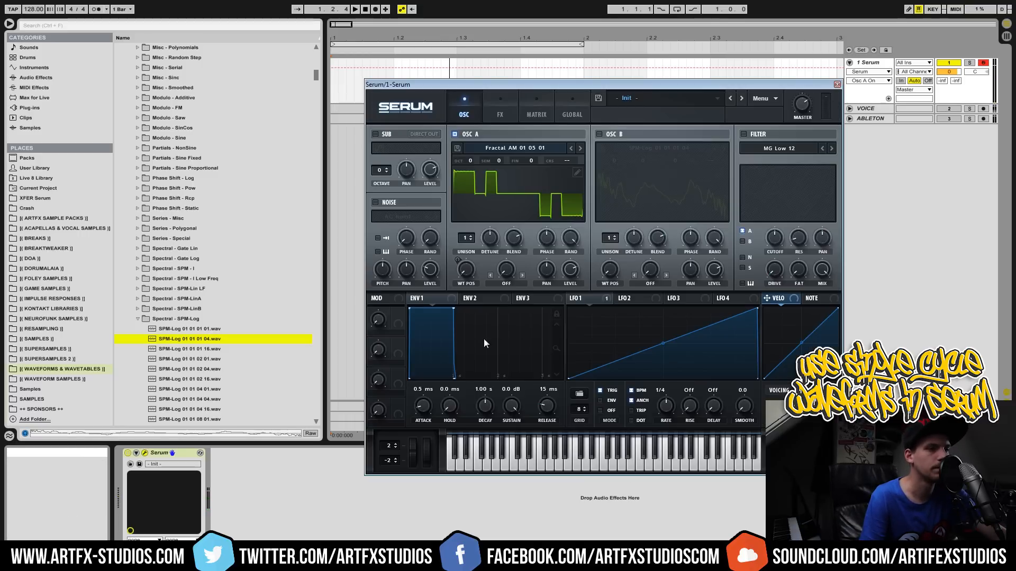
# Set oscillator A's warp mode to Bend +/- and try out its warp amount.
pyautogui.click(506, 284)
pyautogui.click(522, 283)
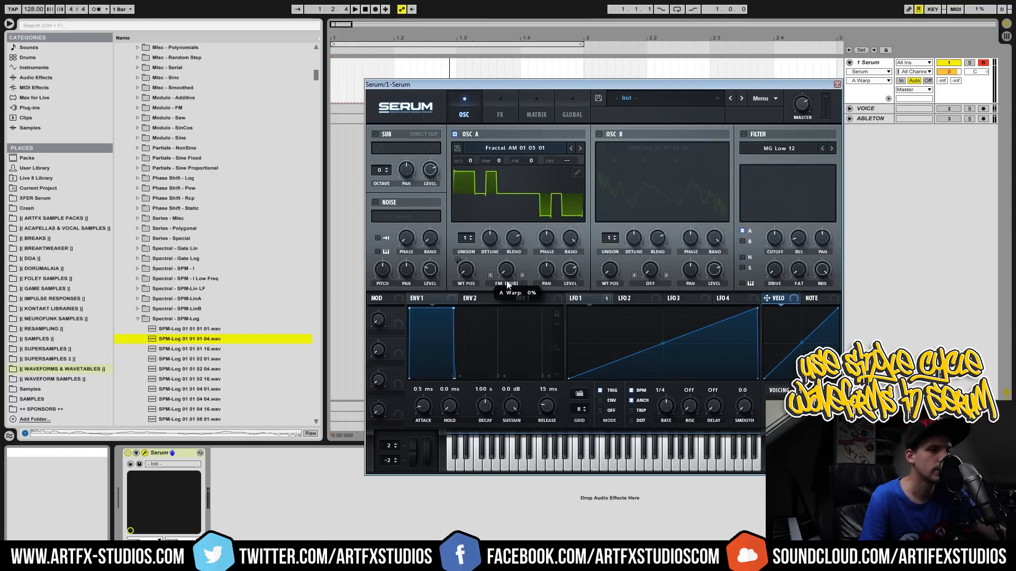
pyautogui.click(508, 286)
pyautogui.click(532, 97)
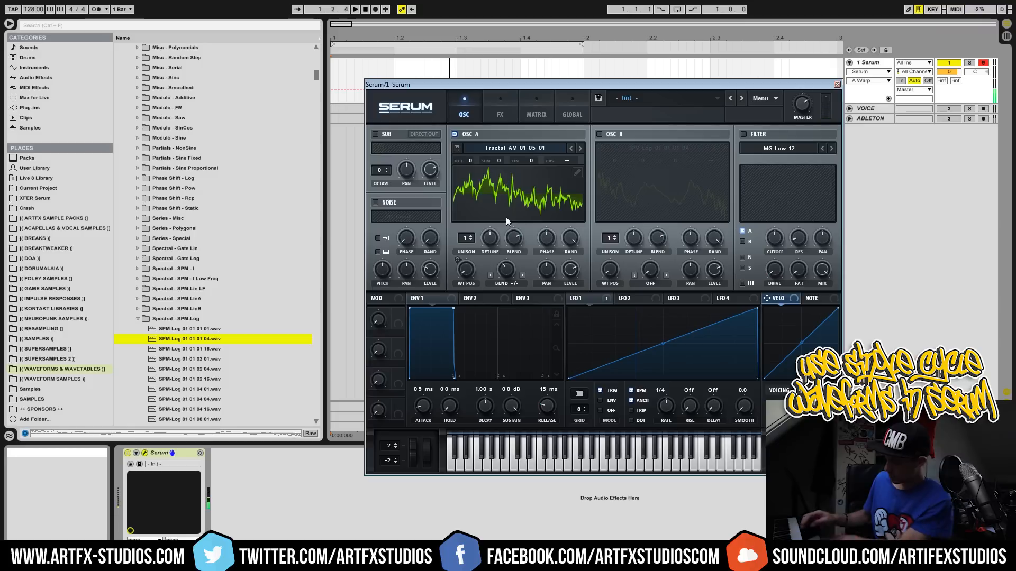
pyautogui.moveTo(506, 271)
pyautogui.mouseDown()
pyautogui.moveTo(506, 214)
pyautogui.moveTo(496, 270)
pyautogui.mouseUp()
# Switch oscillator A's warp mode to Bend + and sweep the warp amount.
pyautogui.click(498, 284)
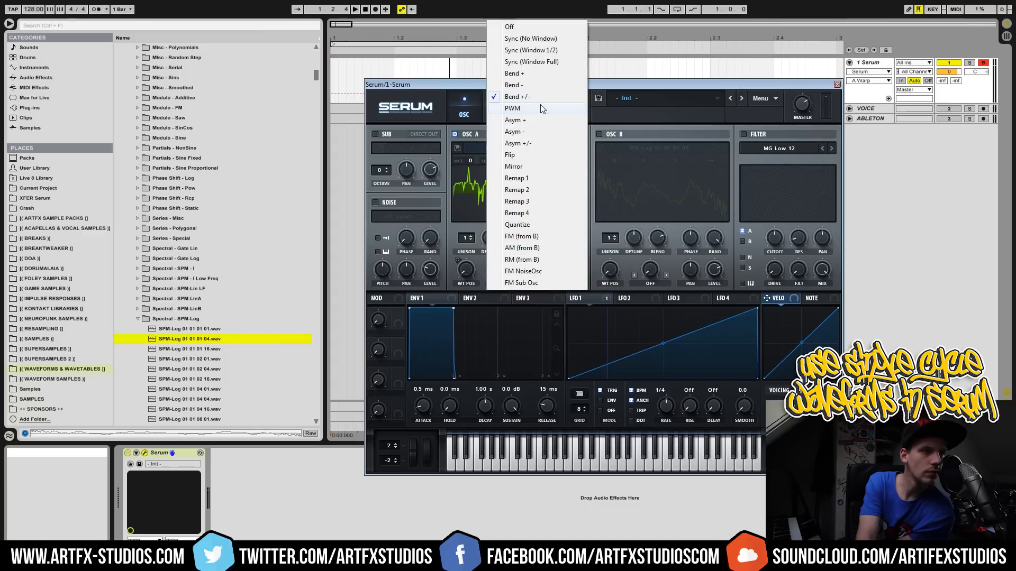
pyautogui.click(539, 77)
pyautogui.moveTo(505, 270); pyautogui.dragTo(474, 170)
pyautogui.moveTo(506, 269)
pyautogui.mouseDown()
pyautogui.moveTo(505, 279)
pyautogui.moveTo(506, 249)
pyautogui.moveTo(467, 231)
pyautogui.moveTo(488, 272)
pyautogui.mouseUp()
# Raise oscillator A's unison to 3 voices and set its warp mode to FM Sub Osc.
pyautogui.moveTo(466, 238); pyautogui.dragTo(576, 219)
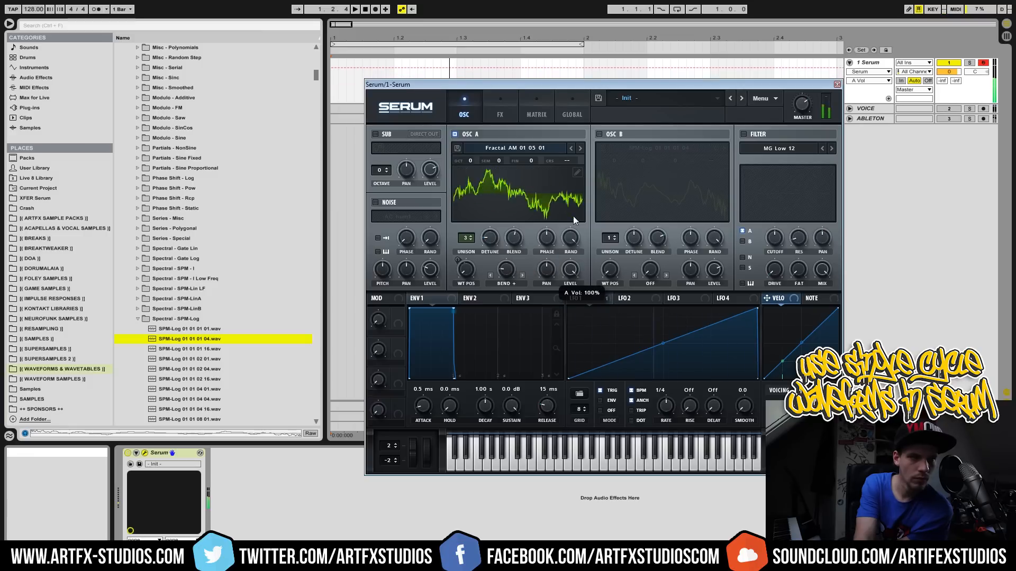
pyautogui.click(389, 134)
pyautogui.click(385, 130)
pyautogui.click(504, 283)
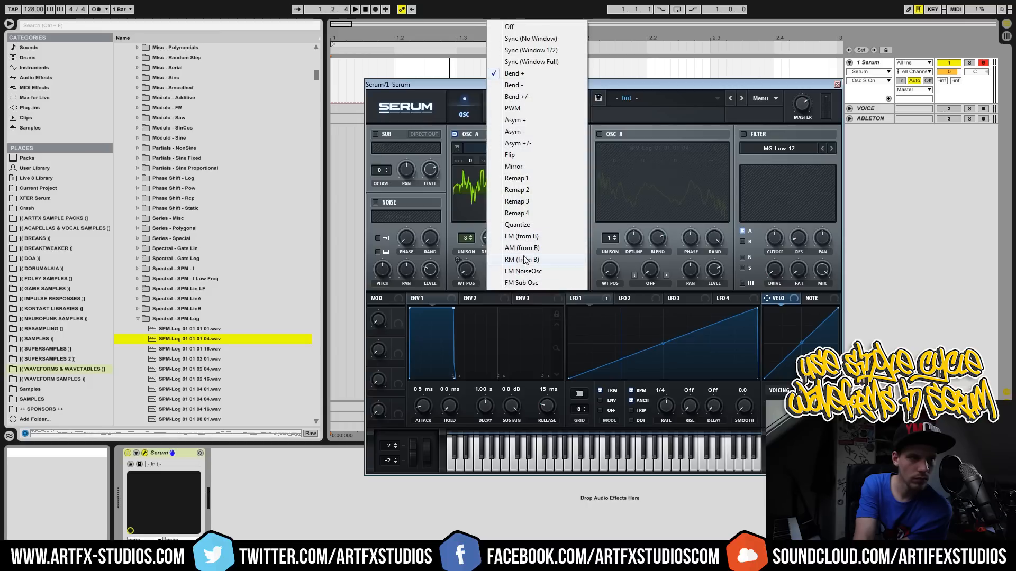
pyautogui.click(524, 284)
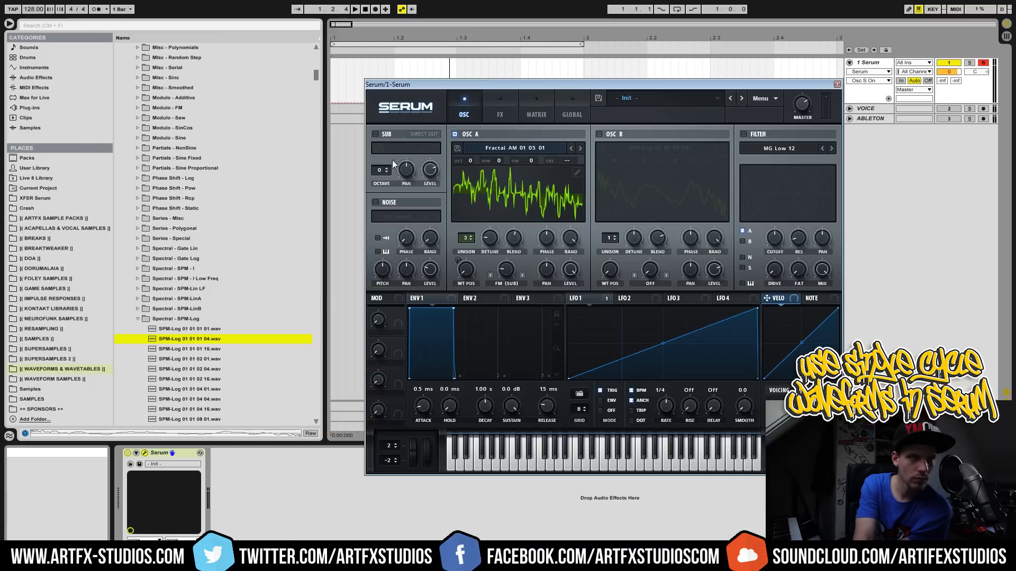
# Turn on the sub oscillator, set its octave to 2, and adjust oscillator A's FM warp amount.
pyautogui.click(375, 134)
pyautogui.moveTo(503, 277); pyautogui.dragTo(500, 272)
pyautogui.moveTo(385, 170); pyautogui.dragTo(385, 161)
pyautogui.moveTo(501, 265)
pyautogui.mouseDown()
pyautogui.moveTo(500, 249)
pyautogui.moveTo(493, 262)
pyautogui.mouseUp()
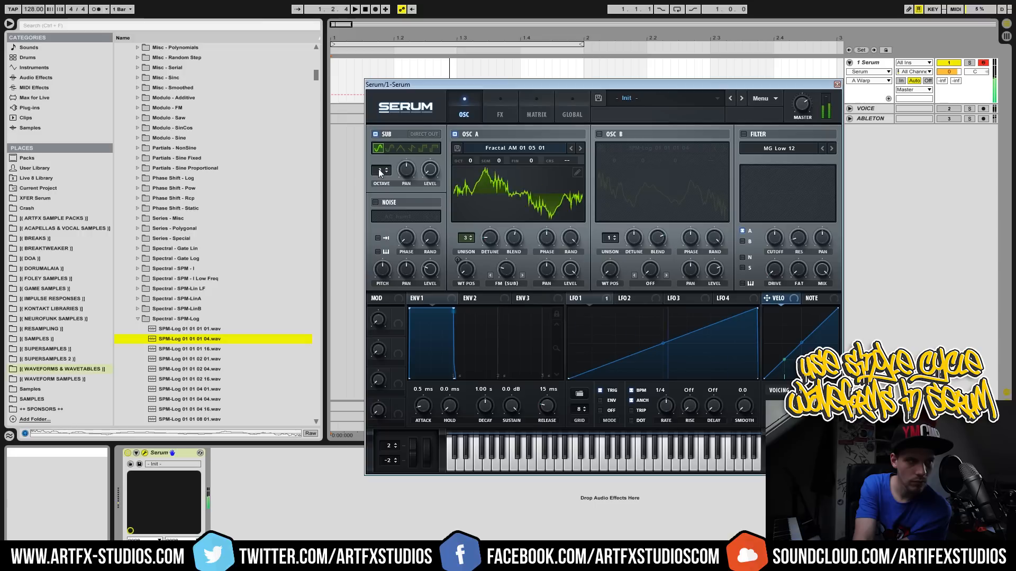
pyautogui.moveTo(381, 172); pyautogui.dragTo(410, 205)
pyautogui.moveTo(505, 267)
pyautogui.mouseDown()
pyautogui.moveTo(503, 258)
pyautogui.moveTo(502, 273)
pyautogui.mouseUp()
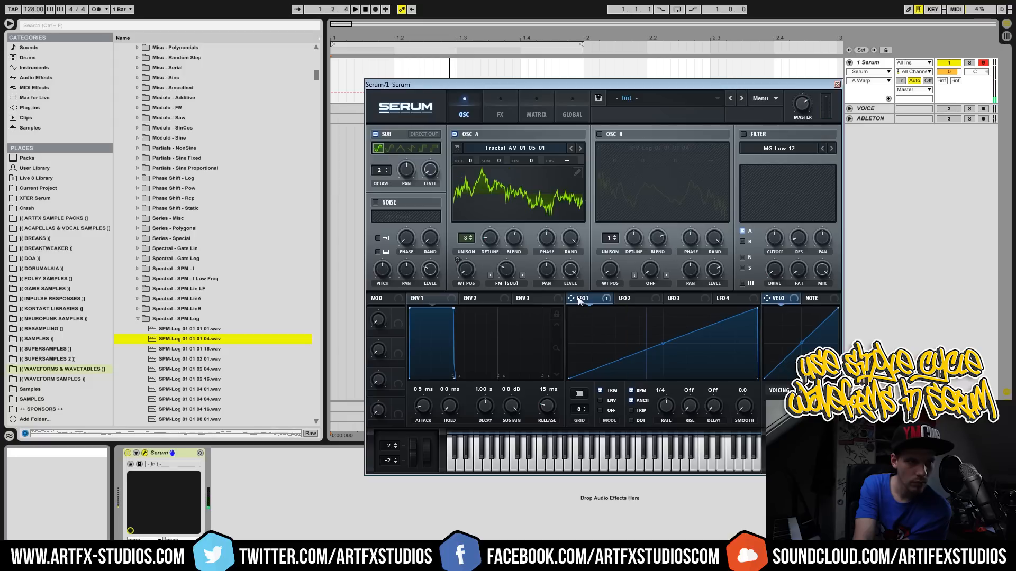
# Assign LFO 1 to oscillator A's warp amount and sweep its WT Pos up to 256.
pyautogui.moveTo(507, 271); pyautogui.dragTo(506, 271)
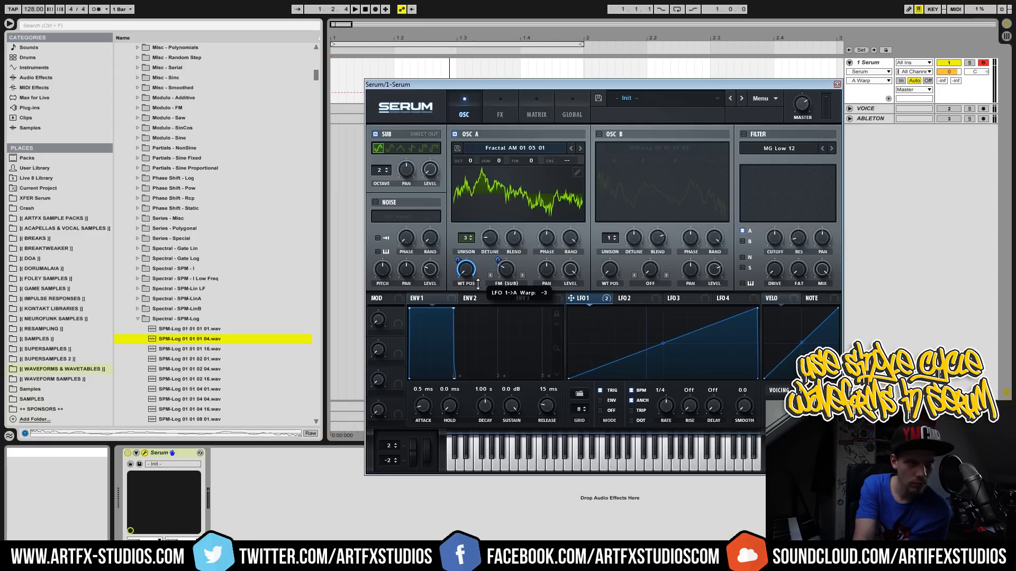
pyautogui.moveTo(483, 280); pyautogui.dragTo(474, 222)
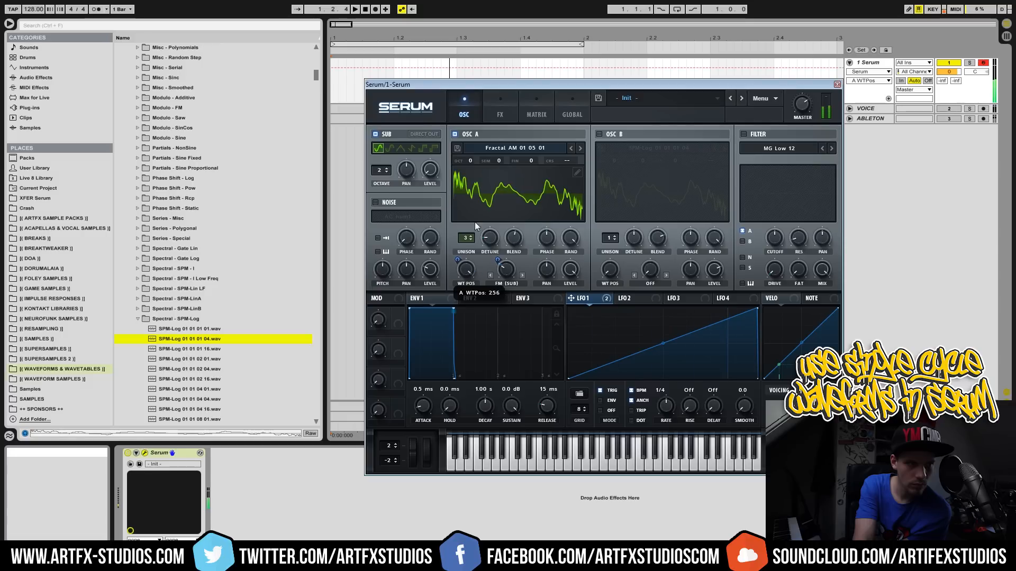
# Set oscillator A's WT Pos to 1 with a reduced LFO 1 depth, and adjust its random phase.
pyautogui.moveTo(468, 269); pyautogui.dragTo(465, 325)
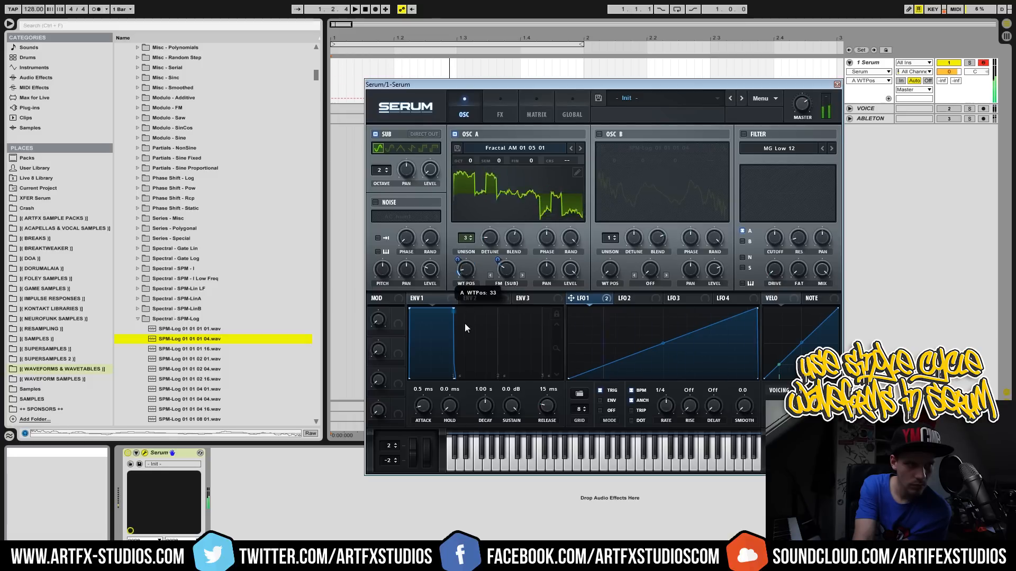
pyautogui.moveTo(457, 260); pyautogui.dragTo(466, 139)
pyautogui.moveTo(465, 271); pyautogui.dragTo(456, 307)
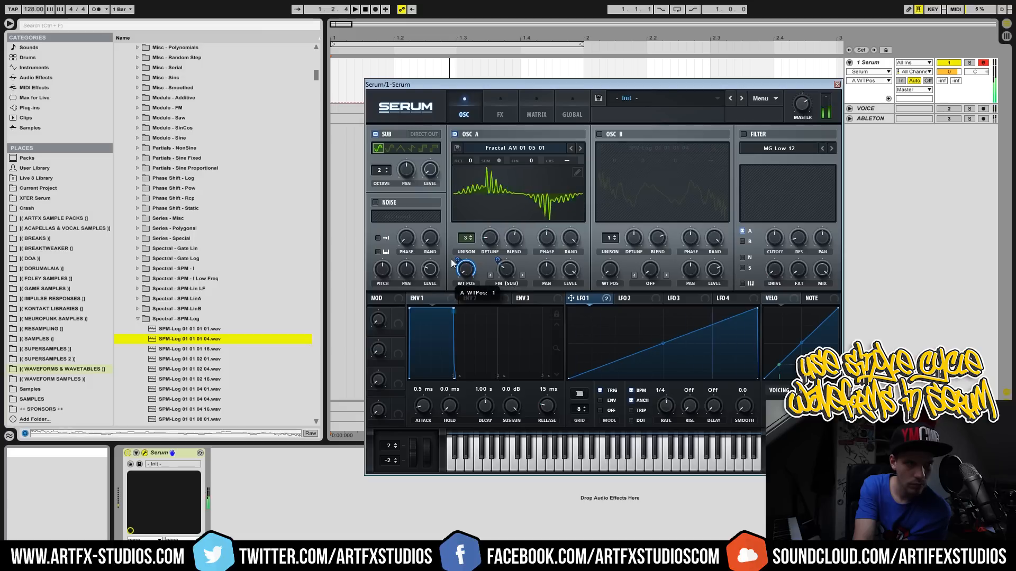
pyautogui.moveTo(457, 260); pyautogui.dragTo(510, 263)
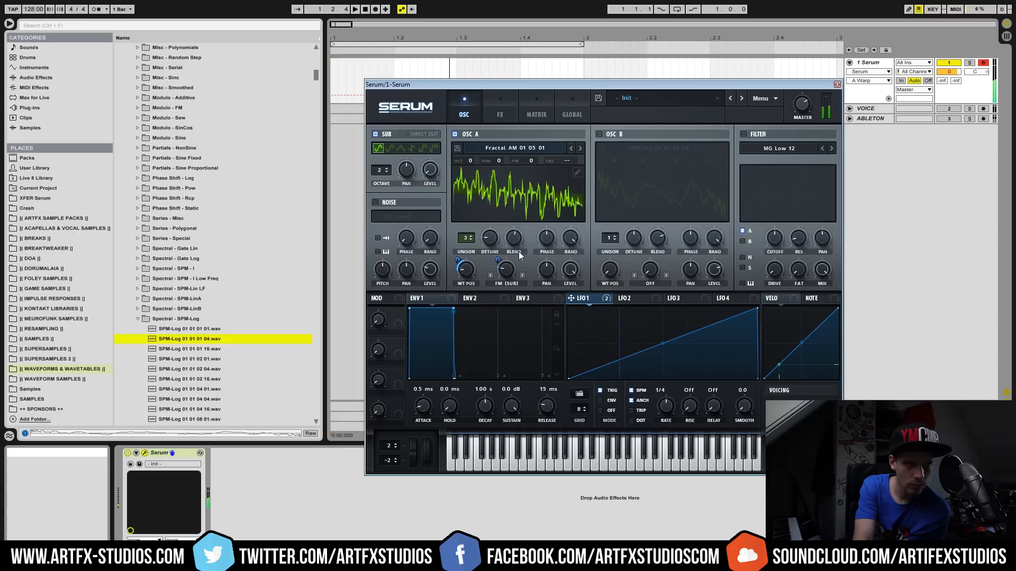
pyautogui.click(573, 239)
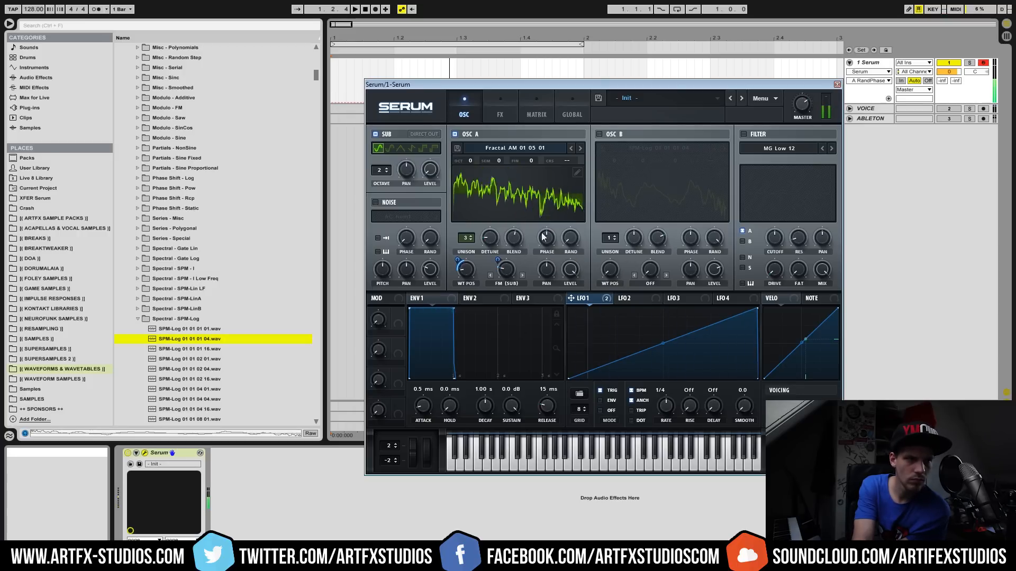
# Enable the Distortion effect in Diode 2 mode and lower its drive.
pyautogui.click(500, 106)
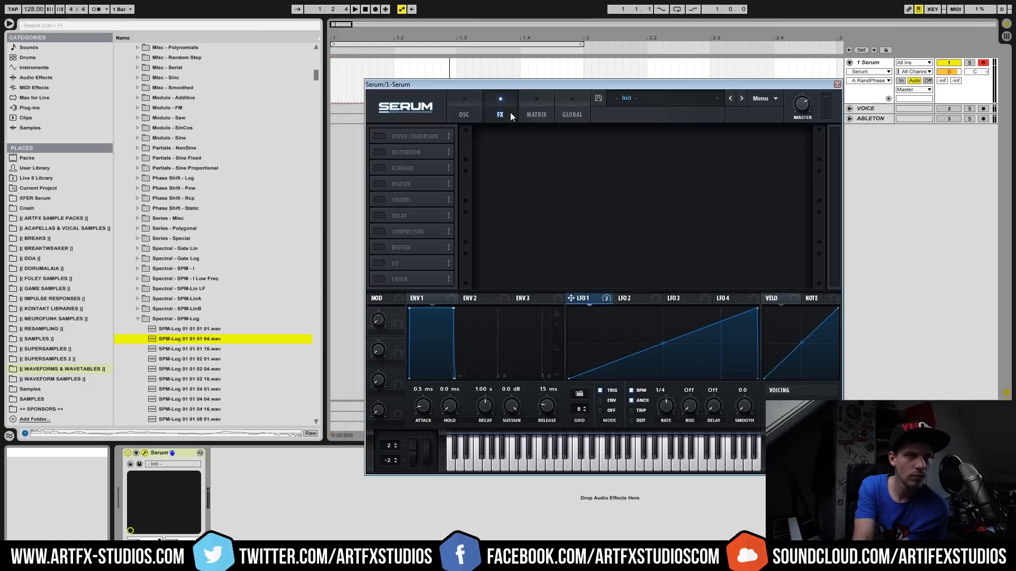
pyautogui.click(384, 149)
pyautogui.click(542, 146)
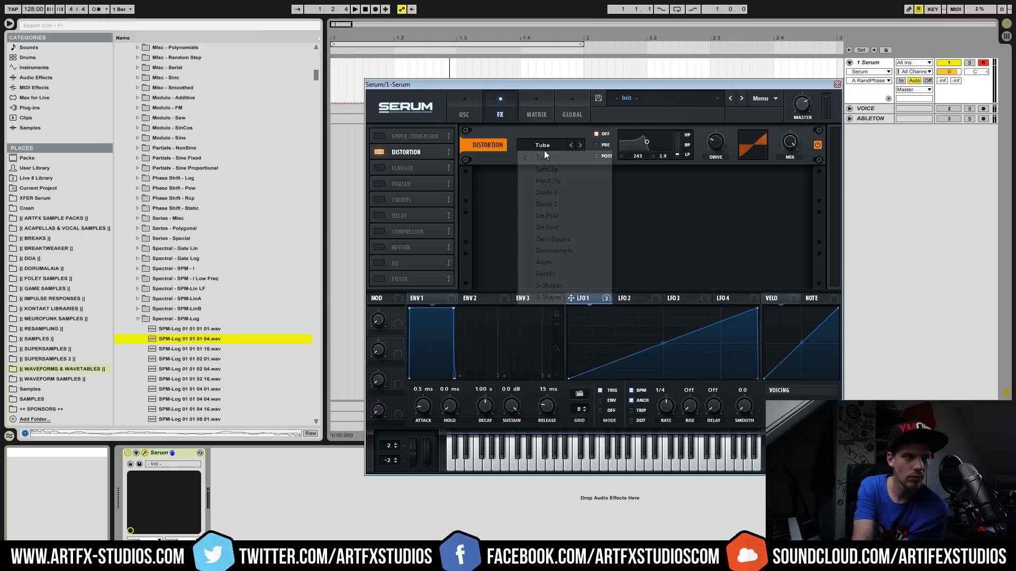
pyautogui.click(563, 204)
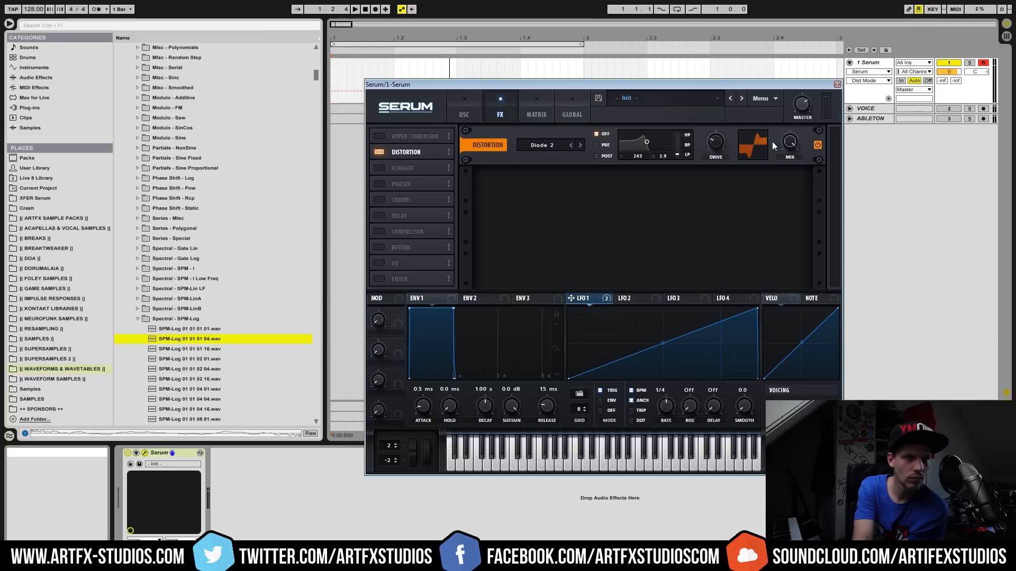
pyautogui.moveTo(774, 205); pyautogui.dragTo(773, 214)
pyautogui.moveTo(716, 142); pyautogui.dragTo(720, 167)
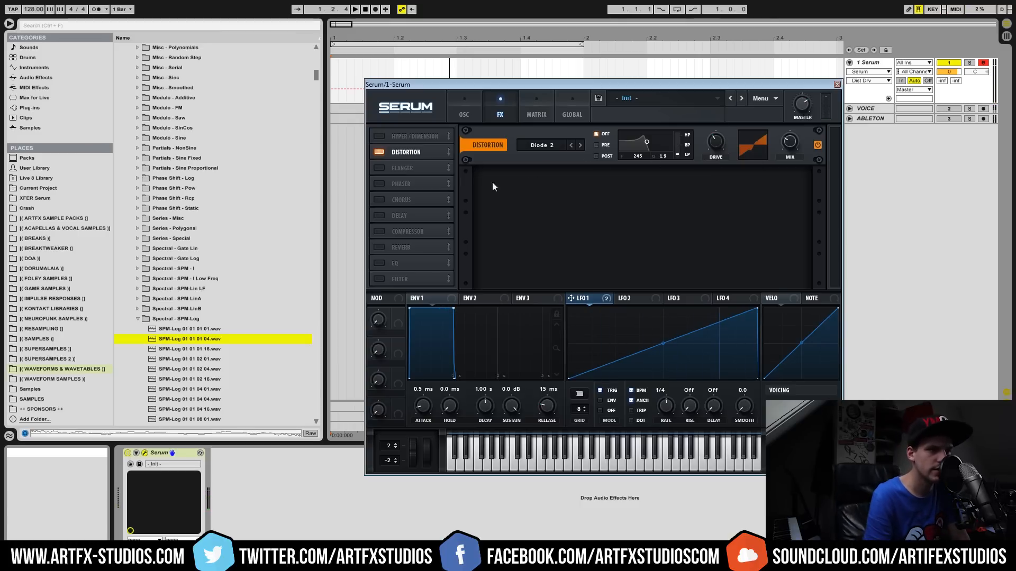
# Return to the oscillators, show oscillator A's wavetable in 3D, and reopen its editor at frame 1.
pyautogui.click(466, 111)
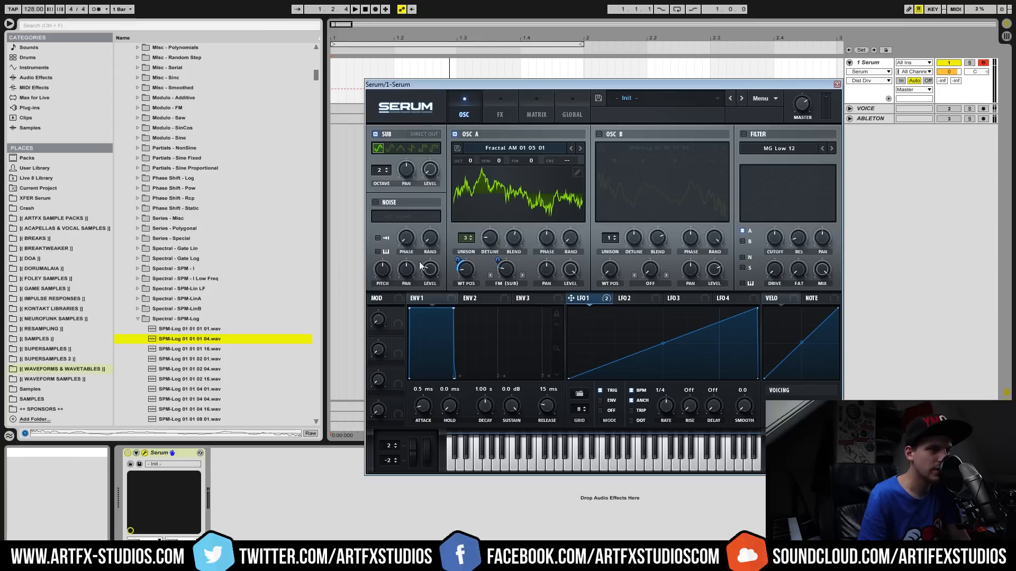
pyautogui.click(549, 195)
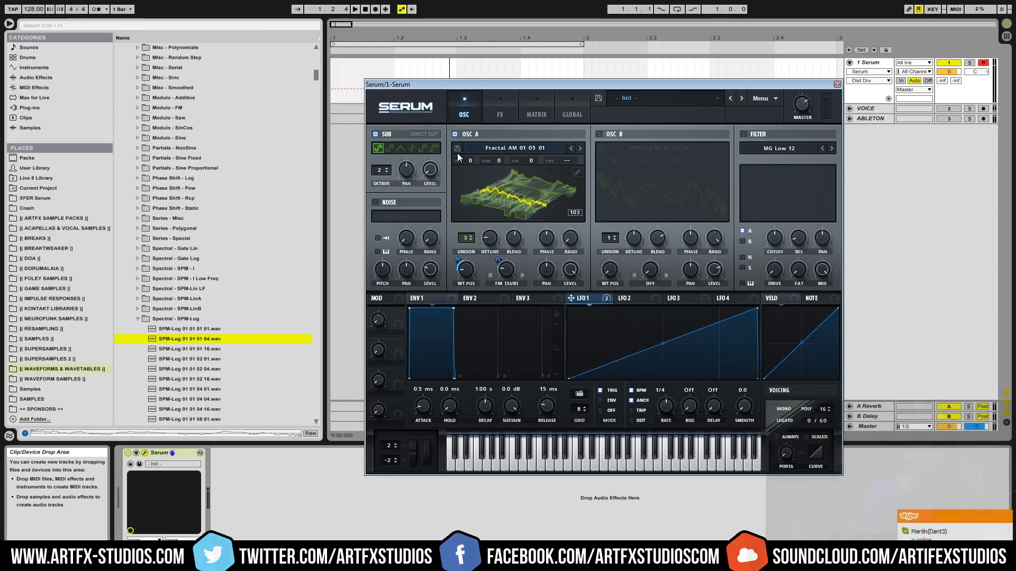
pyautogui.click(578, 173)
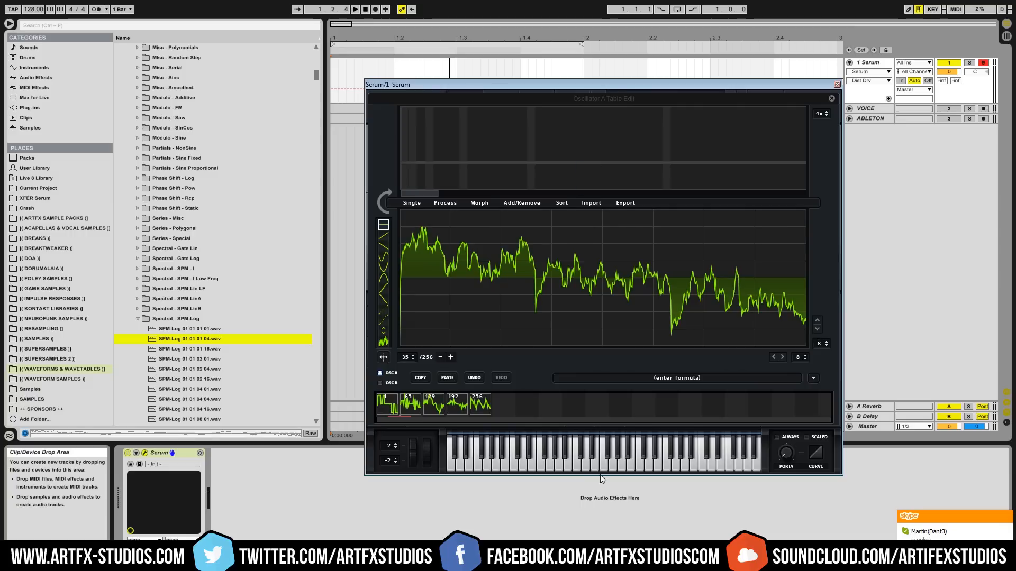
pyautogui.click(386, 404)
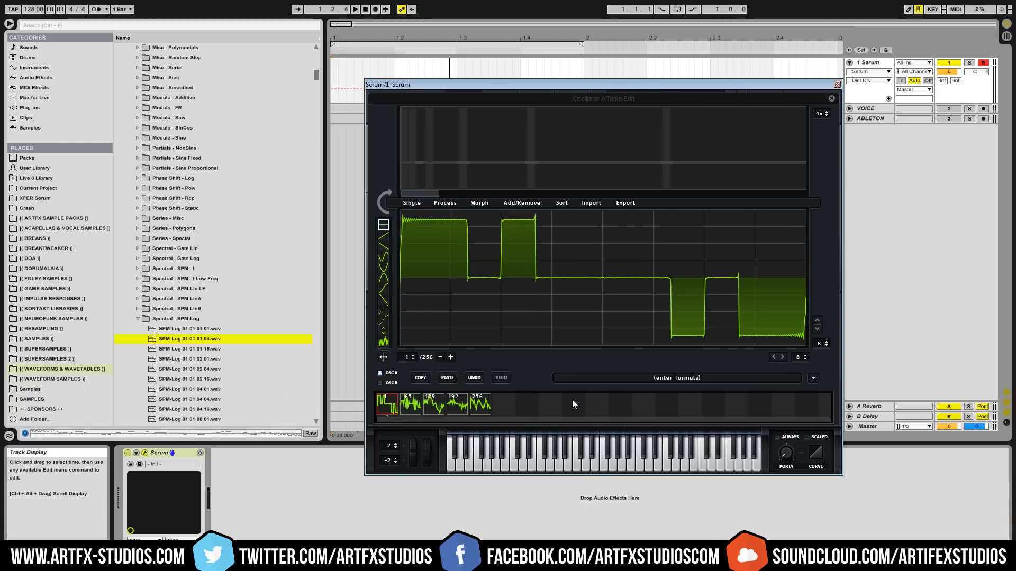
# Apply the preset formula z=((q%2)==1)?in:0 to all frames of oscillator A's wavetable and close the editor.
pyautogui.click(813, 378)
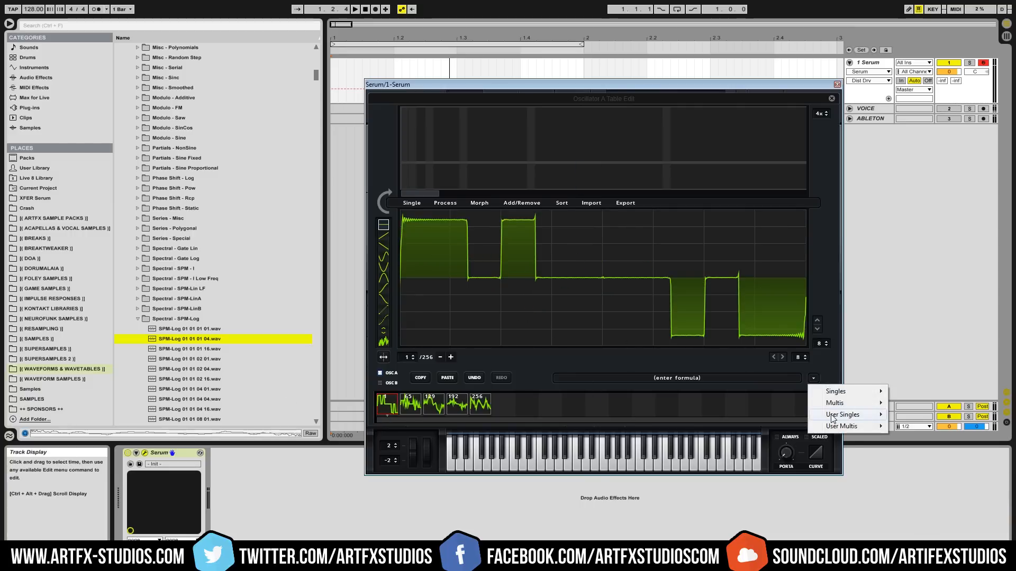
pyautogui.moveTo(835, 421)
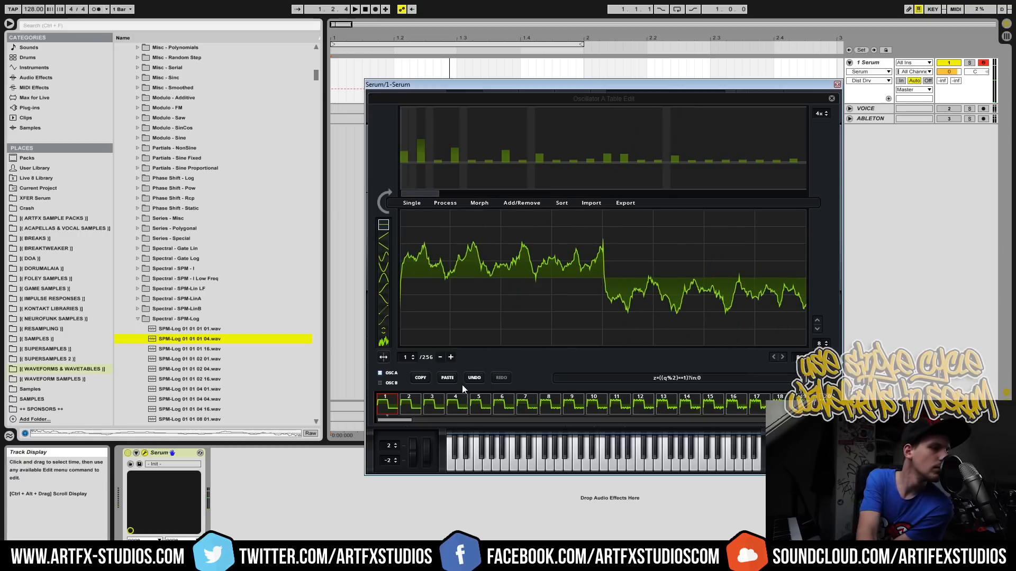
pyautogui.click(474, 378)
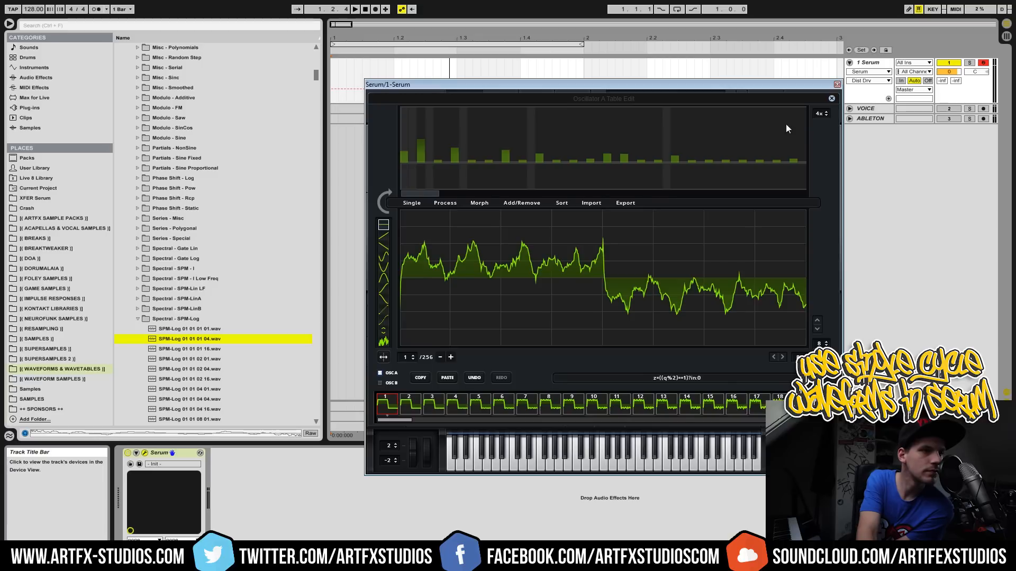
pyautogui.click(832, 98)
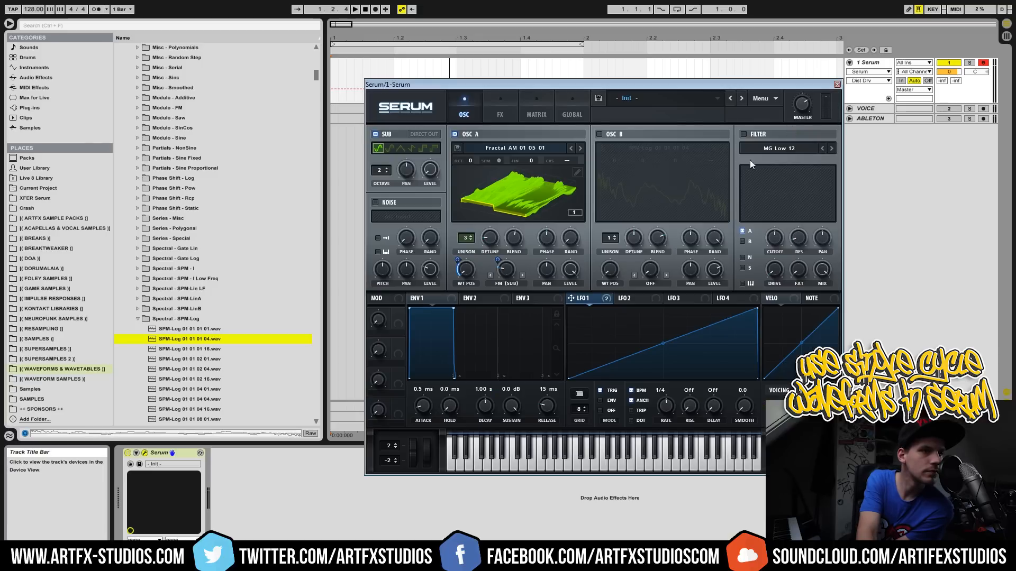
# Show oscillator A's waveform in 2D, then set its warp amount to about 17% and its phase to about 208.
pyautogui.click(526, 202)
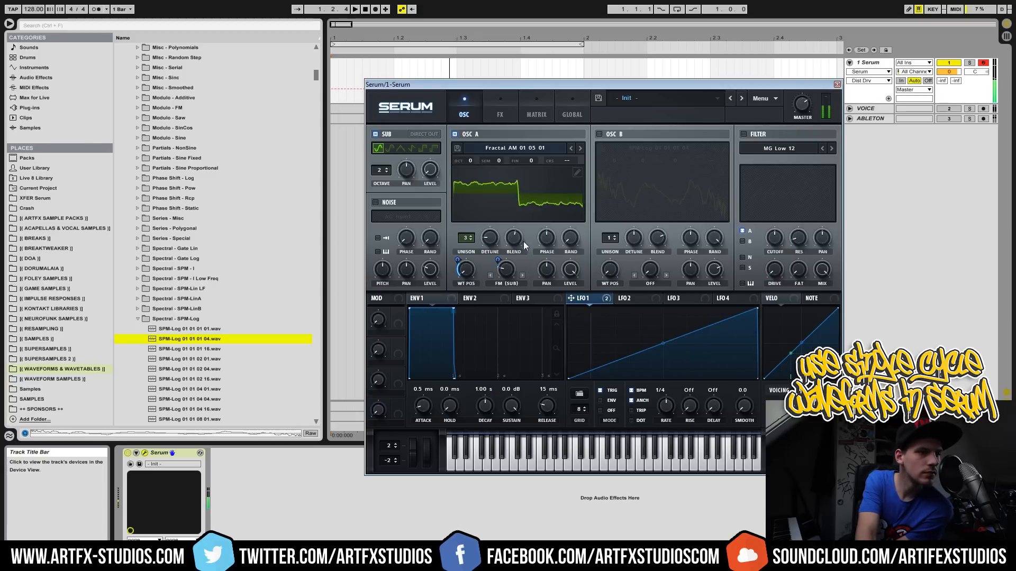
pyautogui.moveTo(506, 267); pyautogui.dragTo(502, 298)
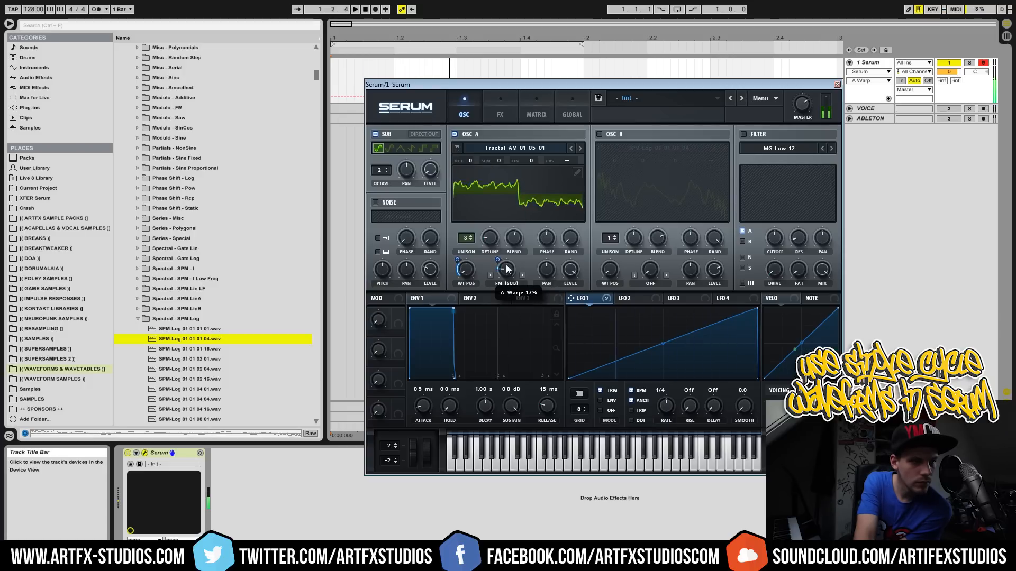
pyautogui.moveTo(545, 261); pyautogui.dragTo(547, 228)
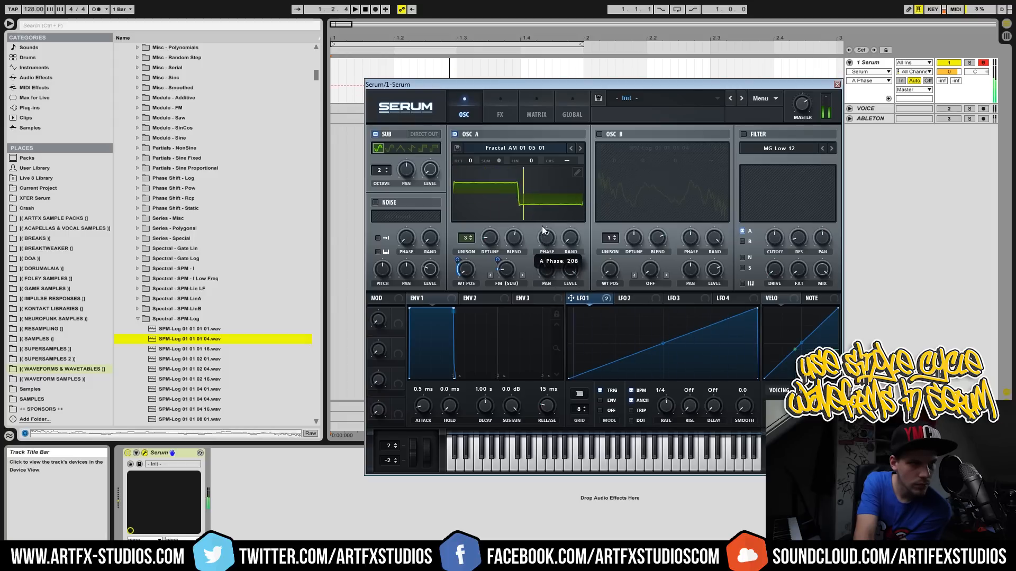
# Assign LFO 1 to oscillator A's phase, then reopen its wavetable editor and raise several harmonic bins in frame 1.
pyautogui.moveTo(570, 298); pyautogui.dragTo(541, 230)
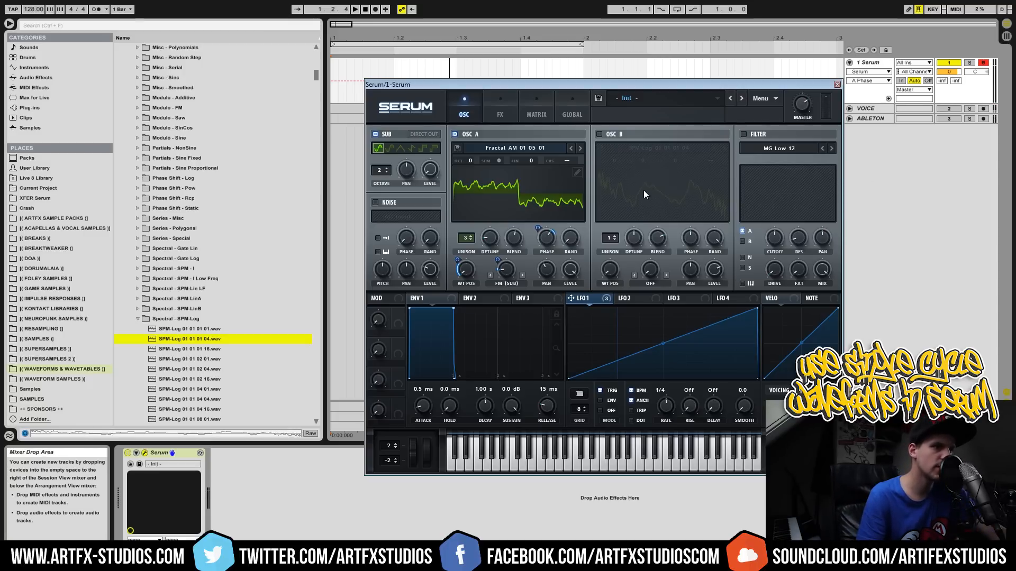
pyautogui.click(576, 172)
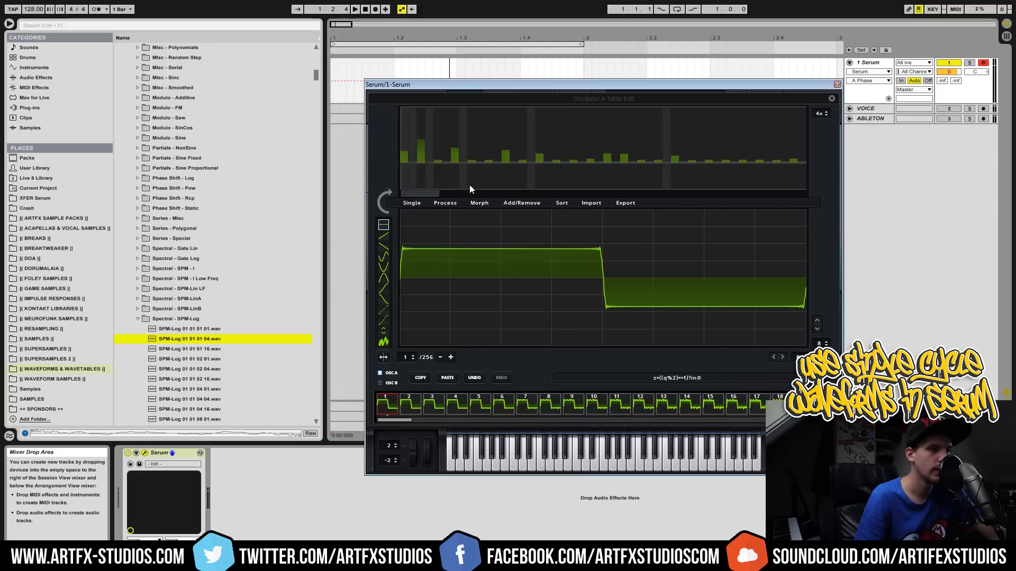
pyautogui.moveTo(427, 136); pyautogui.dragTo(427, 115)
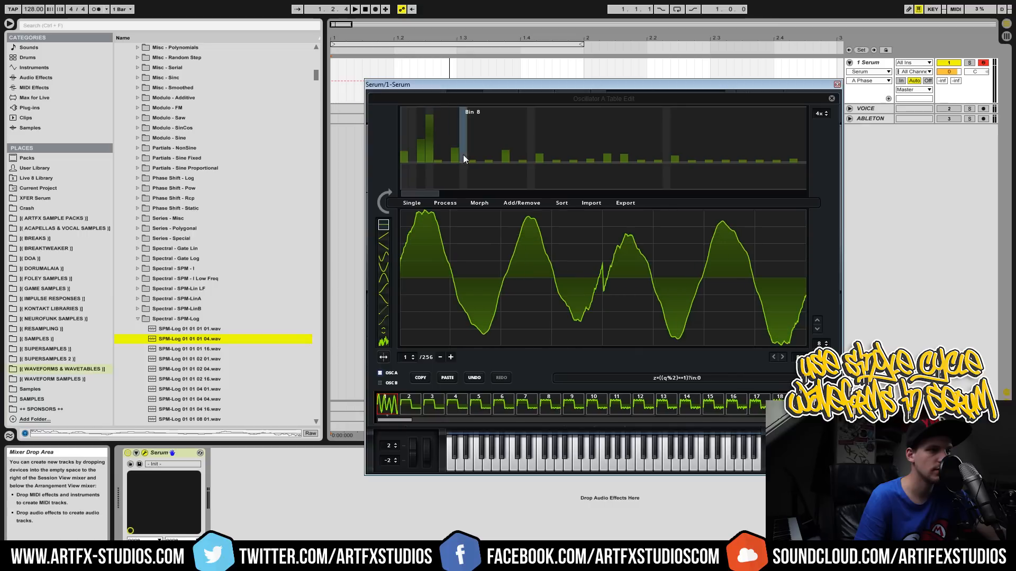
pyautogui.moveTo(468, 147)
pyautogui.mouseDown()
pyautogui.moveTo(582, 125)
pyautogui.moveTo(640, 145)
pyautogui.mouseUp()
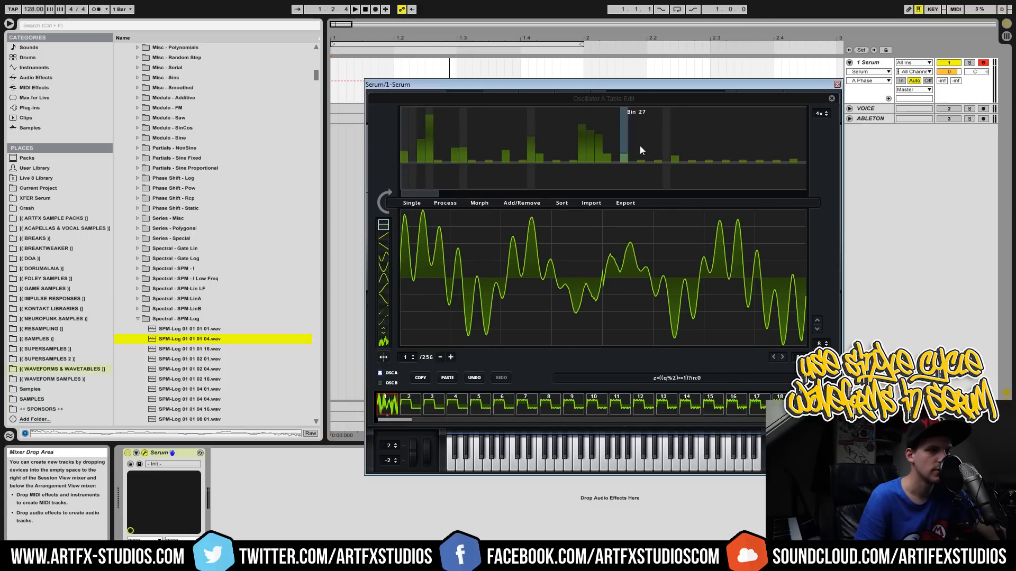
# Redraw the harmonic bin levels of frame 4 and frame 17 in oscillator A's wavetable.
pyautogui.click(456, 403)
pyautogui.moveTo(500, 125)
pyautogui.mouseDown()
pyautogui.moveTo(733, 157)
pyautogui.moveTo(647, 150)
pyautogui.mouseUp()
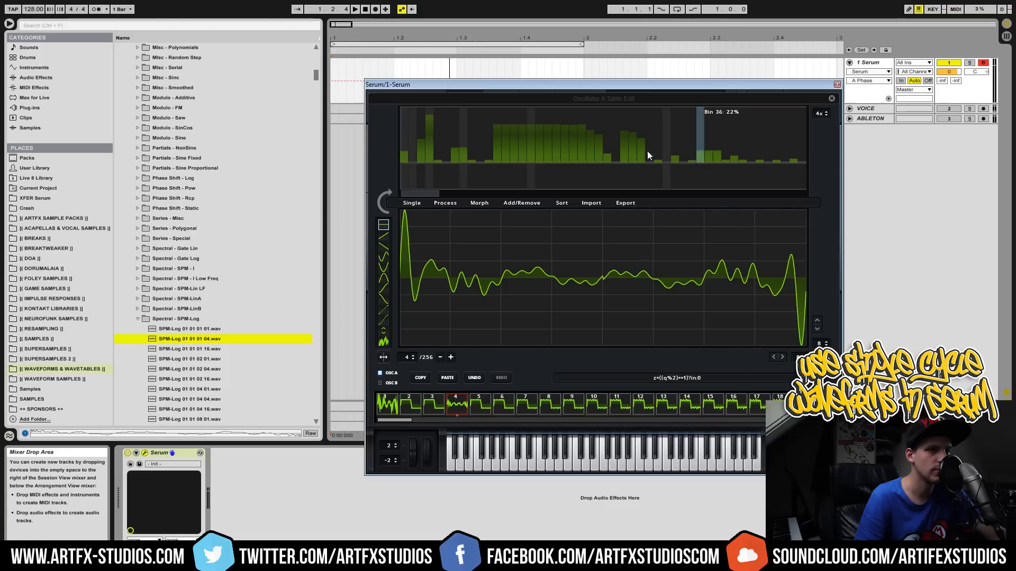
pyautogui.click(753, 404)
pyautogui.moveTo(565, 139)
pyautogui.mouseDown()
pyautogui.moveTo(442, 144)
pyautogui.moveTo(586, 297)
pyautogui.mouseUp()
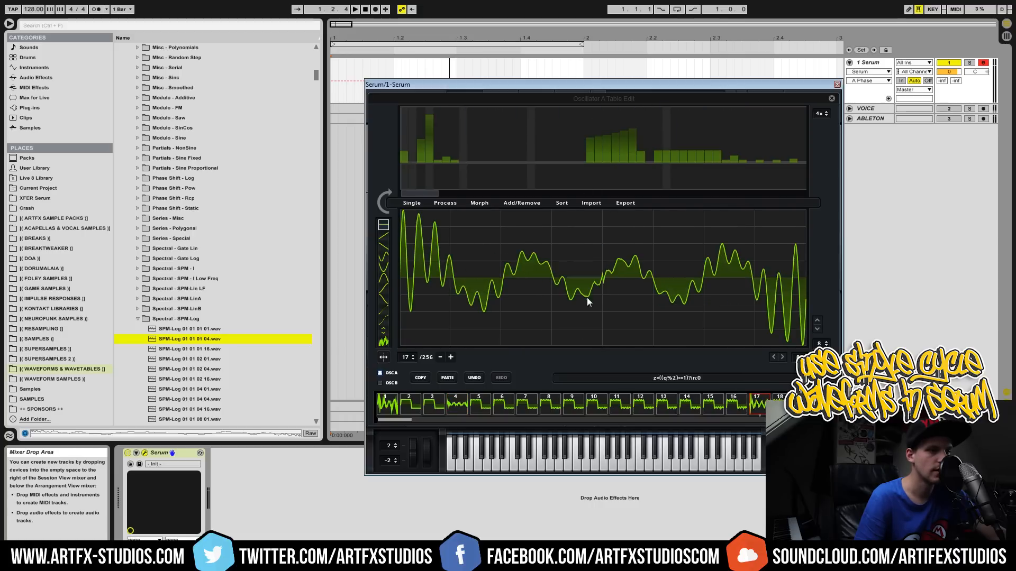
# Remove frame 3 from the wavetable, then remove frames 4 through 15 as a multiselection.
pyautogui.click(433, 405)
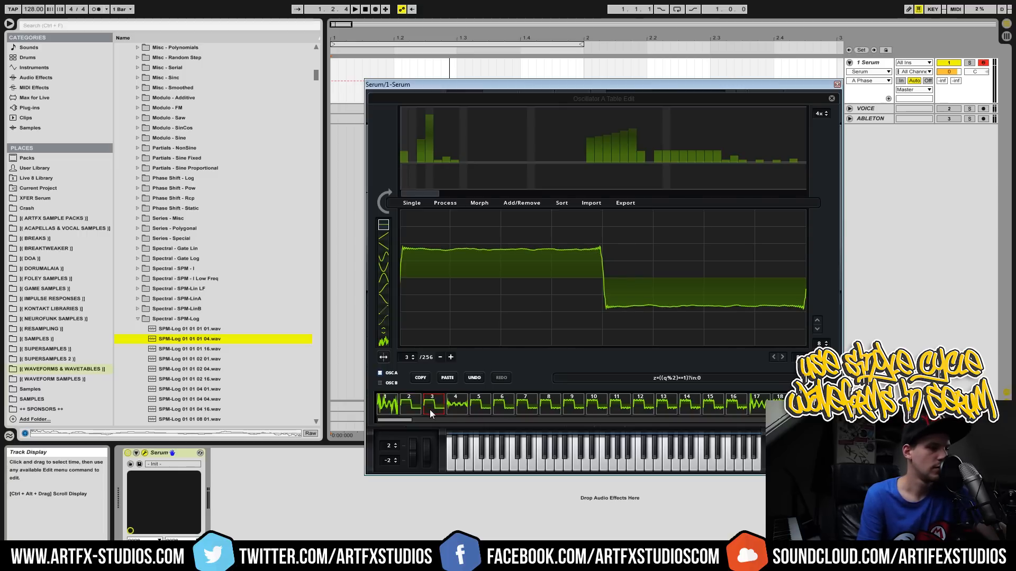
pyautogui.click(538, 203)
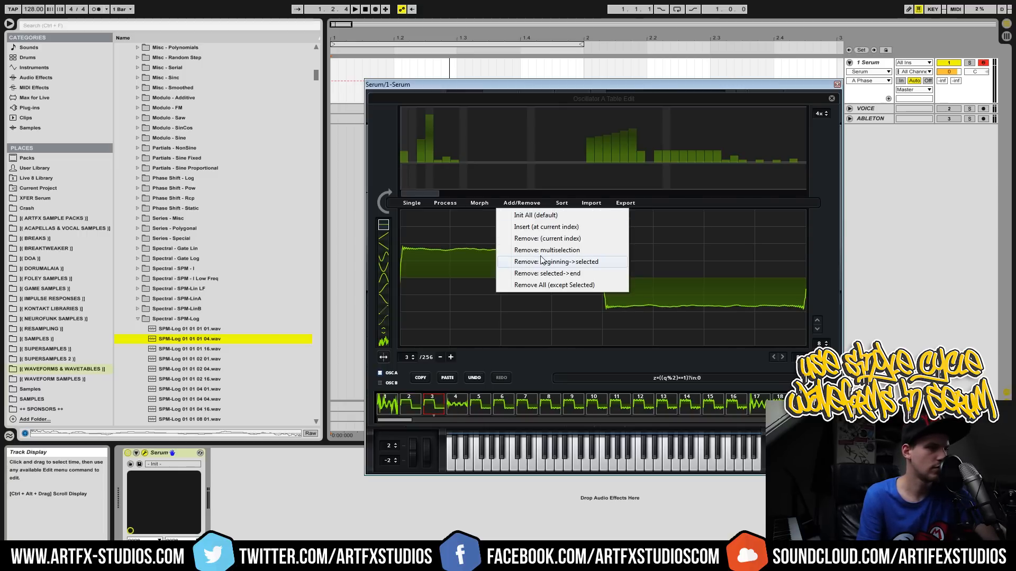
pyautogui.click(538, 204)
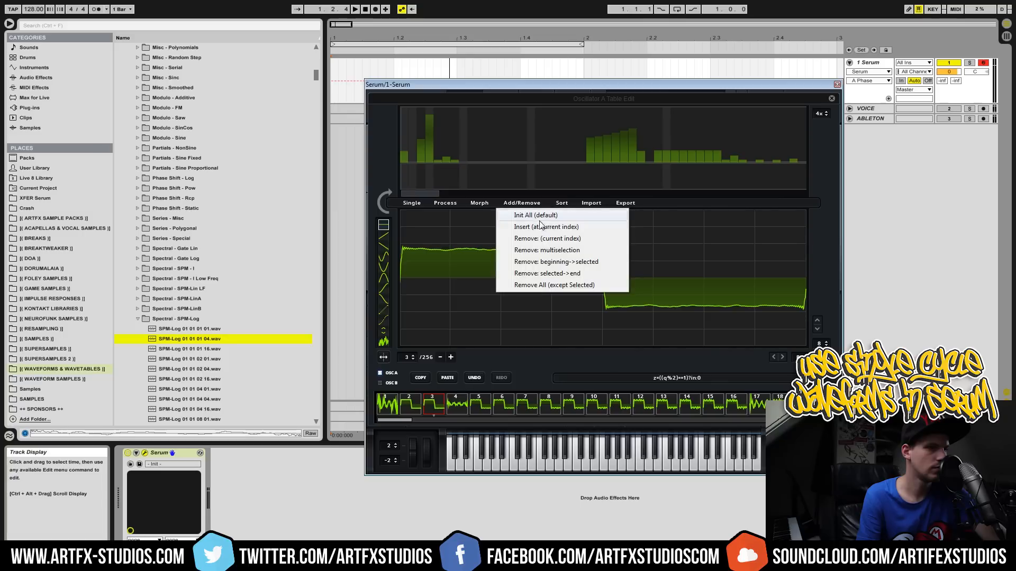
pyautogui.click(531, 240)
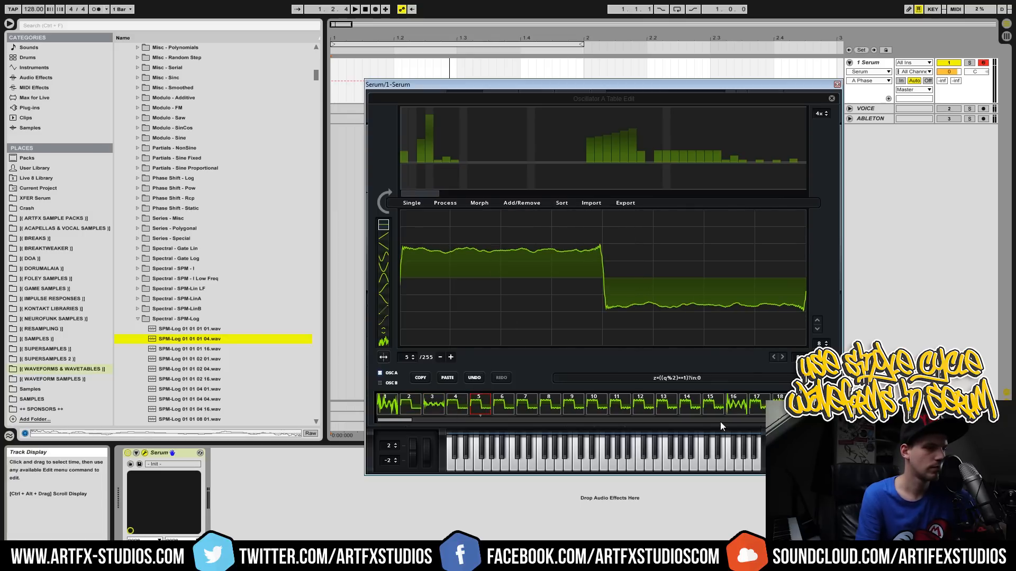
pyautogui.click(534, 206)
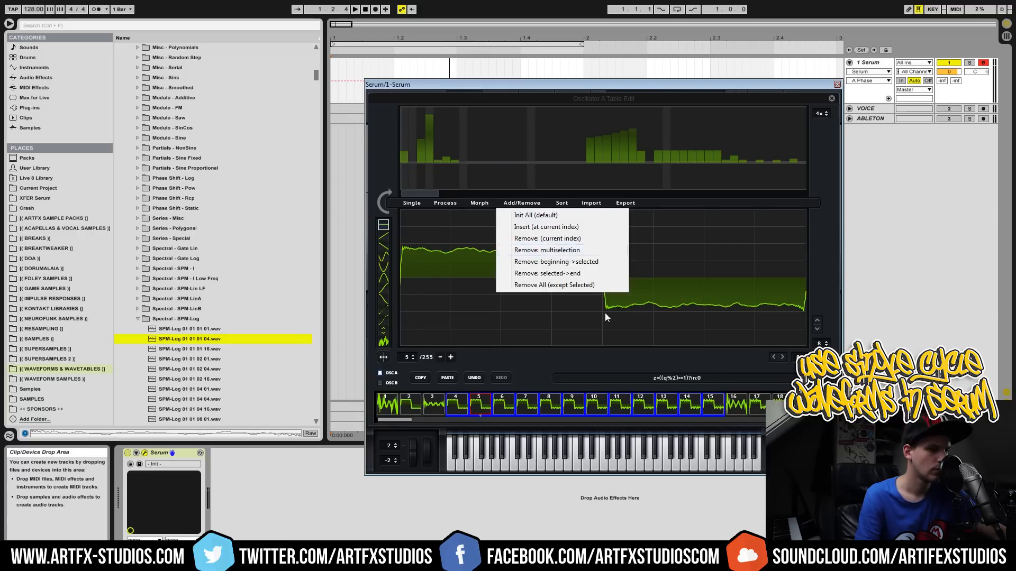
pyautogui.click(547, 249)
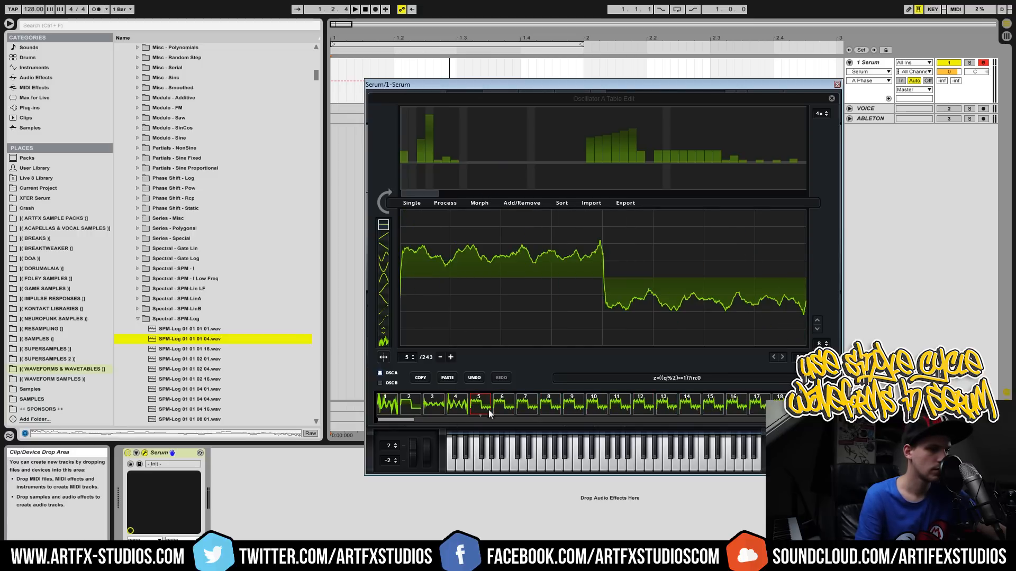
# Remove every frame from 5 to the end and morph the remaining four frames with Morph - Spectral (zero fund.phase).
pyautogui.moveTo(410, 420); pyautogui.dragTo(822, 421)
pyautogui.keyDown('shift'); pyautogui.click(818, 406); pyautogui.keyUp('shift')
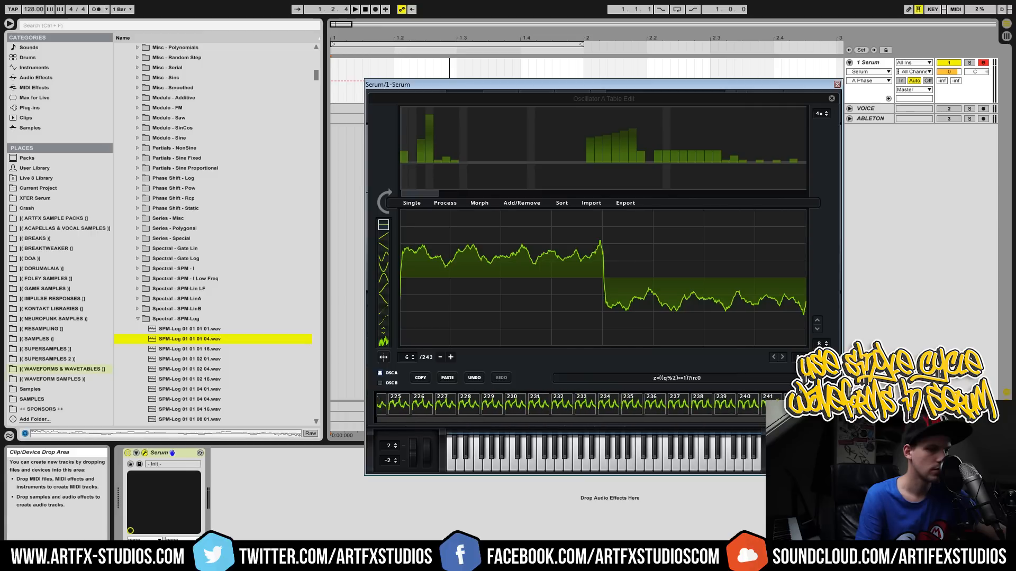
pyautogui.click(511, 203)
pyautogui.click(552, 251)
pyautogui.click(478, 204)
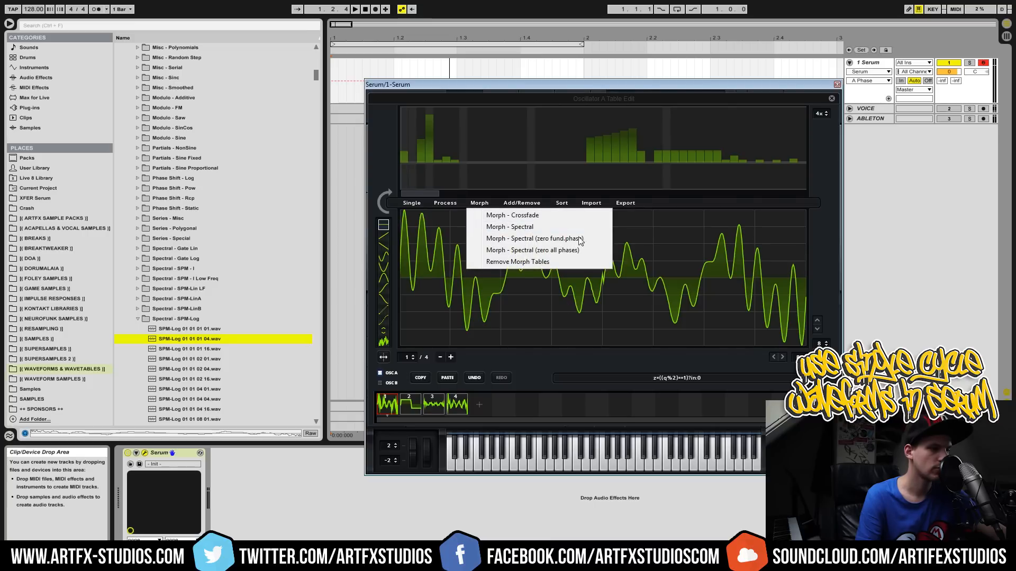
pyautogui.click(580, 239)
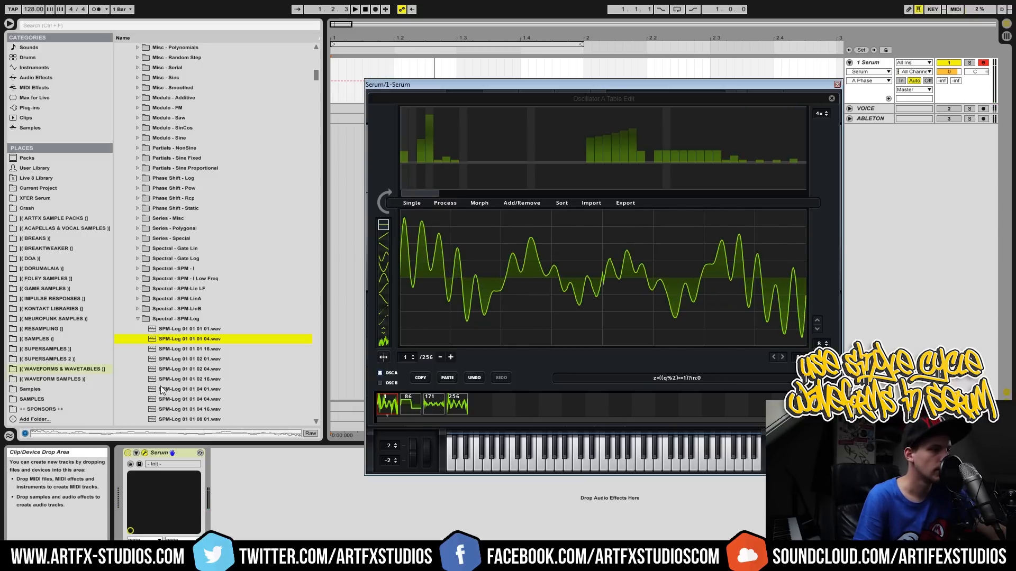
# Hide the Serum window and browse the waveform library's Galbanum and Vintage Synths folders, including the Access Virus subfolder.
pyautogui.click(194, 378)
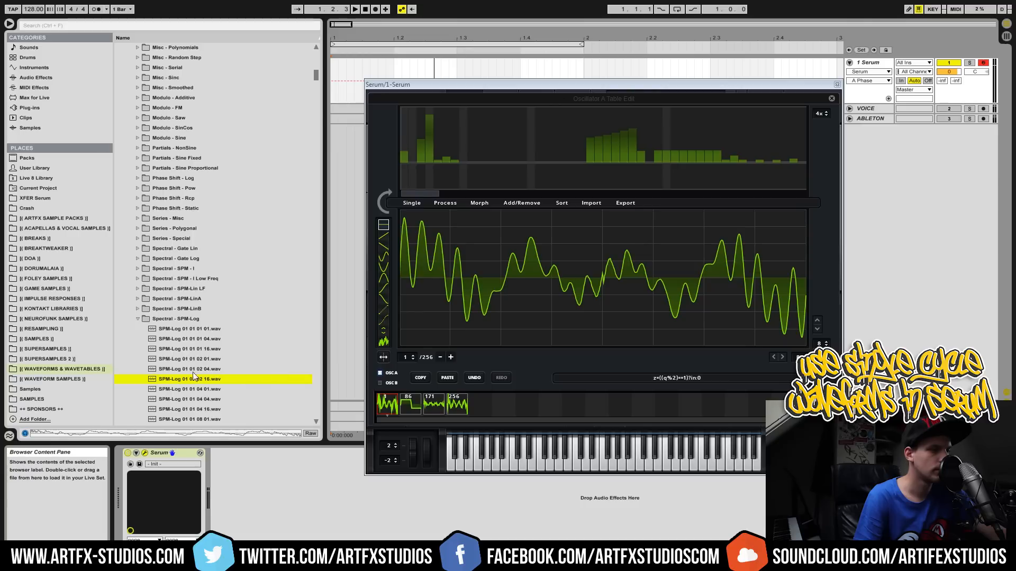
pyautogui.click(688, 379)
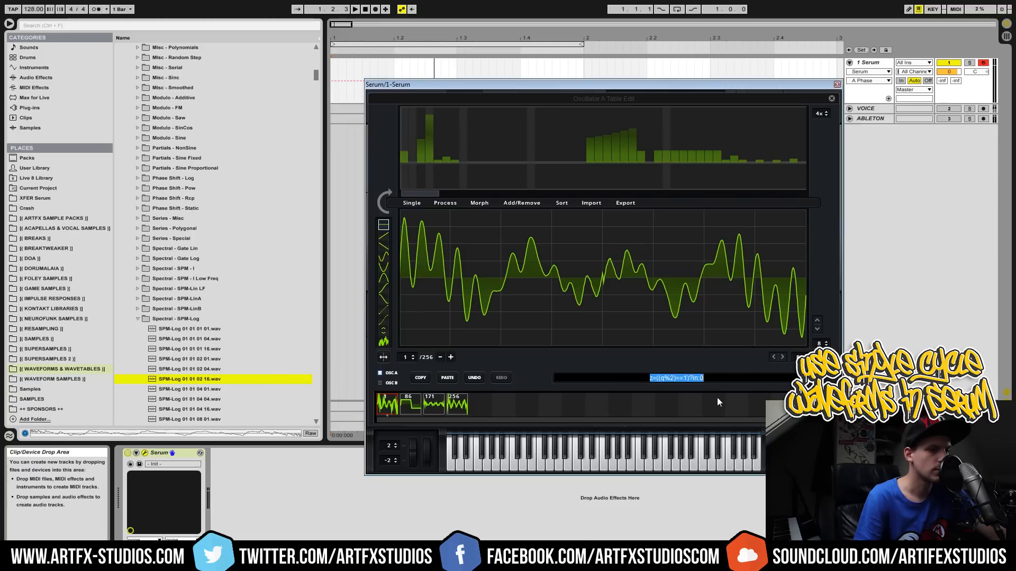
pyautogui.click(866, 63)
pyautogui.click(139, 320)
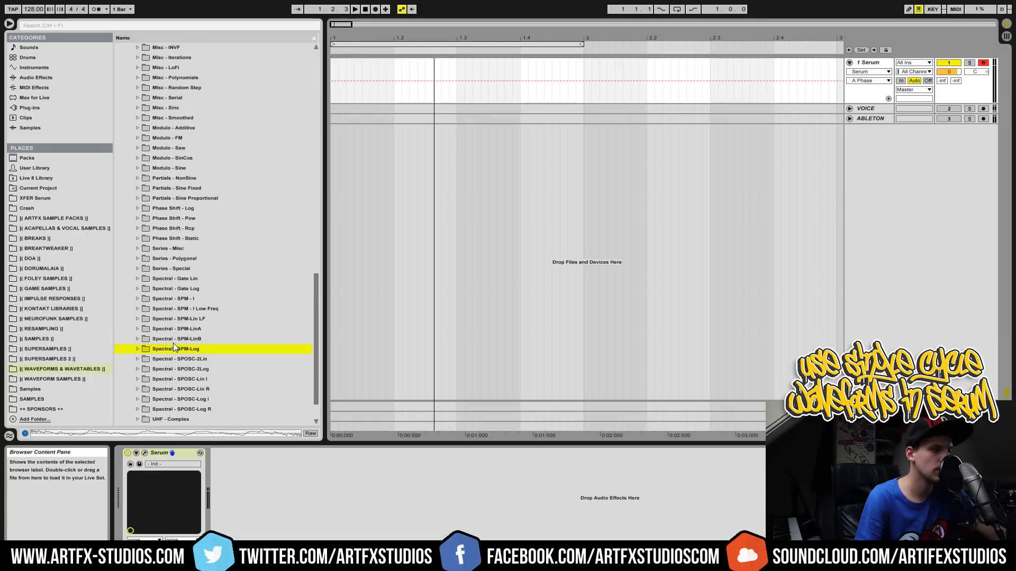
pyautogui.moveTo(315, 319); pyautogui.dragTo(330, 102)
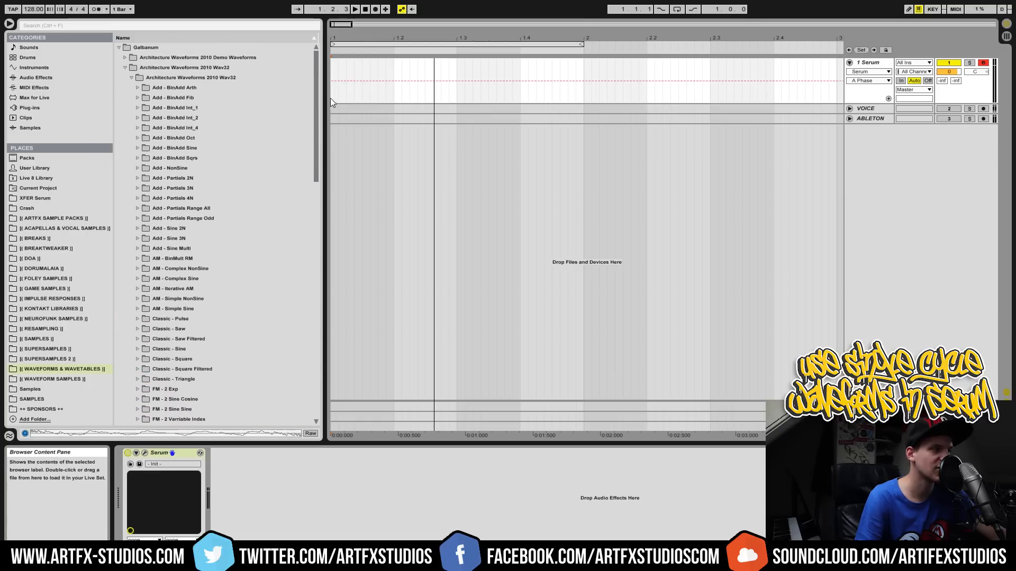
pyautogui.click(125, 67)
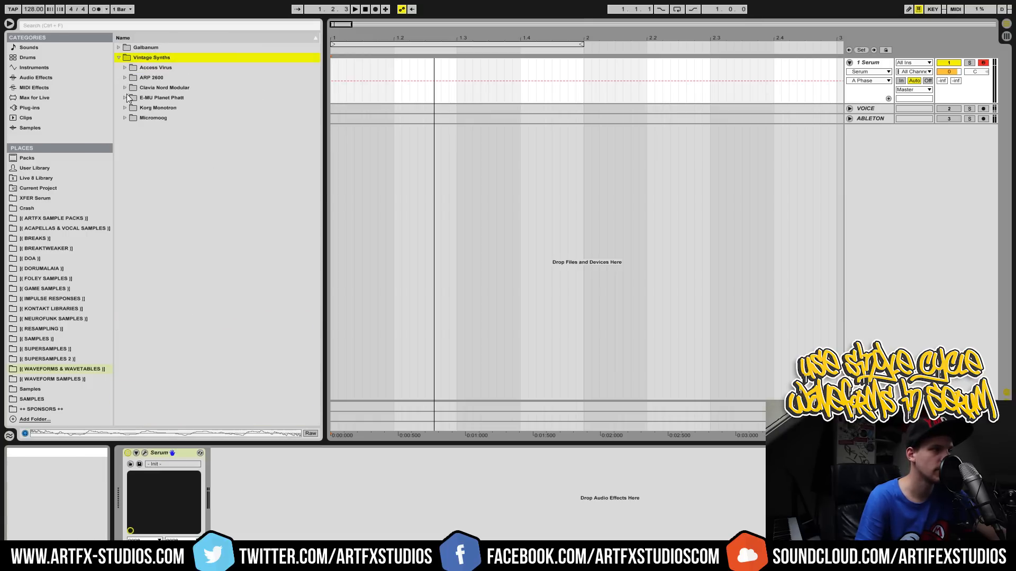
pyautogui.click(123, 51)
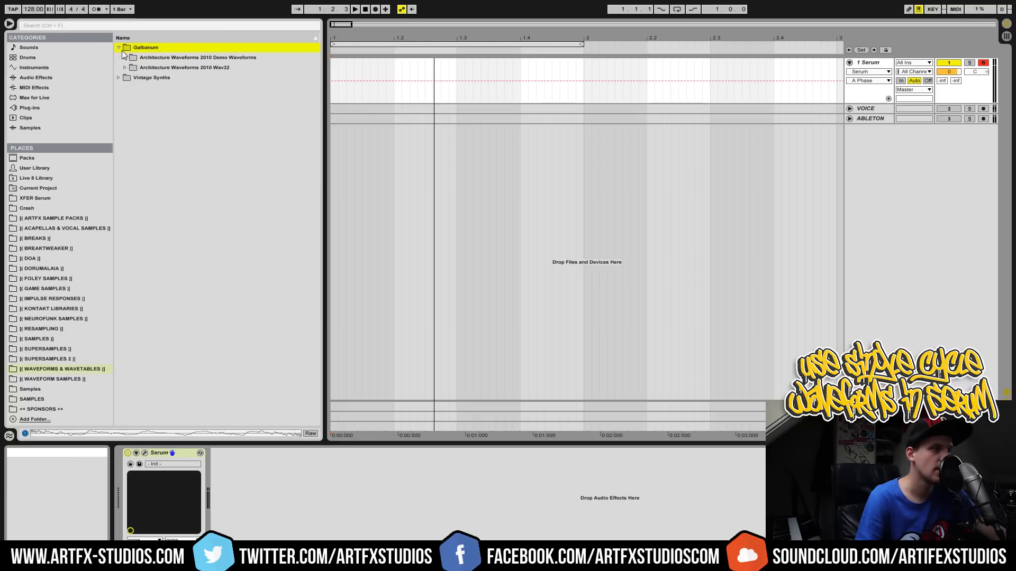
pyautogui.click(118, 78)
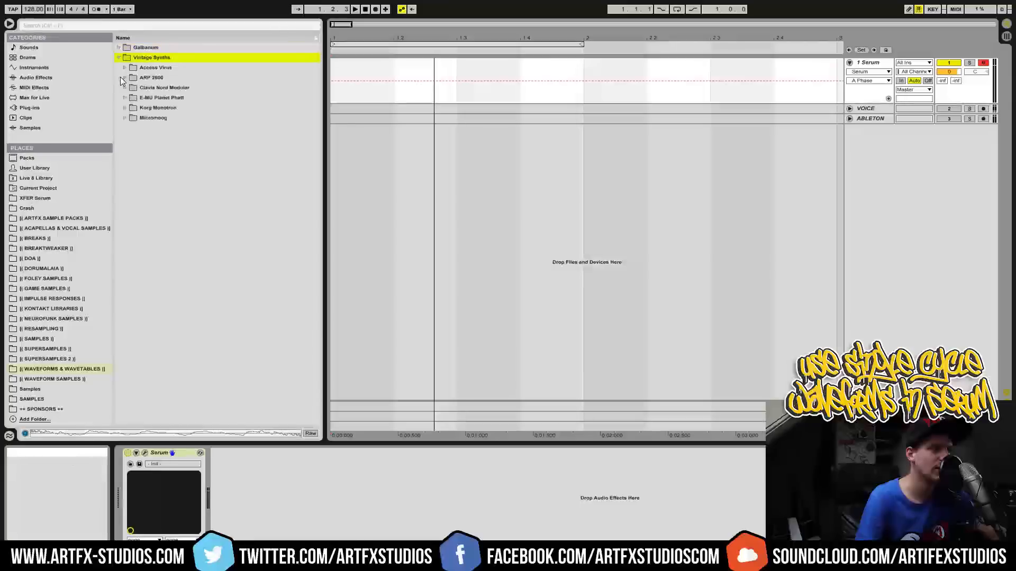
pyautogui.click(124, 67)
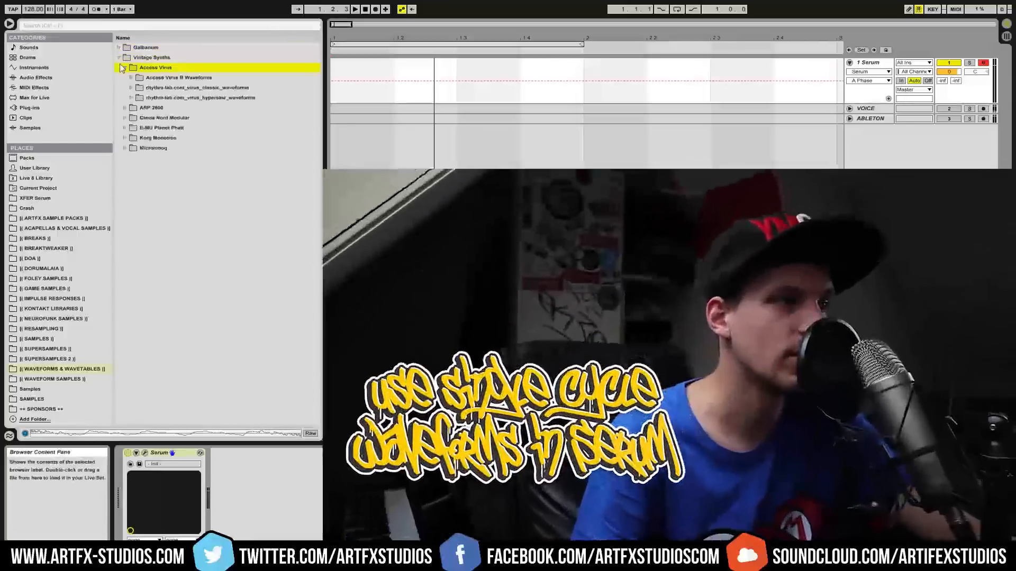